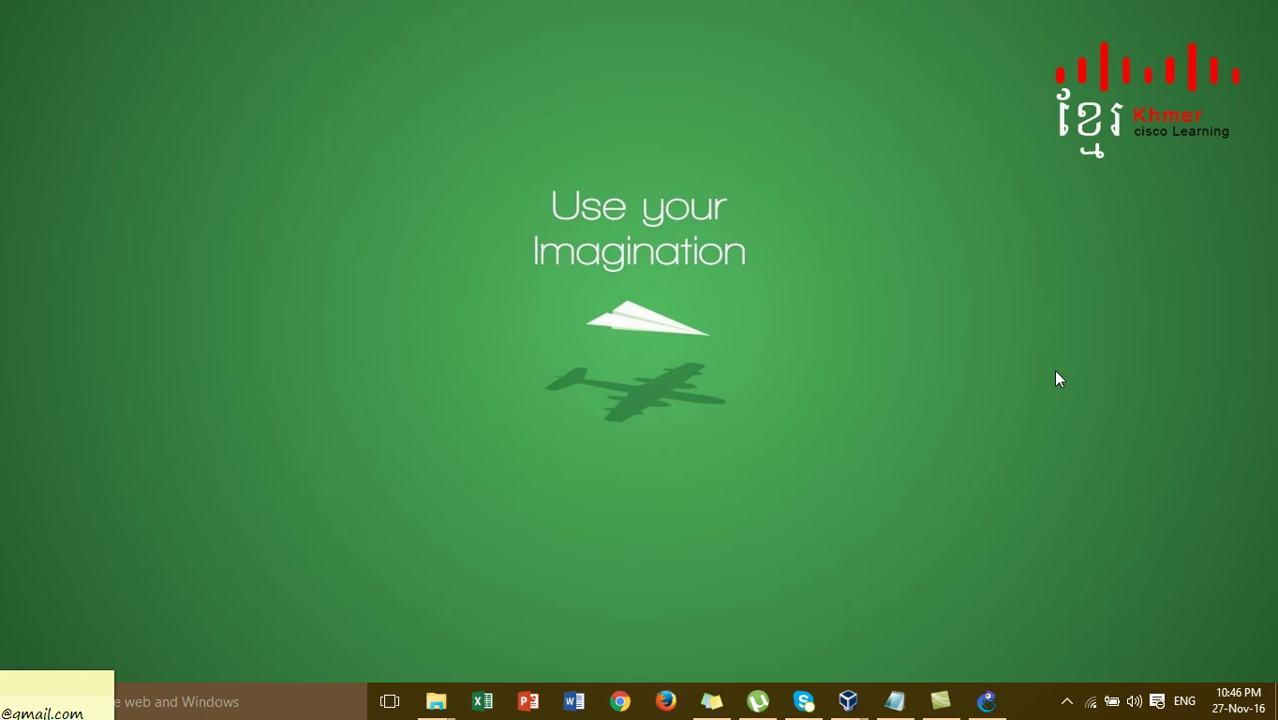
# Open the IPsec Site to Site VPN_Official.txt notes and review the lab title and the ISAKMP policy section
pyautogui.click(894, 700)
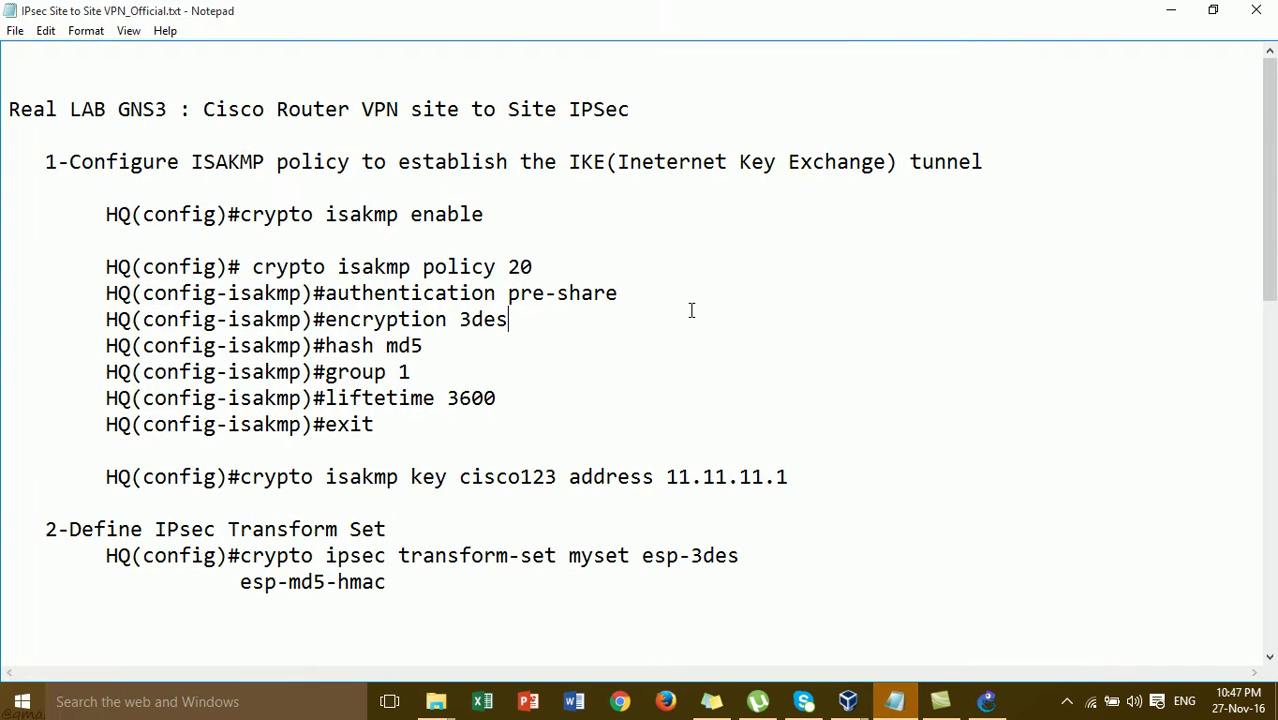
pyautogui.click(559, 161)
pyautogui.click(346, 123)
pyautogui.click(569, 110)
pyautogui.click(386, 109)
pyautogui.click(170, 131)
pyautogui.click(235, 183)
pyautogui.click(157, 111)
pyautogui.click(361, 115)
pyautogui.click(1171, 10)
# Switch to GNS3 and examine the VPN task list and the HQ, Internet and Branch-02 topology
pyautogui.click(984, 703)
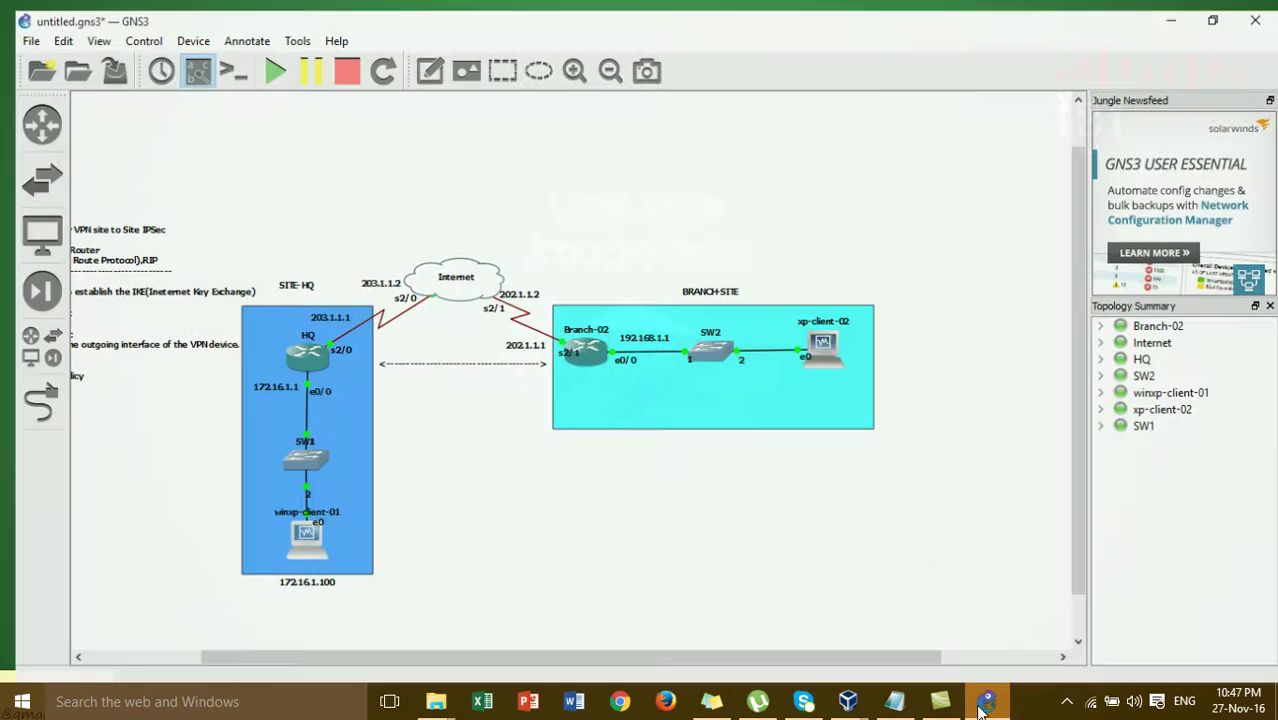
pyautogui.click(178, 655)
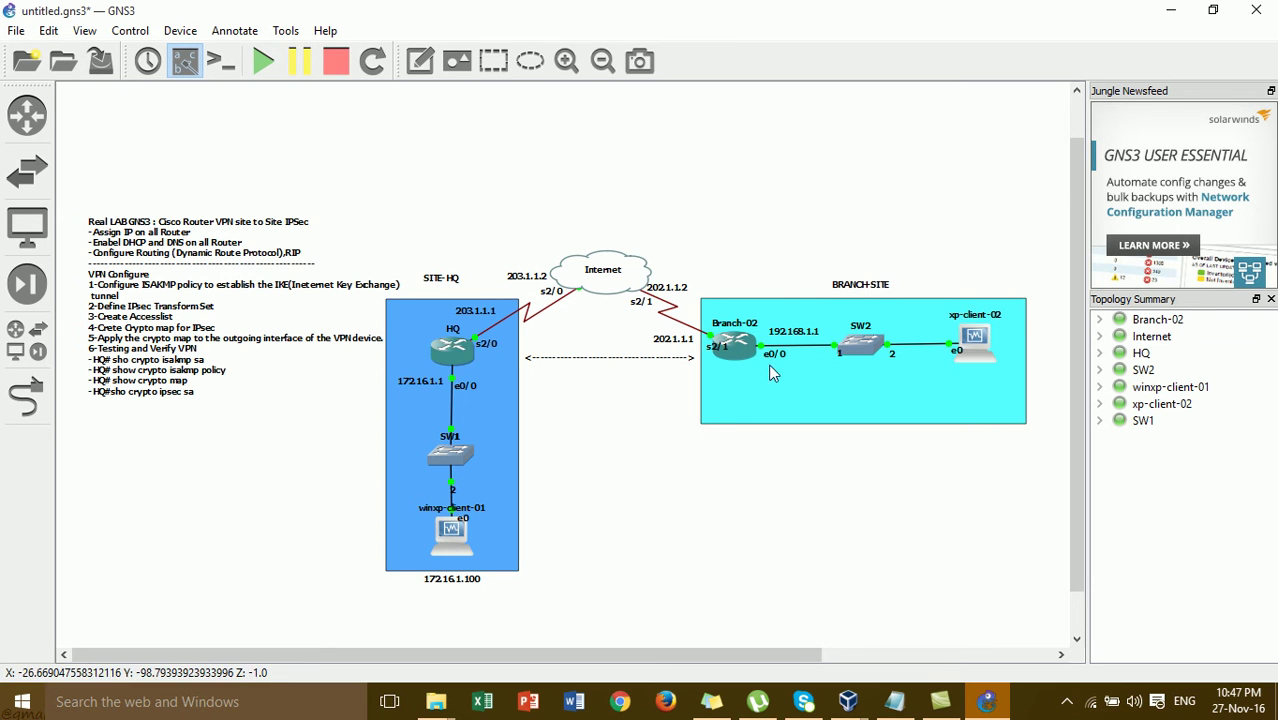
pyautogui.moveTo(755, 358)
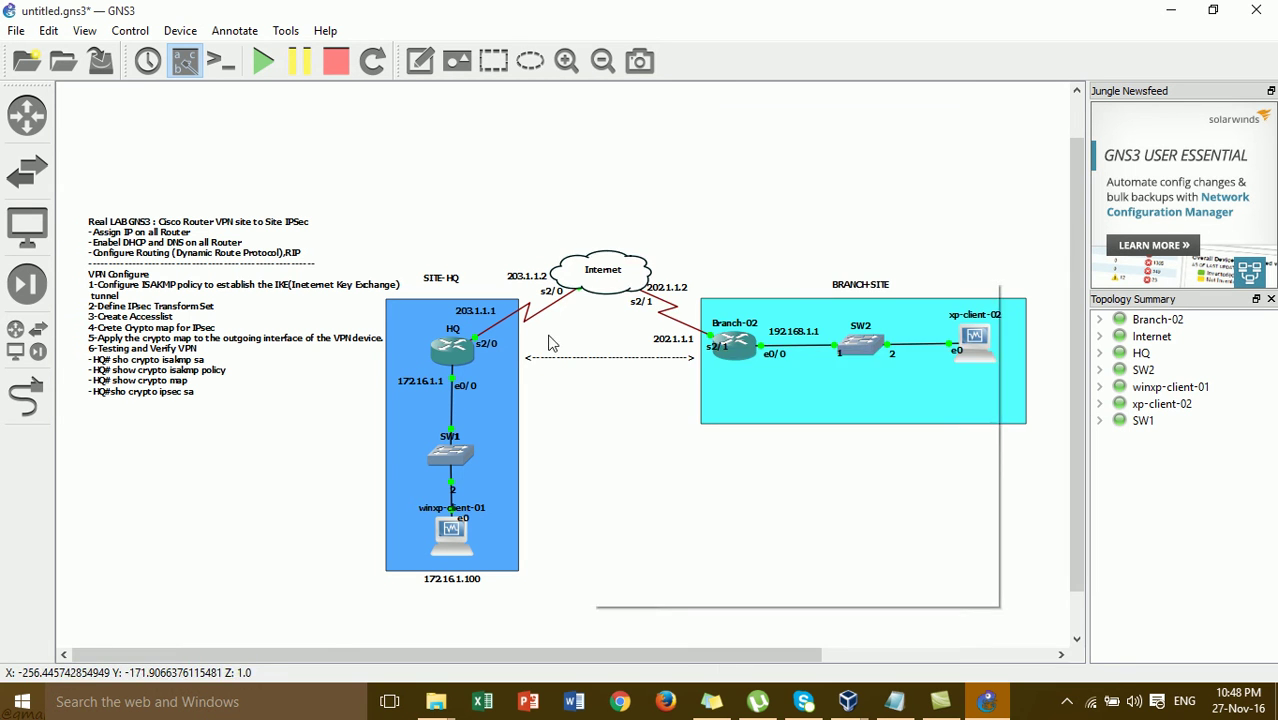
pyautogui.moveTo(461, 360)
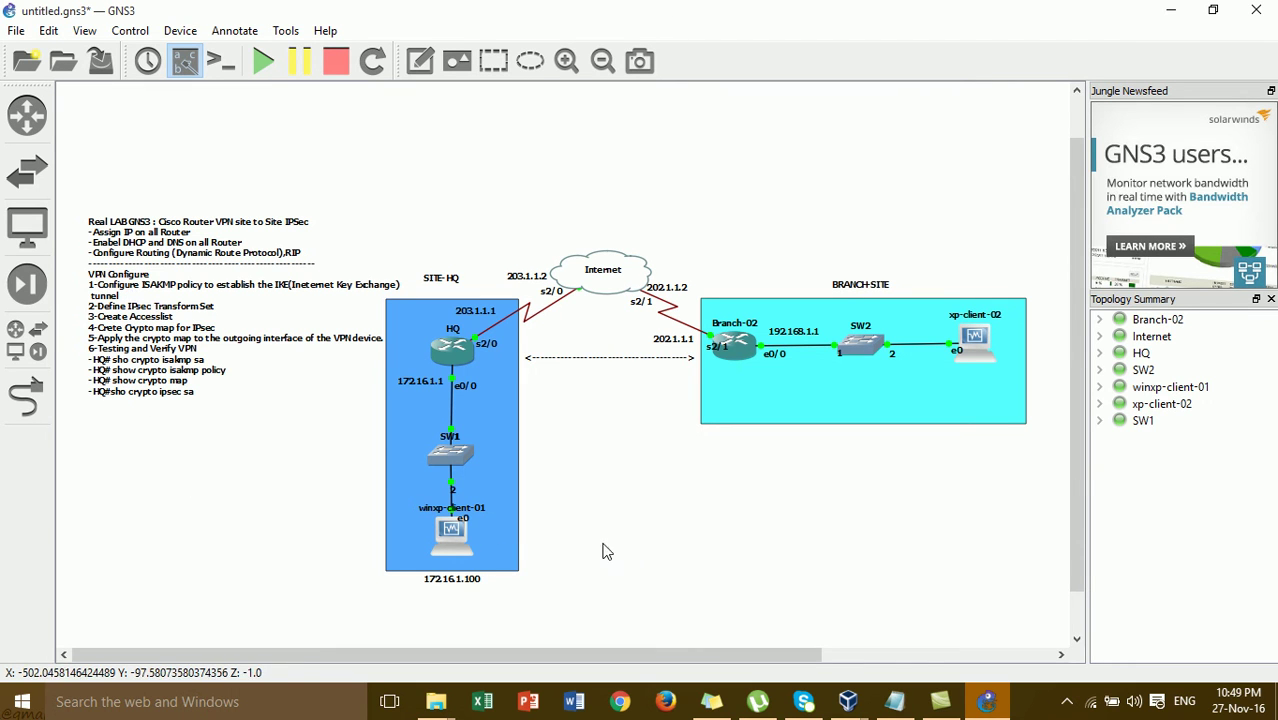
pyautogui.moveTo(435, 541)
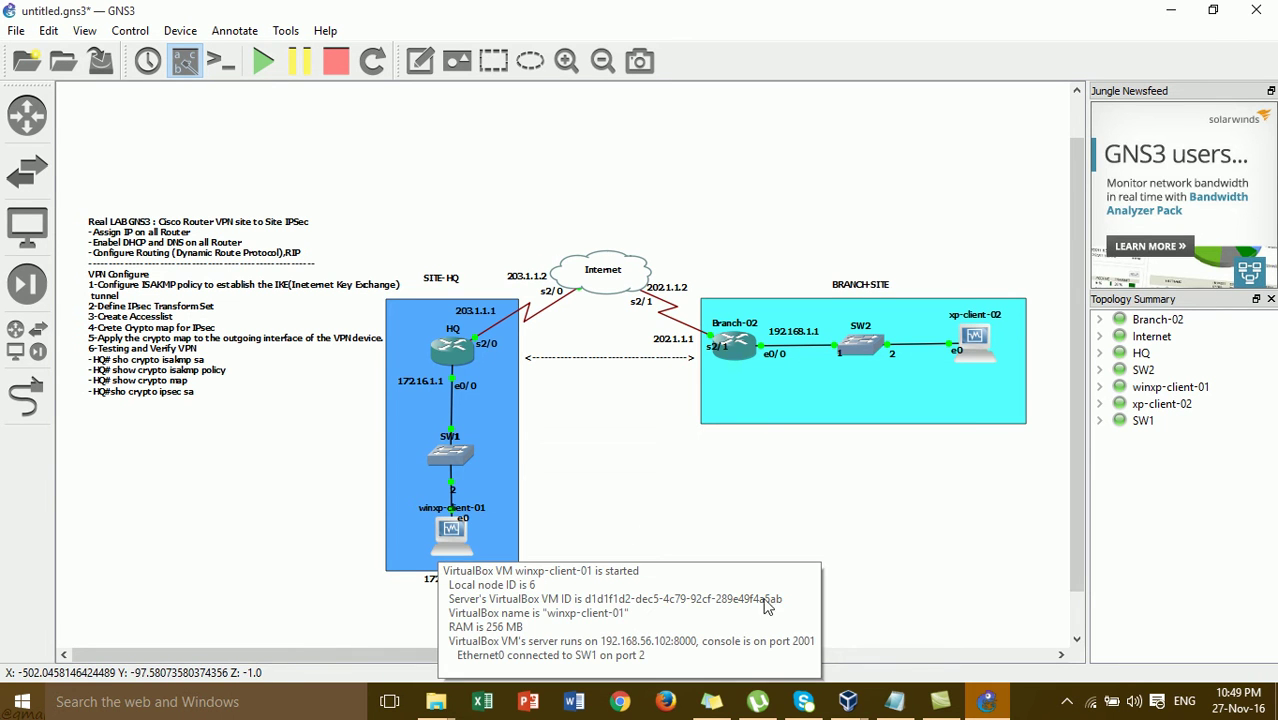
# Switch to the winxp-client-01 virtual machine and restart the continuous ping with ping 192.168.1.100 -t
pyautogui.moveTo(847, 710)
pyautogui.click(929, 612)
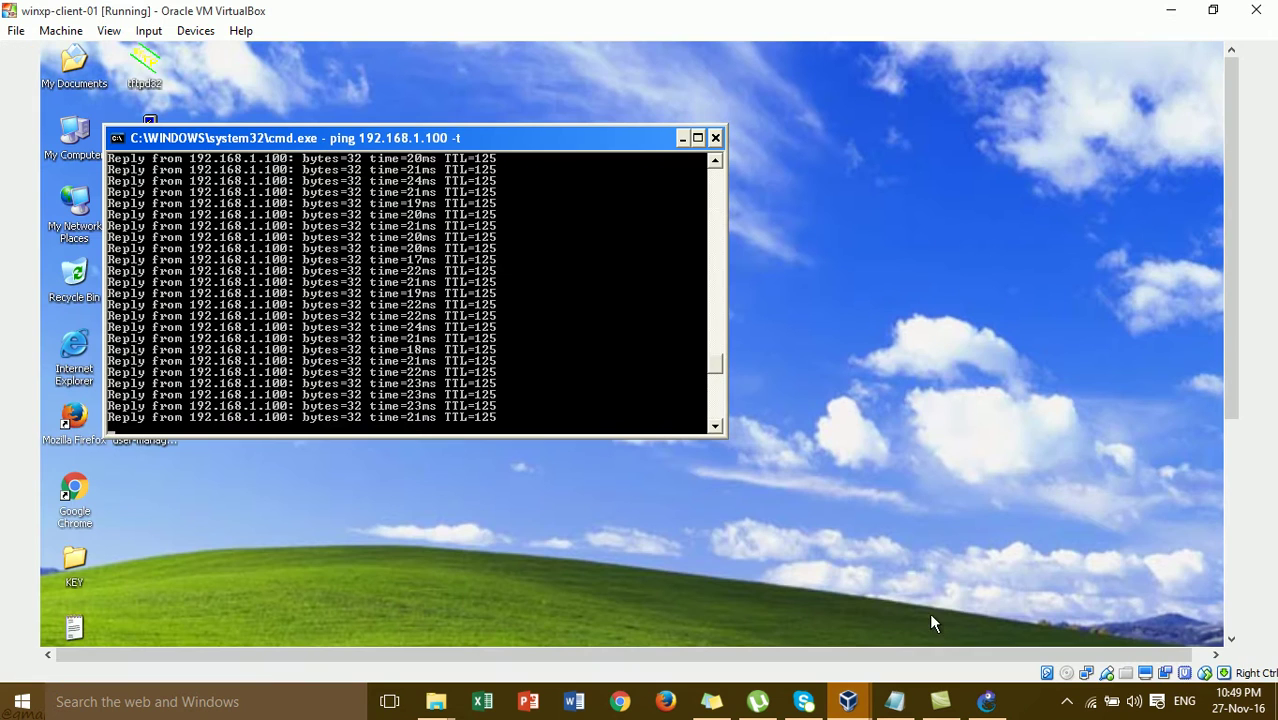
pyautogui.hotkey('ctrl', 'c')
pyautogui.press('Up')
pyautogui.press('Return')
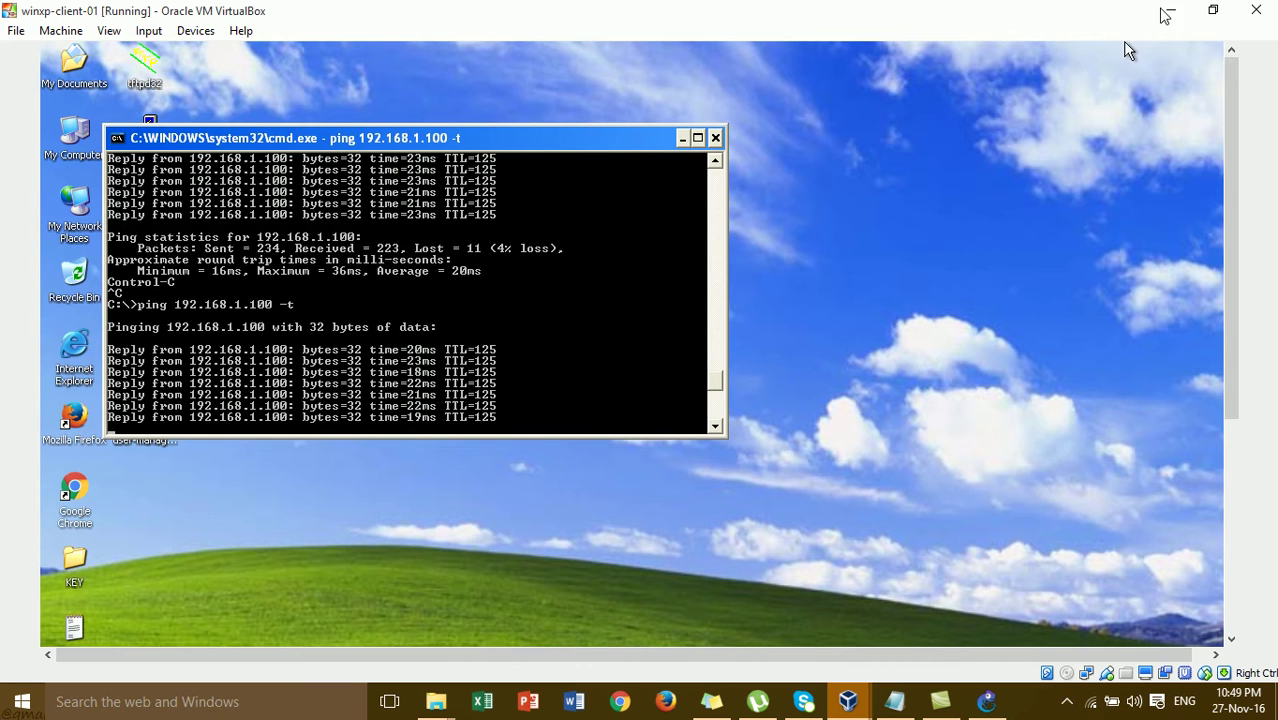
pyautogui.click(1171, 10)
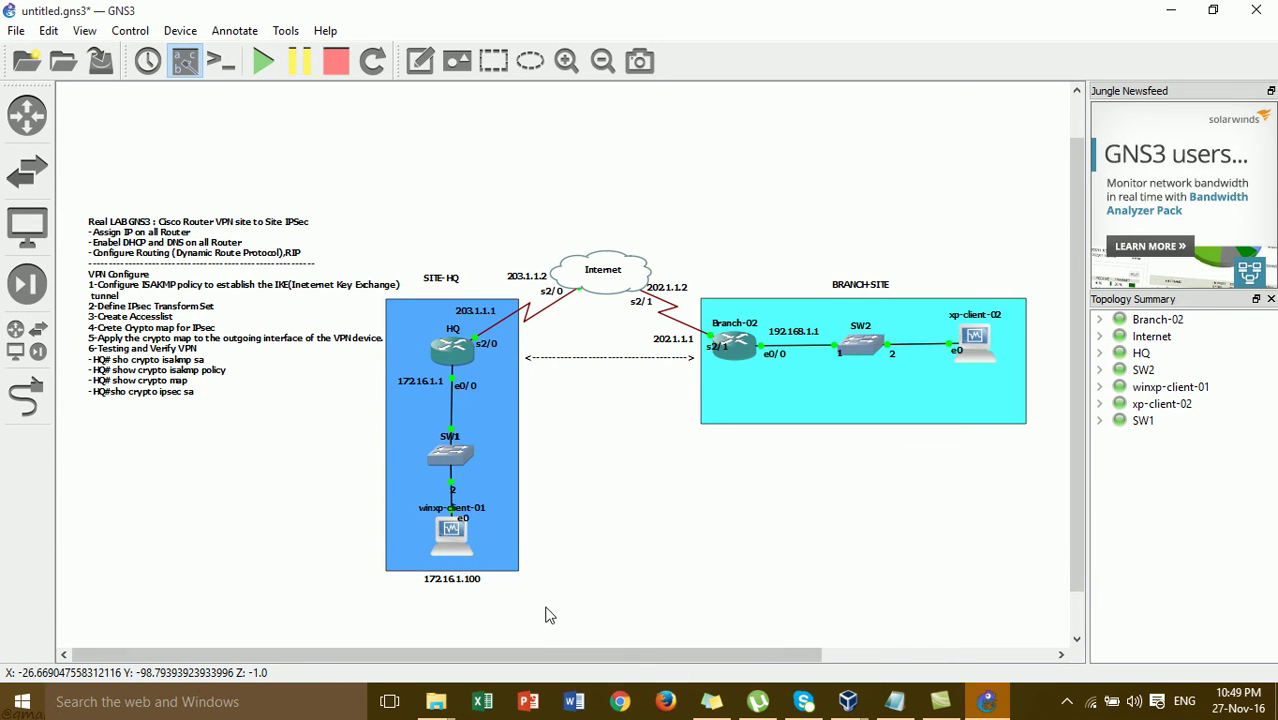
# Review the ISAKMP notes and the ongoing ping on winxp-client-01, and return to the GNS3 topology
pyautogui.moveTo(465, 557)
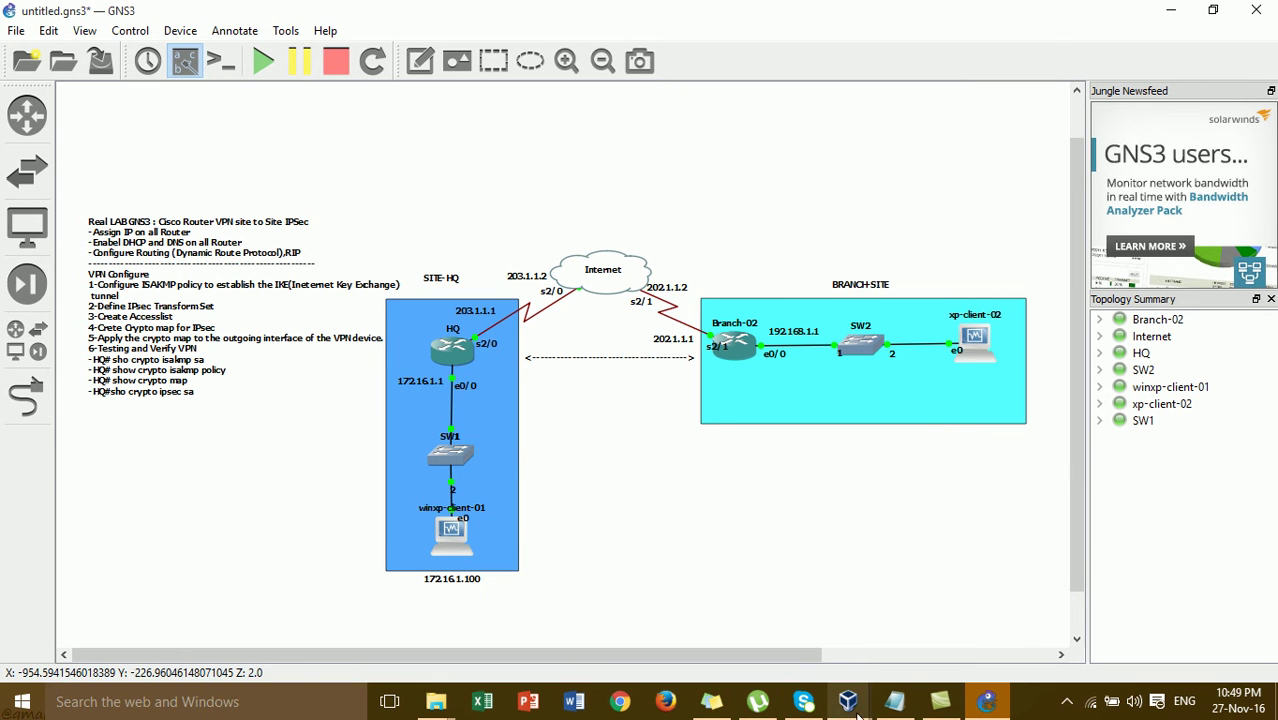
pyautogui.click(894, 701)
pyautogui.click(969, 325)
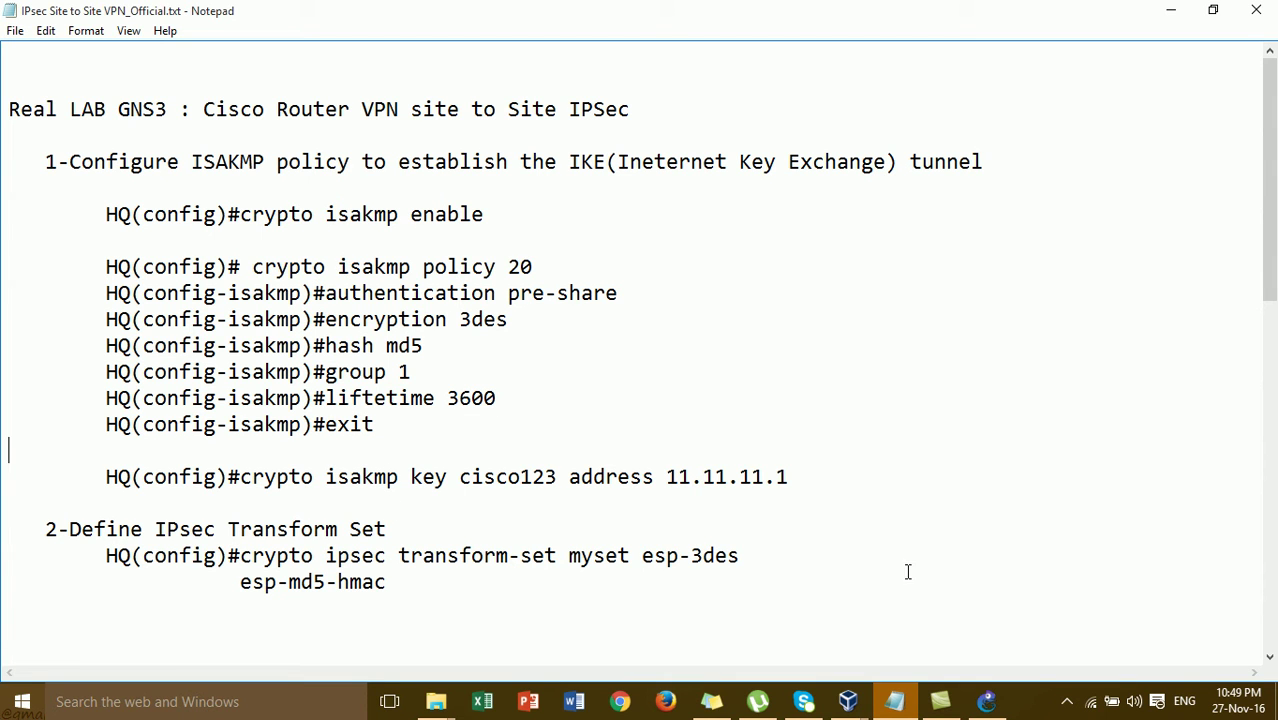
pyautogui.click(852, 703)
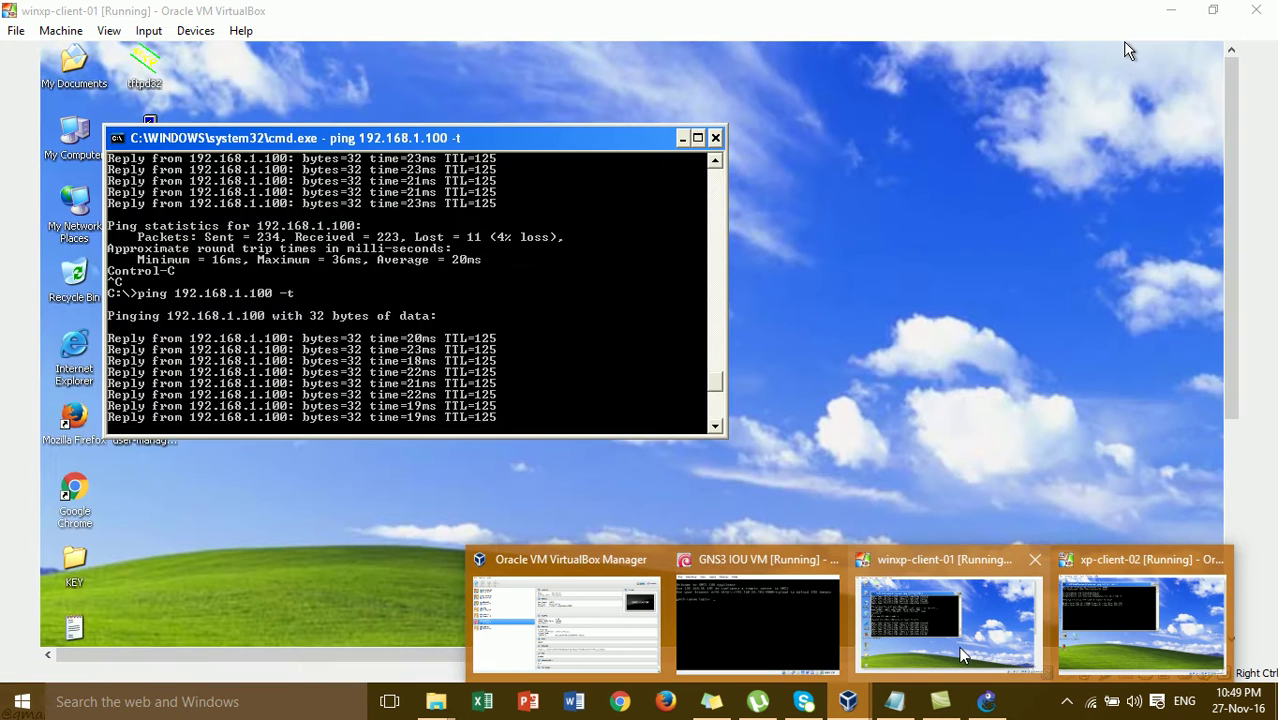
pyautogui.click(957, 640)
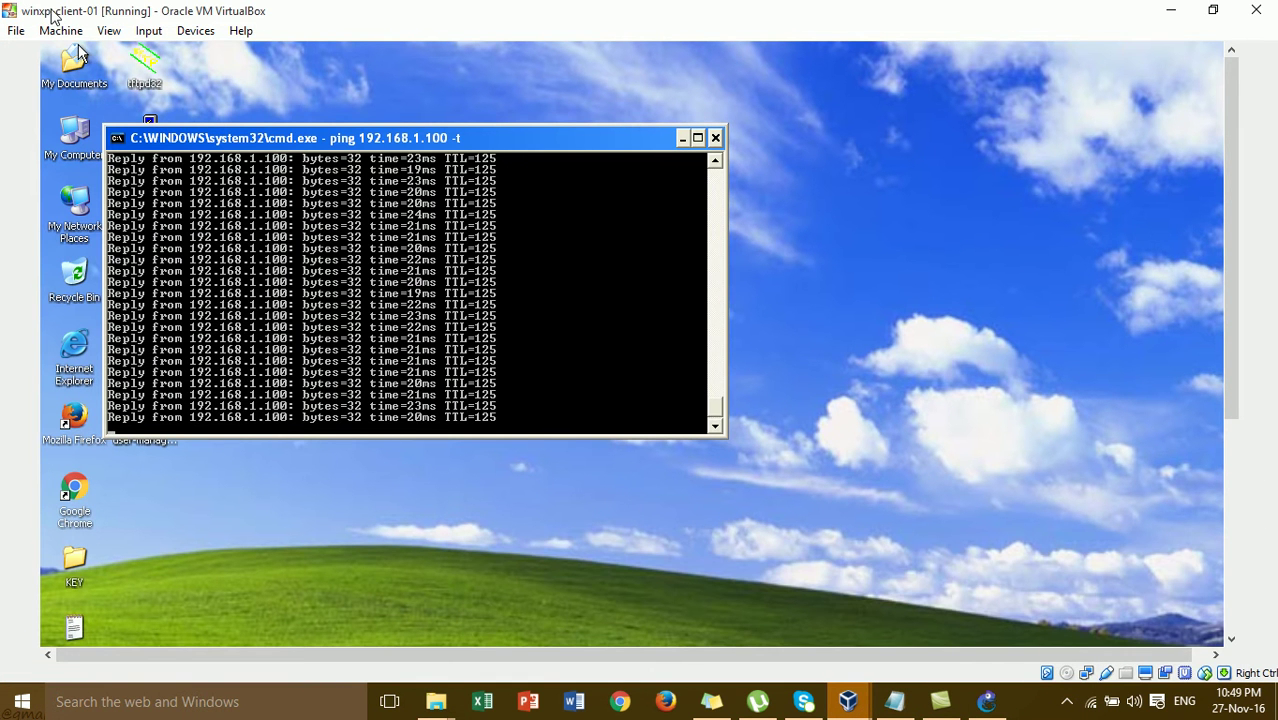
pyautogui.click(1172, 12)
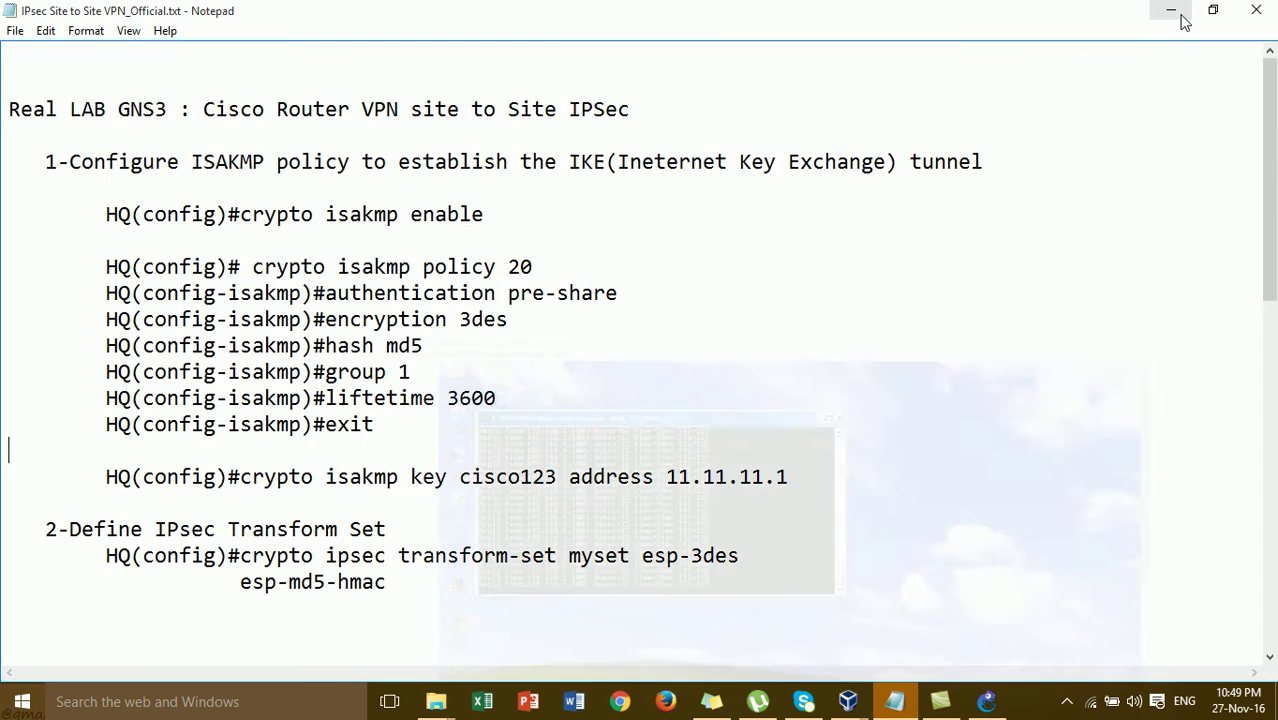
pyautogui.click(1173, 14)
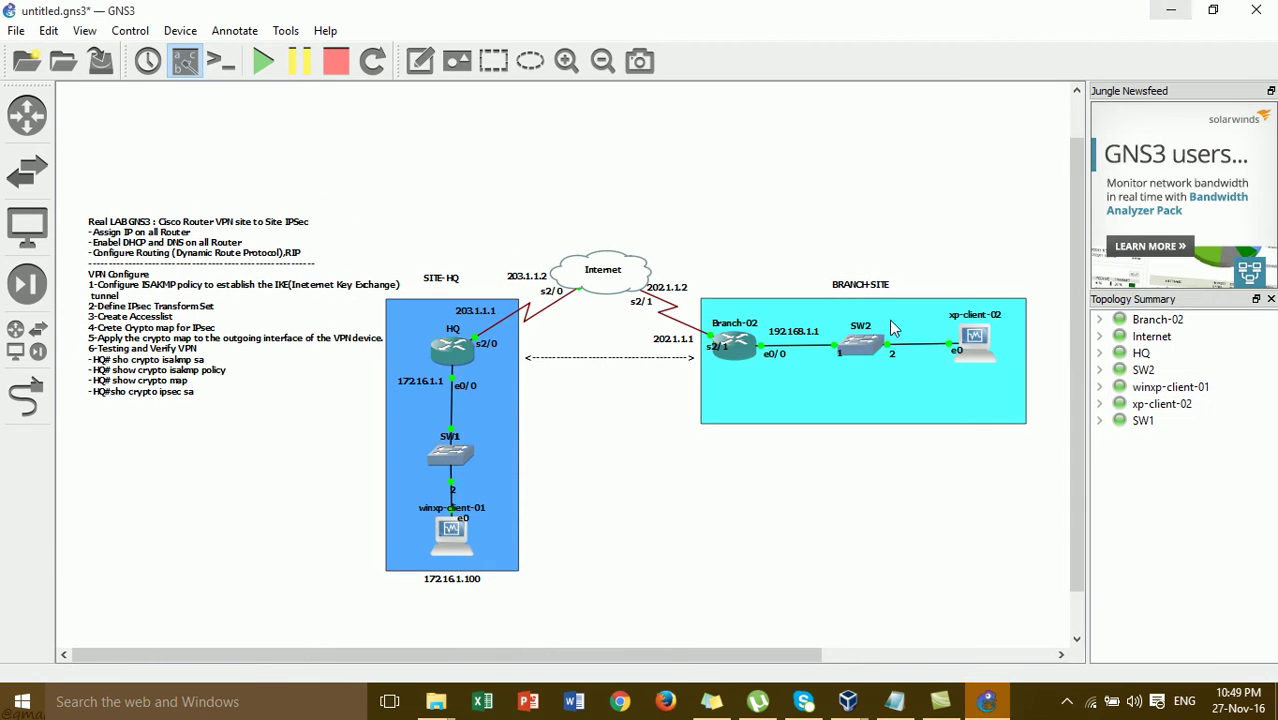
# Open console sessions for the HQ and Branch-02 routers
pyautogui.rightClick(461, 354)
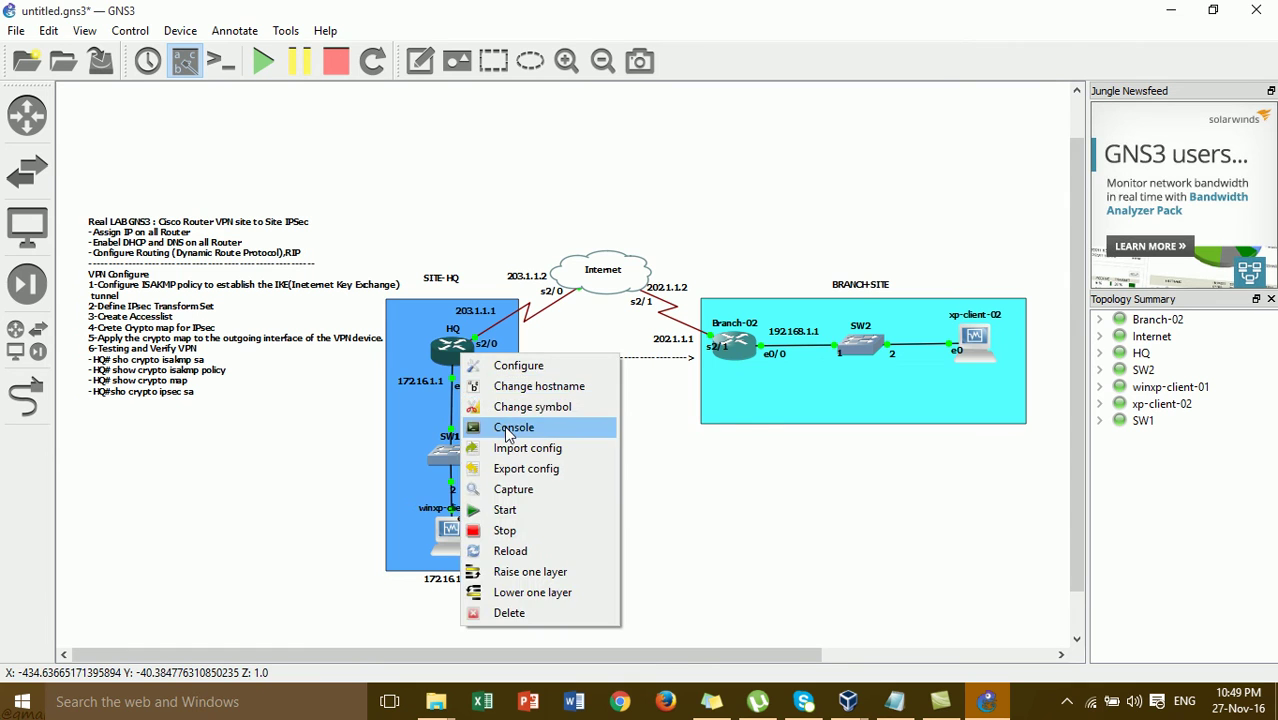
pyautogui.click(506, 428)
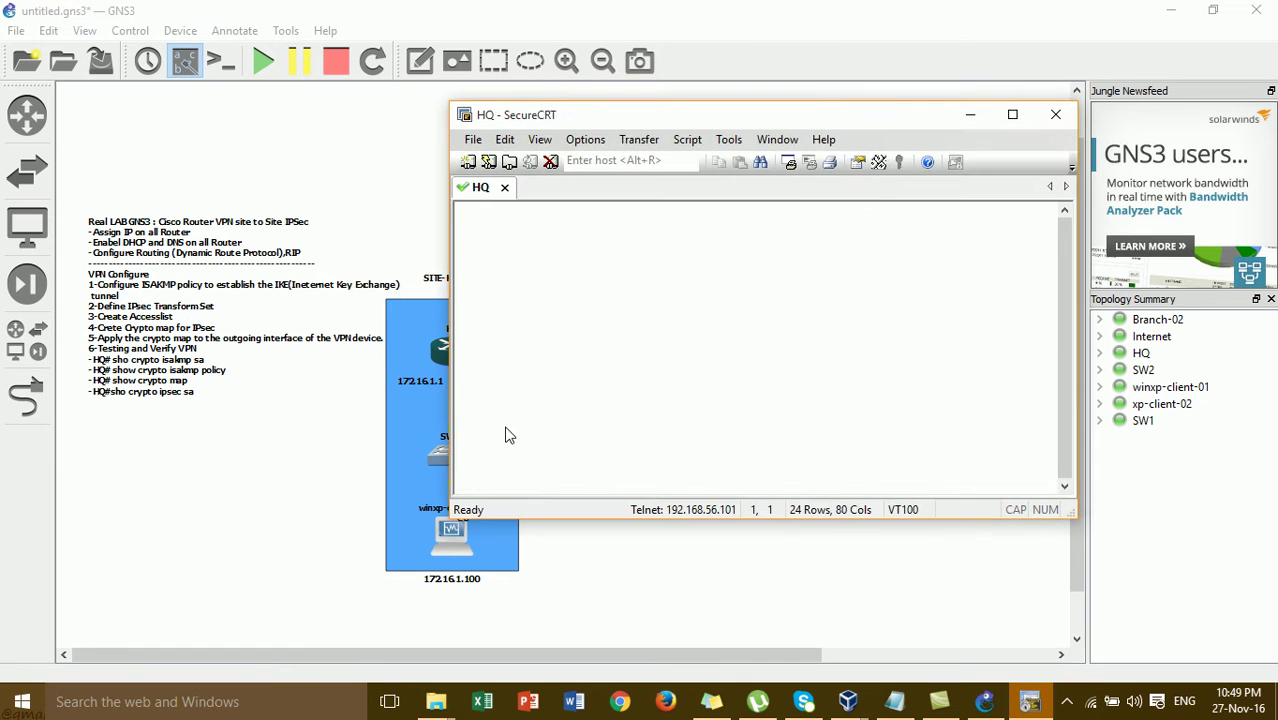
pyautogui.click(419, 205)
pyautogui.rightClick(746, 348)
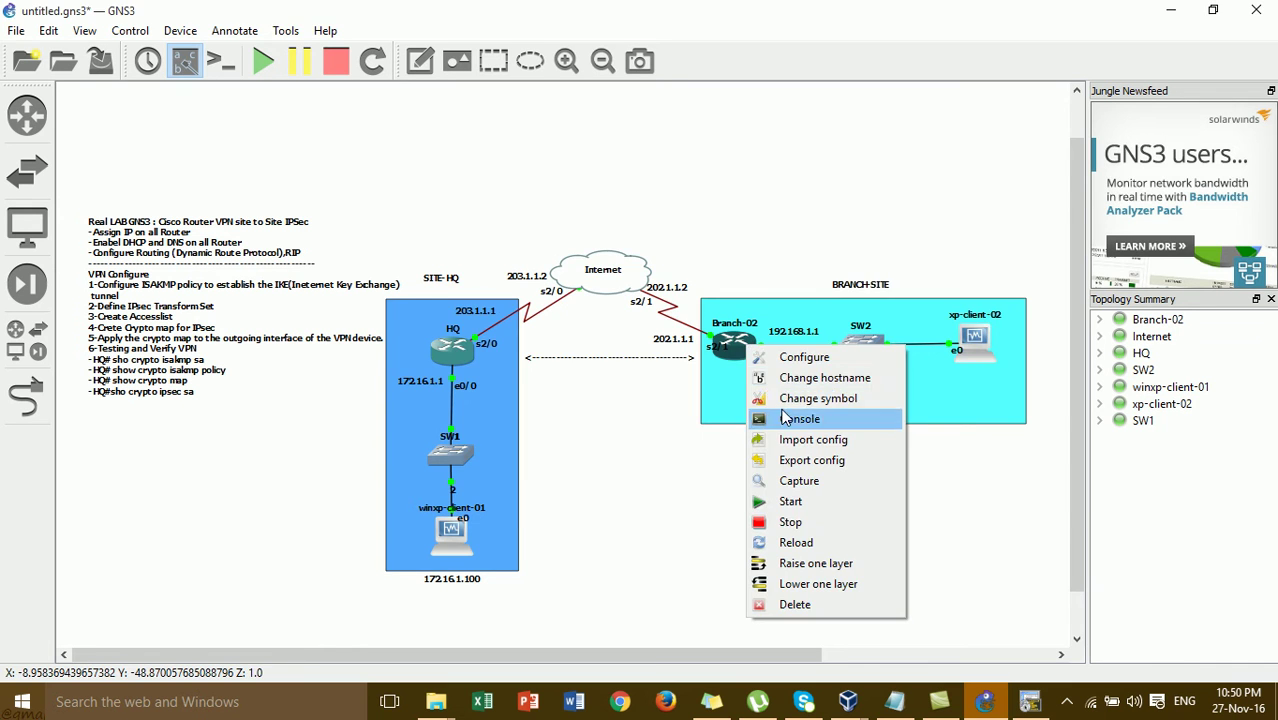
pyautogui.click(785, 418)
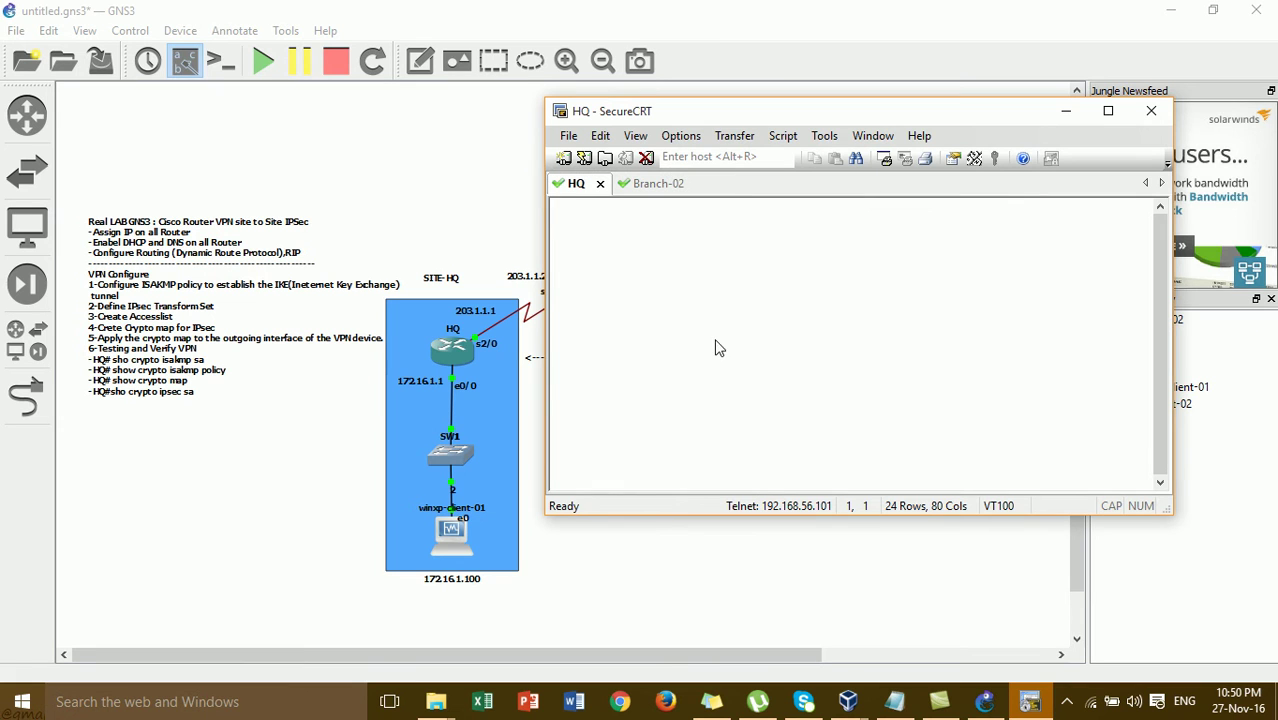
# Wake the HQ router's console to get its privileged command prompt
pyautogui.press('Return')
pyautogui.press('Return')
pyautogui.press('Return')
pyautogui.press('Return')
pyautogui.write('\\')
pyautogui.press('Return')
pyautogui.press('Return')
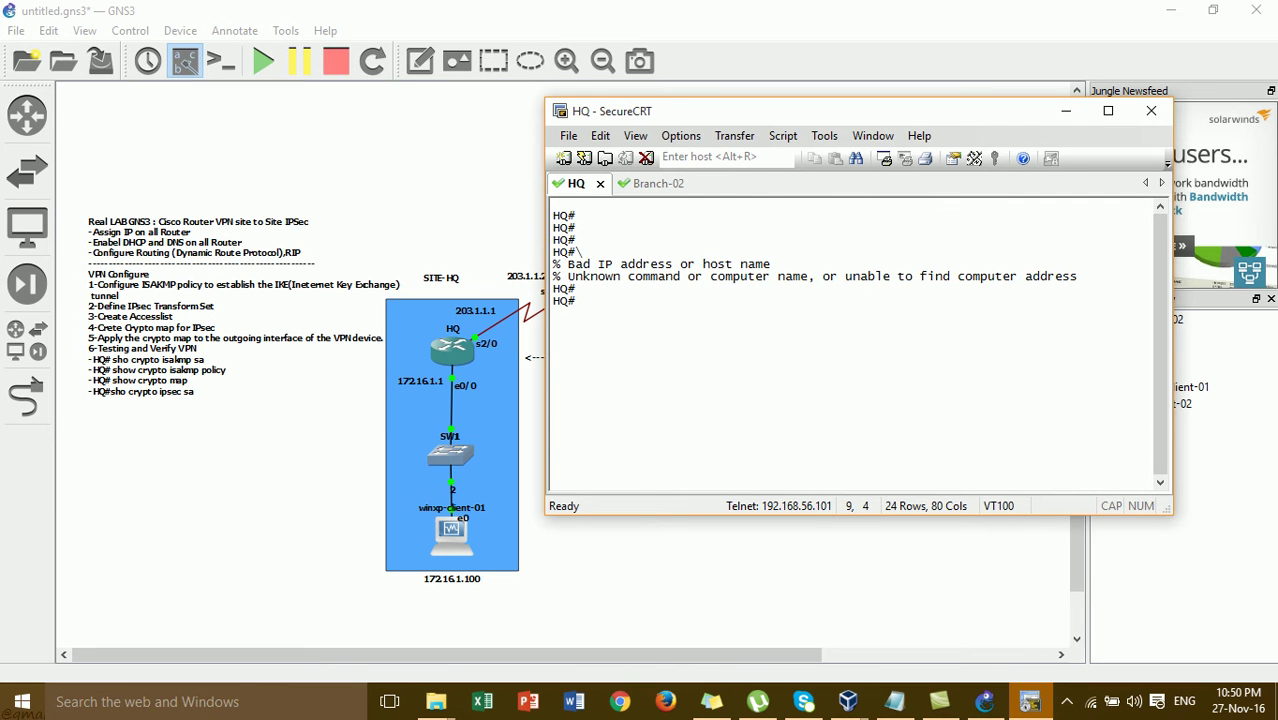
pyautogui.press('Return')
pyautogui.press('Return')
pyautogui.press('Return')
pyautogui.press('Return')
pyautogui.press('Return')
pyautogui.press('Return')
pyautogui.press('Return')
pyautogui.press('Return')
pyautogui.press('Return')
pyautogui.press('Return')
pyautogui.press('Return')
pyautogui.press('Return')
pyautogui.press('Return')
pyautogui.press('Return')
# Bring up the VPN notes and place the HQ console window over their right part so the commands stay readable
pyautogui.click(894, 701)
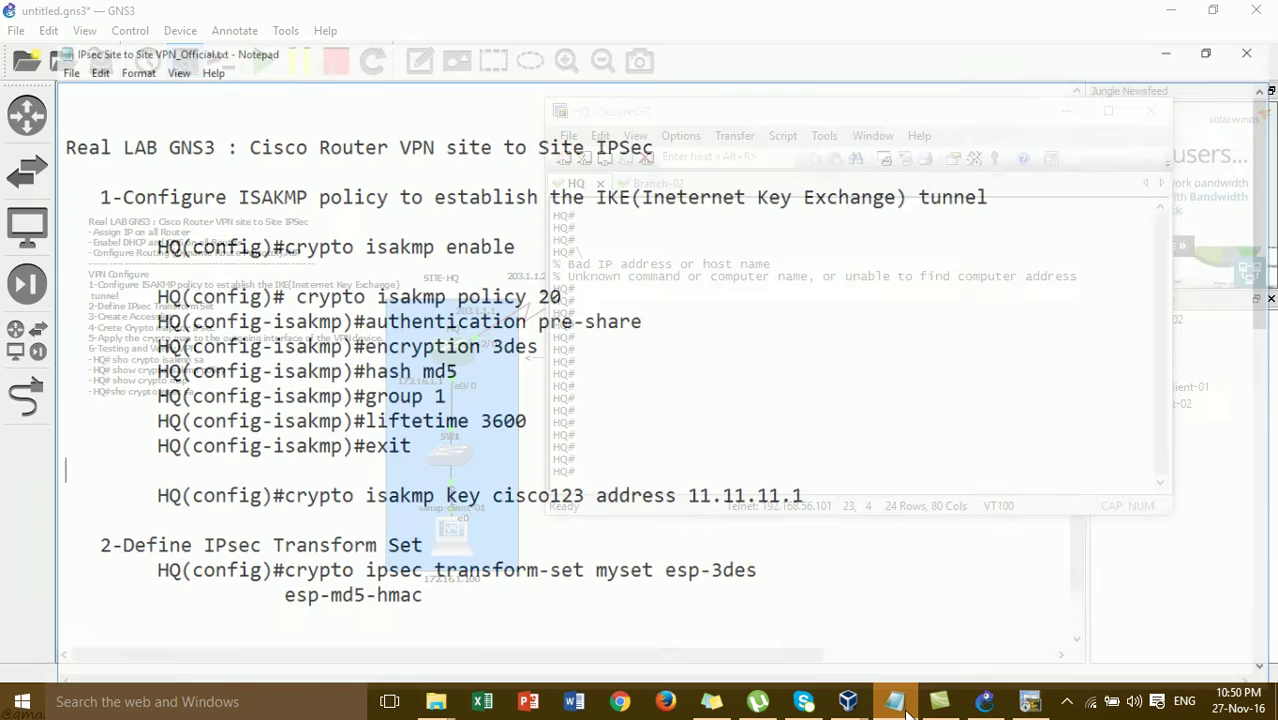
pyautogui.click(1030, 701)
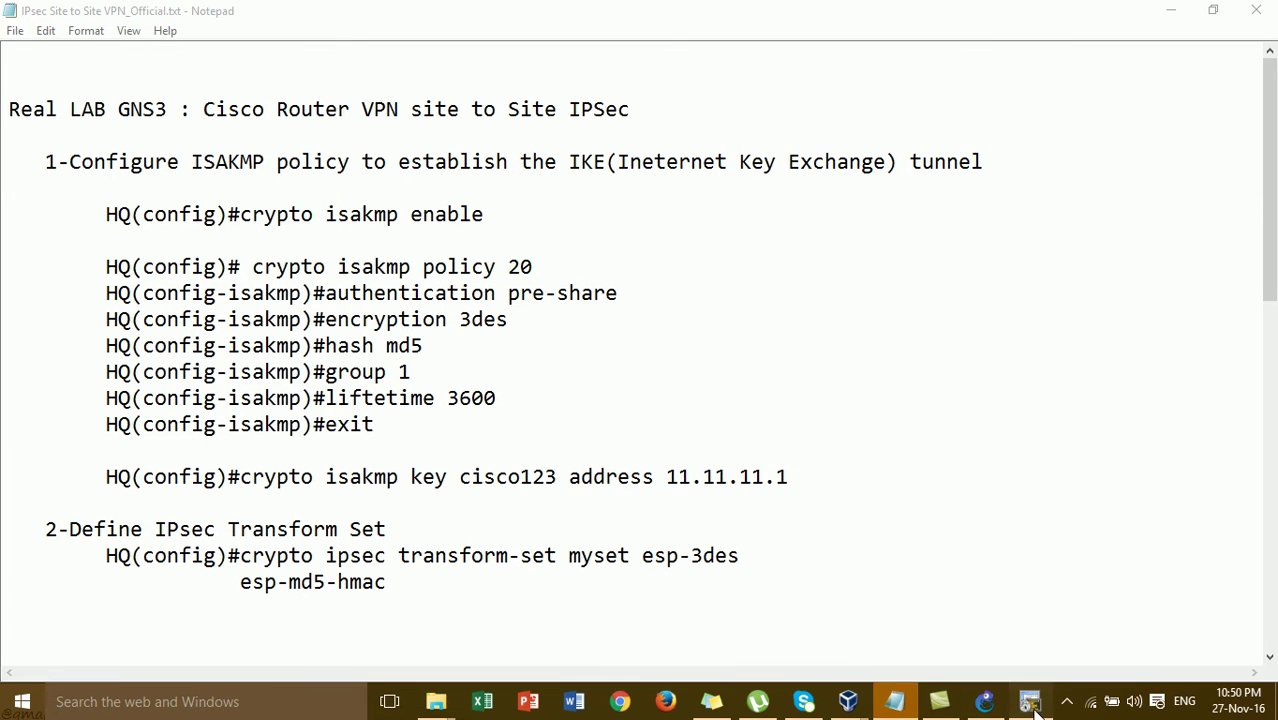
pyautogui.moveTo(735, 117); pyautogui.dragTo(814, 120)
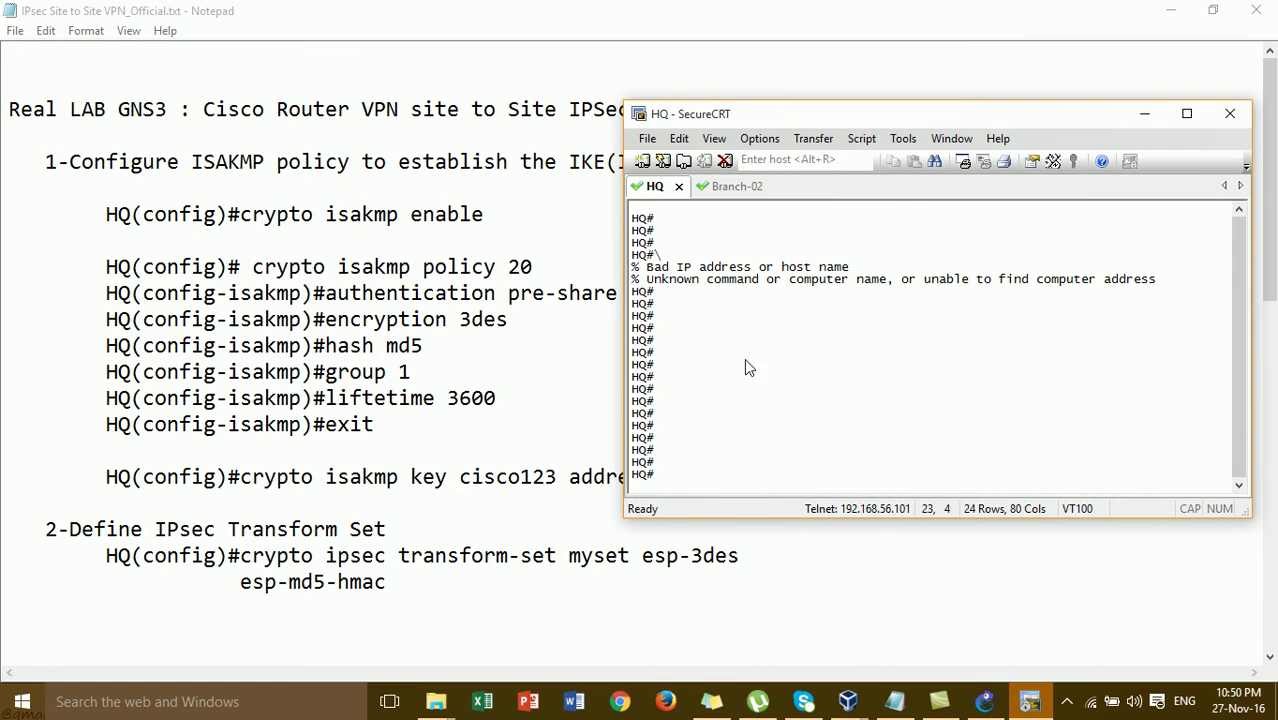
# Enter global configuration mode on the HQ router with configure terminal
pyautogui.write('conf')
pyautogui.press('Tab')
pyautogui.write('t')
pyautogui.press('Tab')
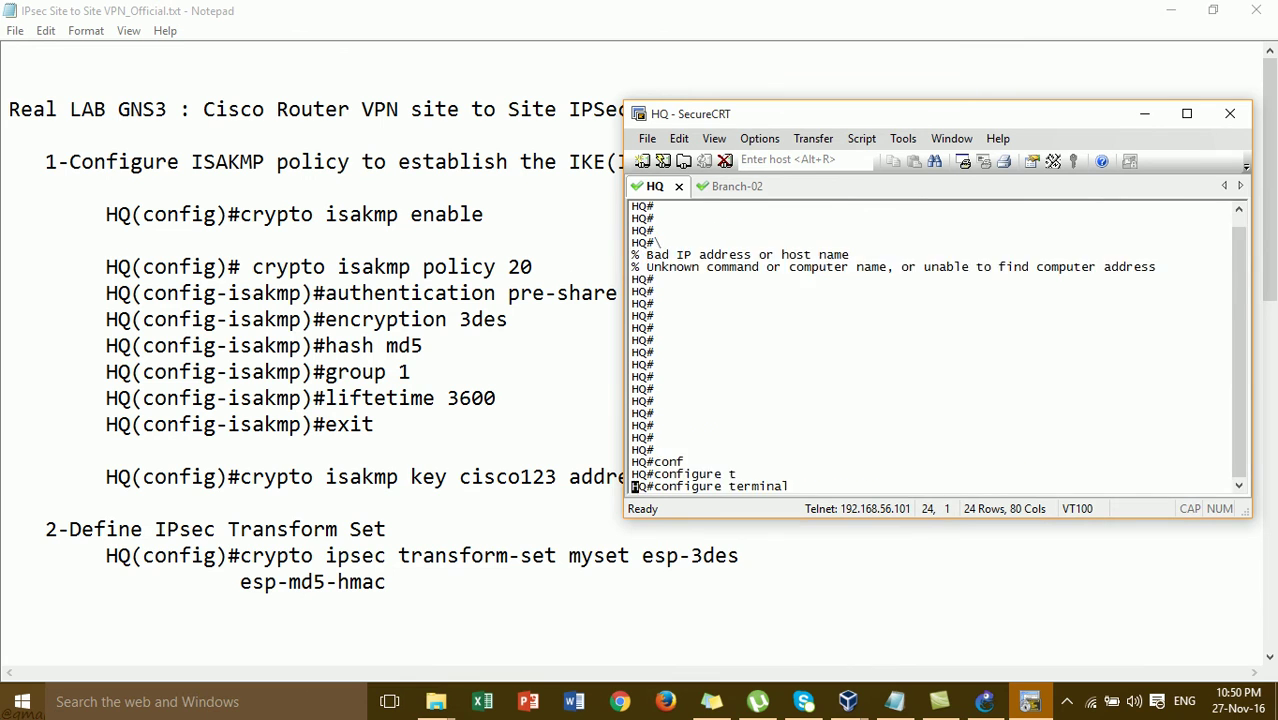
pyautogui.press('Return')
pyautogui.press('Return')
# Enable ISAKMP on the HQ router with crypto isakmp enable
pyautogui.write('cry')
pyautogui.press('Tab')
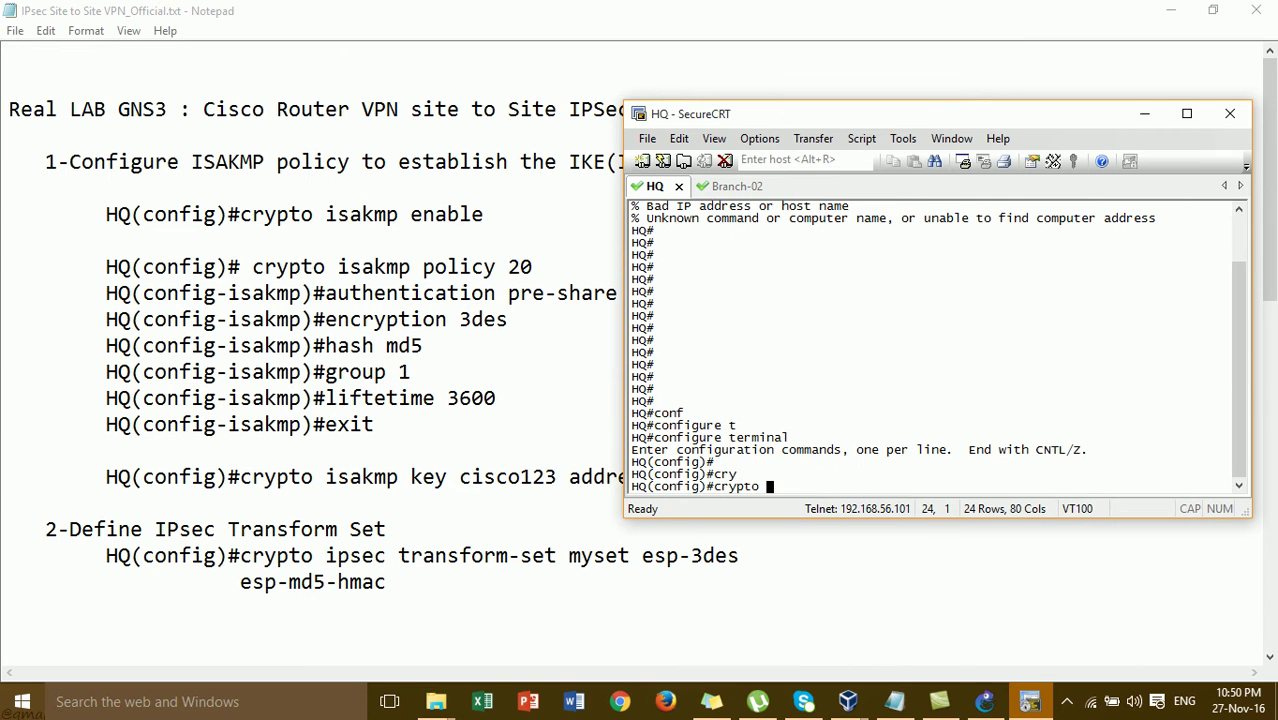
pyautogui.write('is')
pyautogui.press('Tab')
pyautogui.write('n')
pyautogui.write('n')
pyautogui.press('Tab')
pyautogui.press('Return')
pyautogui.press('Return')
pyautogui.press('Return')
pyautogui.press('Return')
pyautogui.press('Return')
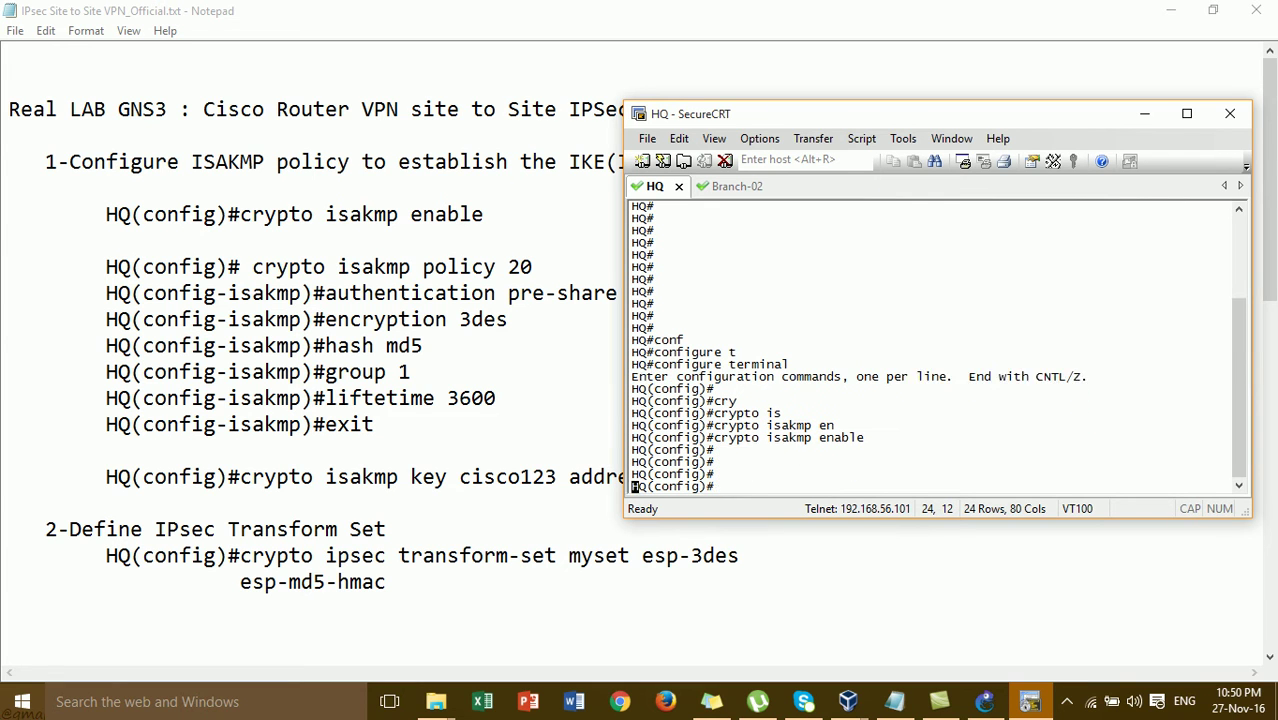
# Check the allowed priority values for crypto isakmp policy and create ISAKMP policy 20 on HQ
pyautogui.write('cry')
pyautogui.press('Tab')
pyautogui.write('is')
pyautogui.press('Tab')
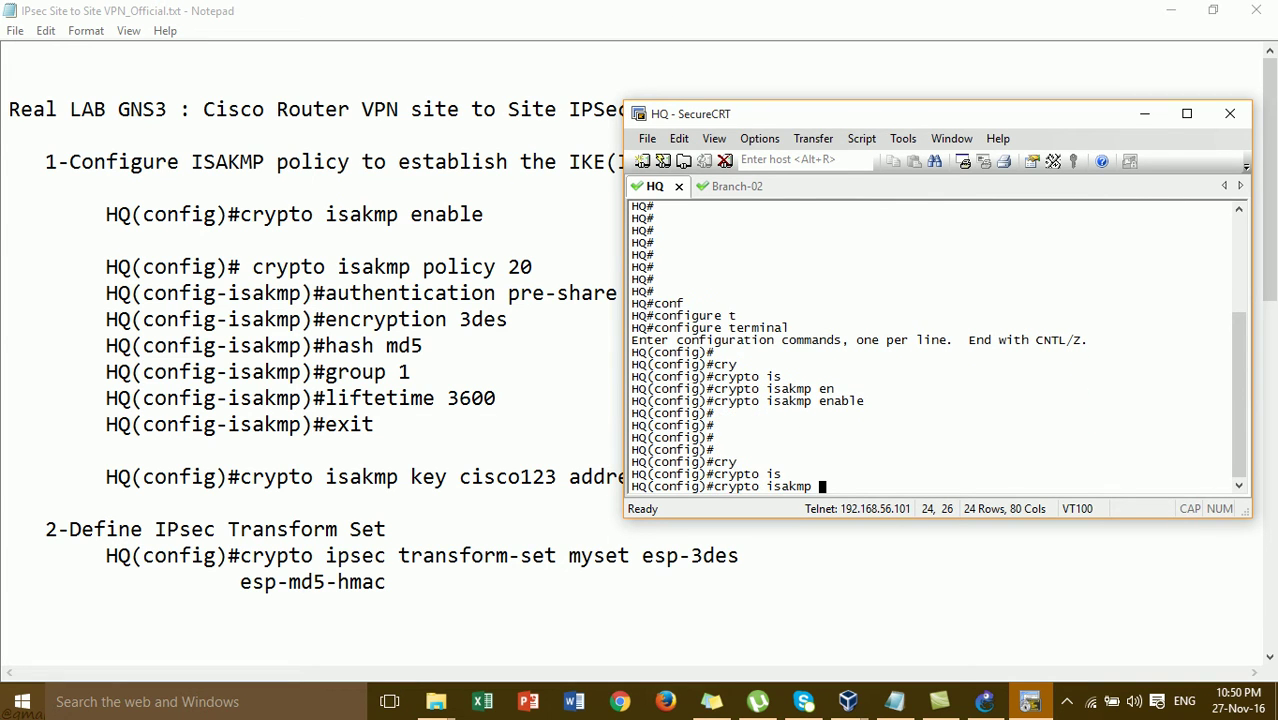
pyautogui.write('po')
pyautogui.press('Tab')
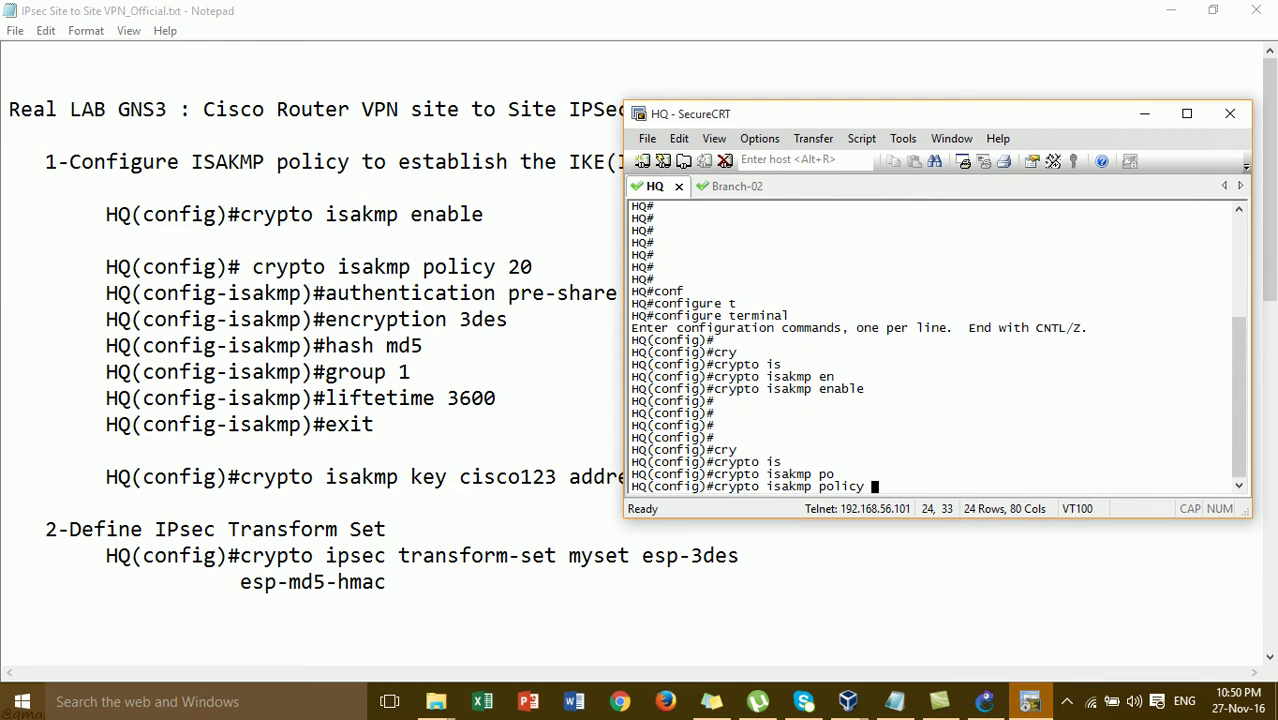
pyautogui.write('?')
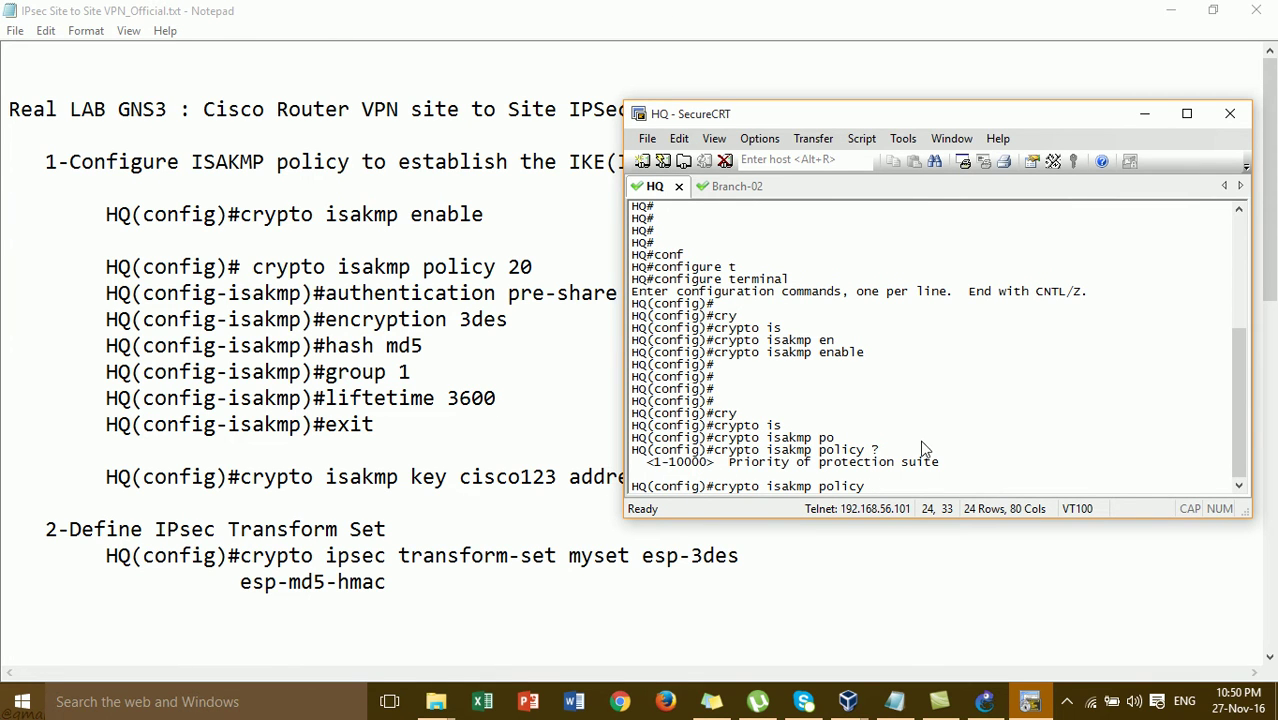
pyautogui.write('20')
pyautogui.press('Return')
pyautogui.press('Return')
# Set the authentication method of ISAKMP policy 20 to pre-share
pyautogui.write('au')
pyautogui.press('Tab')
pyautogui.write('pre')
pyautogui.press('Tab')
pyautogui.press('Return')
pyautogui.press('Return')
pyautogui.press('Return')
pyautogui.press('Return')
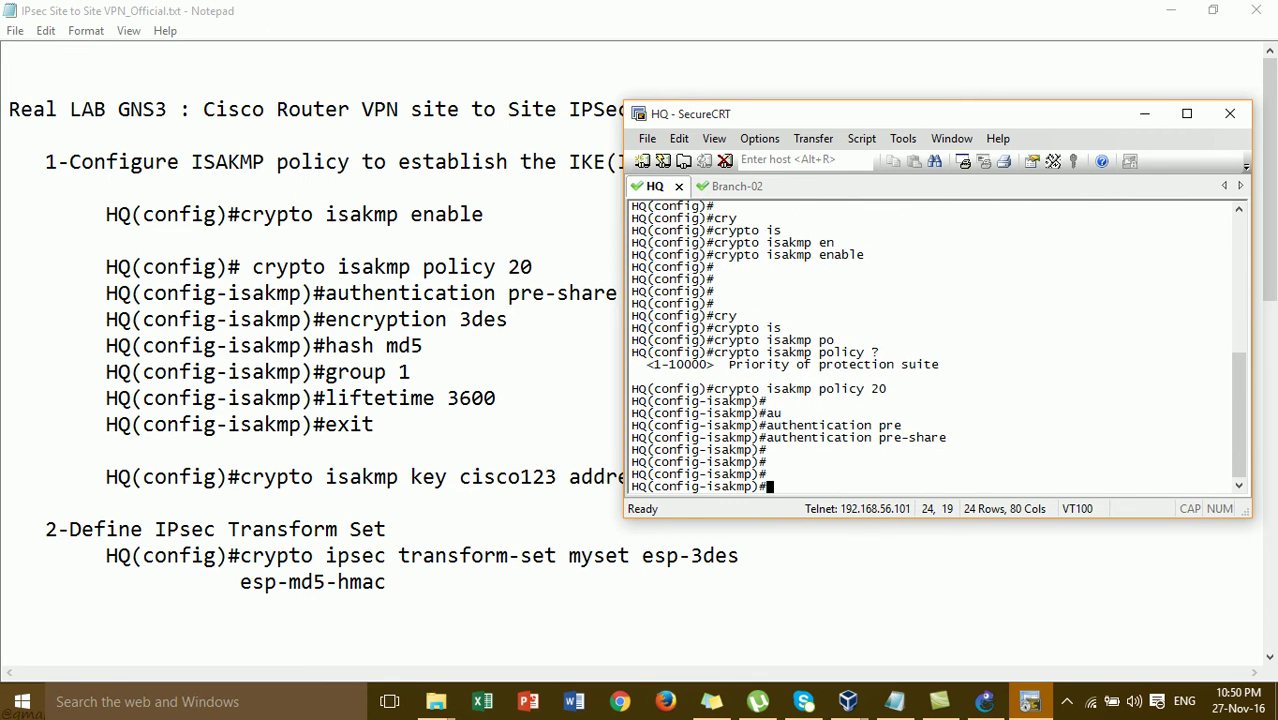
# List the encryption options for ISAKMP policy 20 and set the encryption to 3des
pyautogui.write('en')
pyautogui.press('Tab')
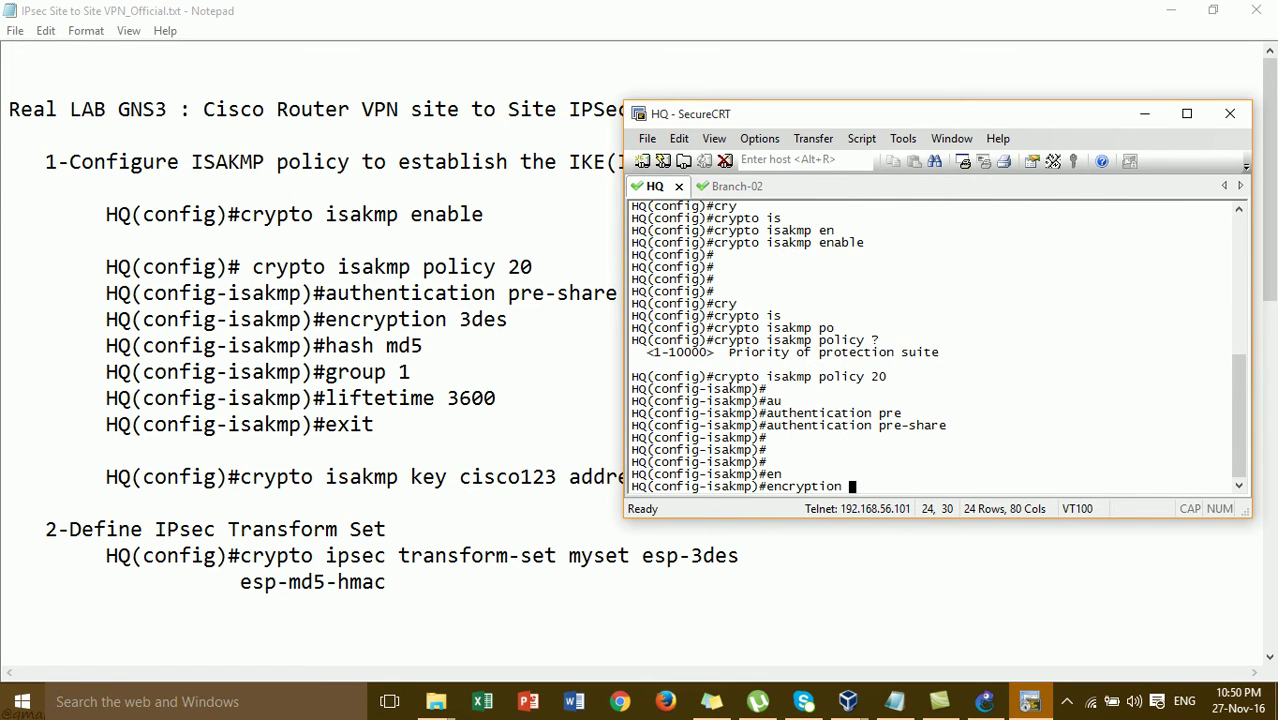
pyautogui.write('?')
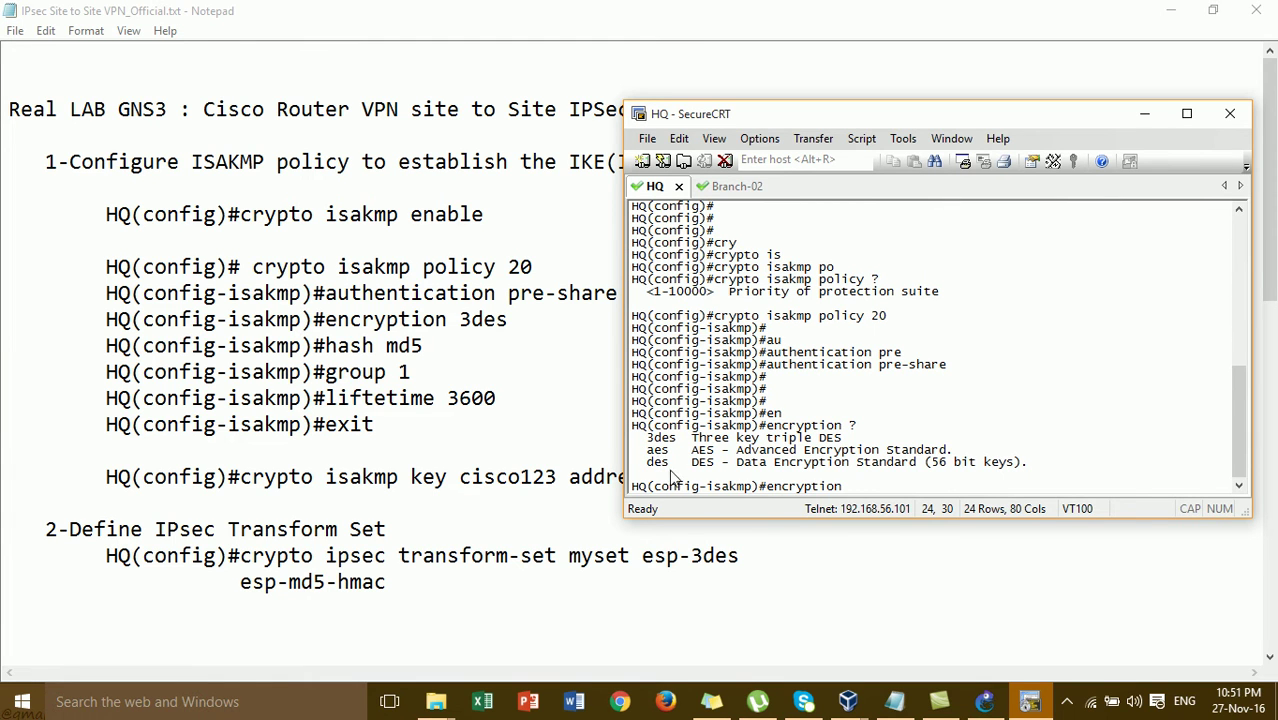
pyautogui.write('3')
pyautogui.press('Tab')
pyautogui.press('Return')
pyautogui.press('Return')
pyautogui.press('Return')
# List the hash options for ISAKMP policy 20 on HQ and set the hash to md5
pyautogui.write('akmp)#a')
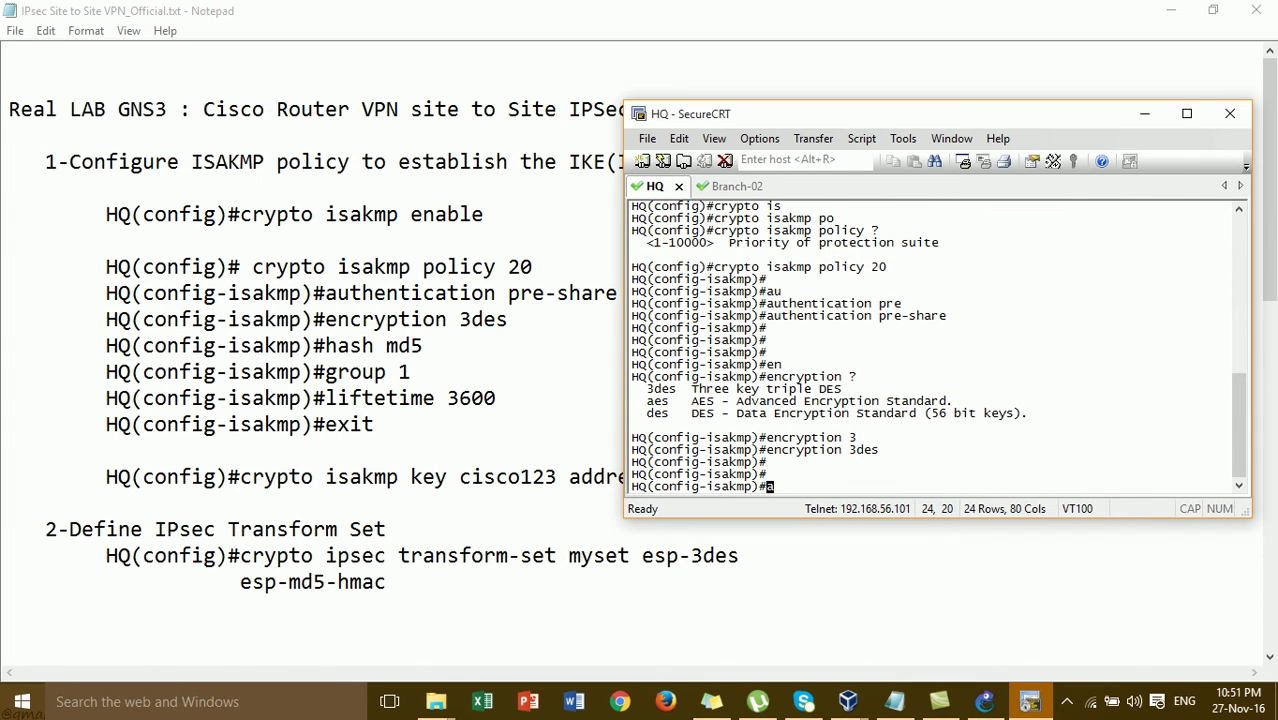
pyautogui.write('h')
pyautogui.press('Tab')
pyautogui.press('BackSpace')
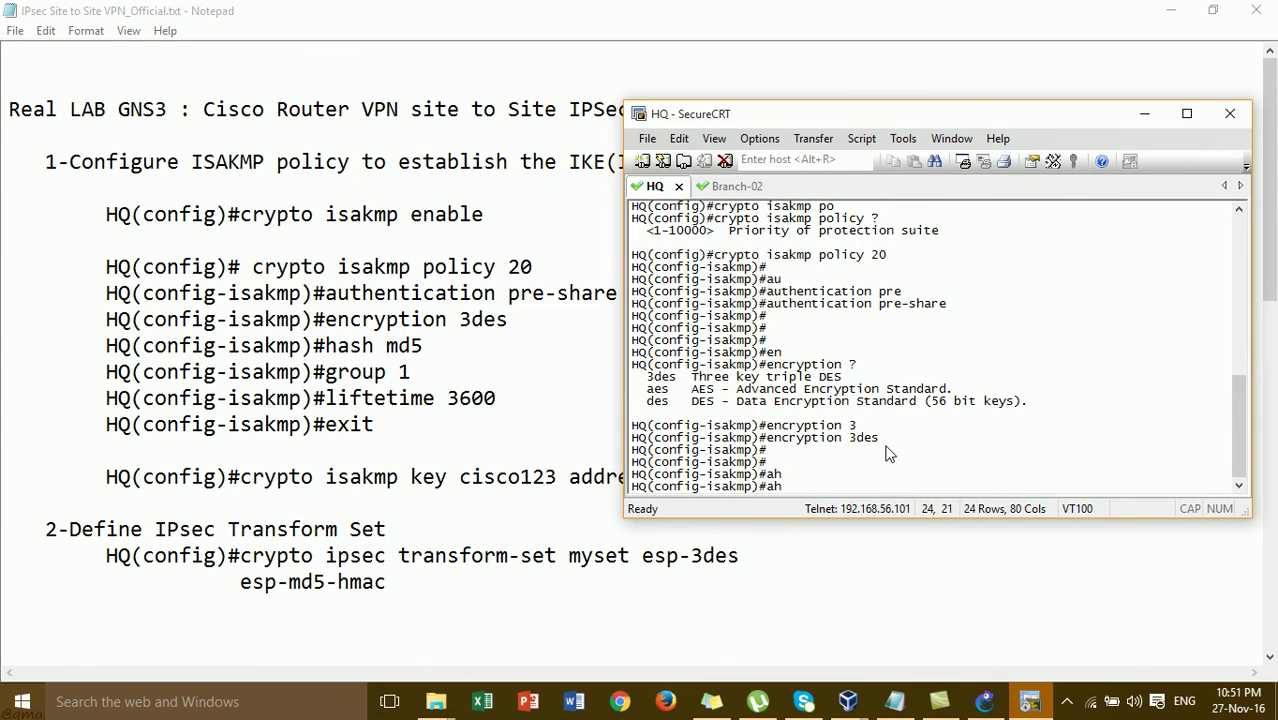
pyautogui.press('BackSpace')
pyautogui.write('ha')
pyautogui.press('Tab')
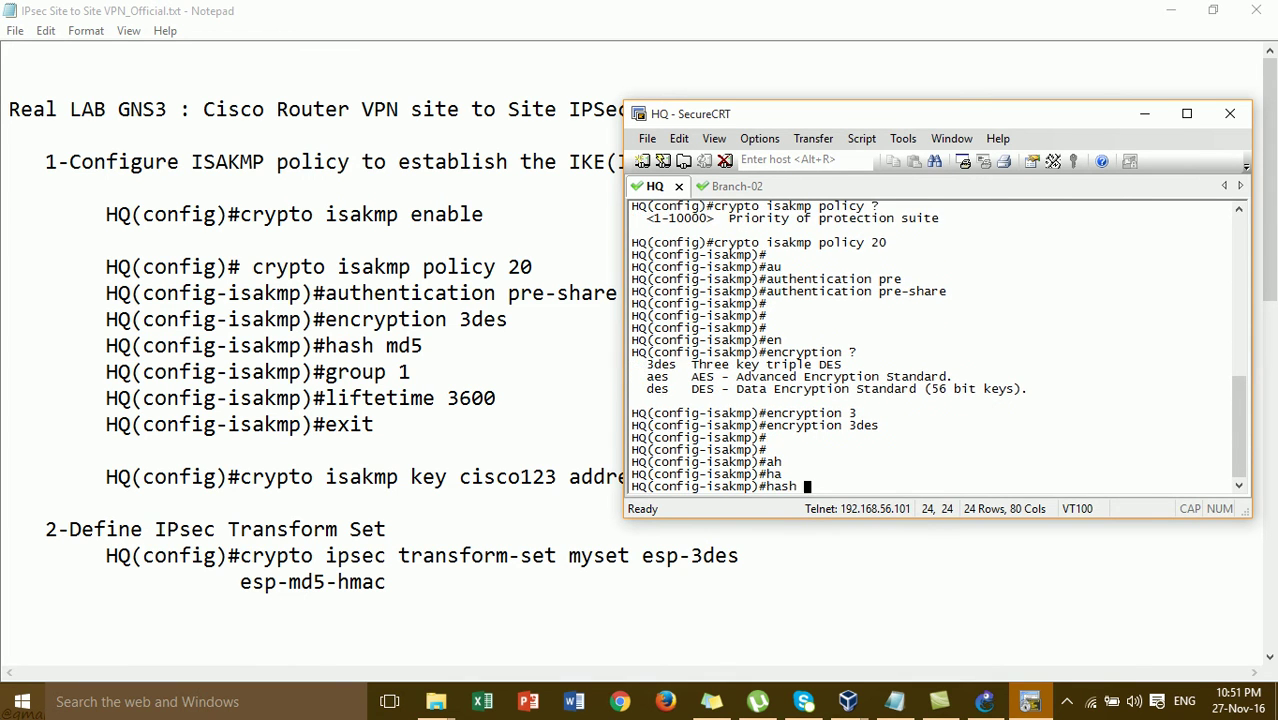
pyautogui.write('?')
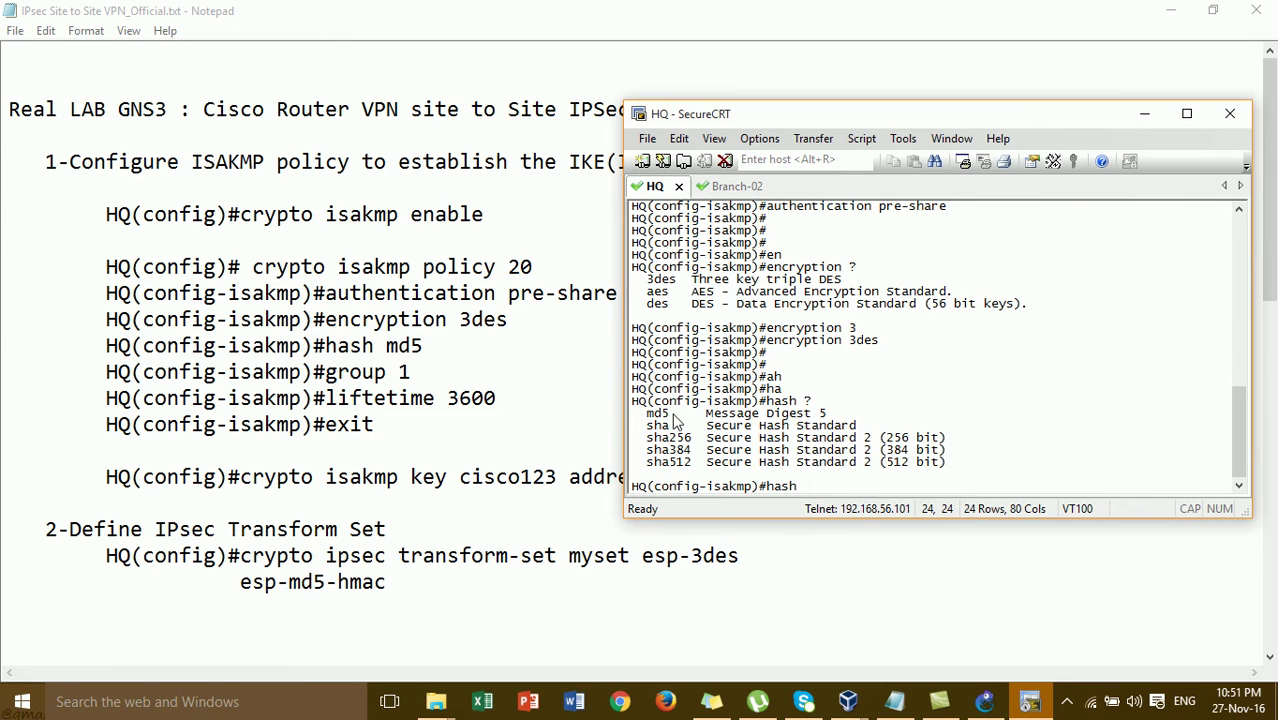
pyautogui.write('m')
pyautogui.press('Tab')
pyautogui.press('Return')
pyautogui.press('Return')
# Set the Diffie-Hellman group of ISAKMP policy 20 to group 1
pyautogui.write('group 1')
pyautogui.press('Tab')
pyautogui.write('1')
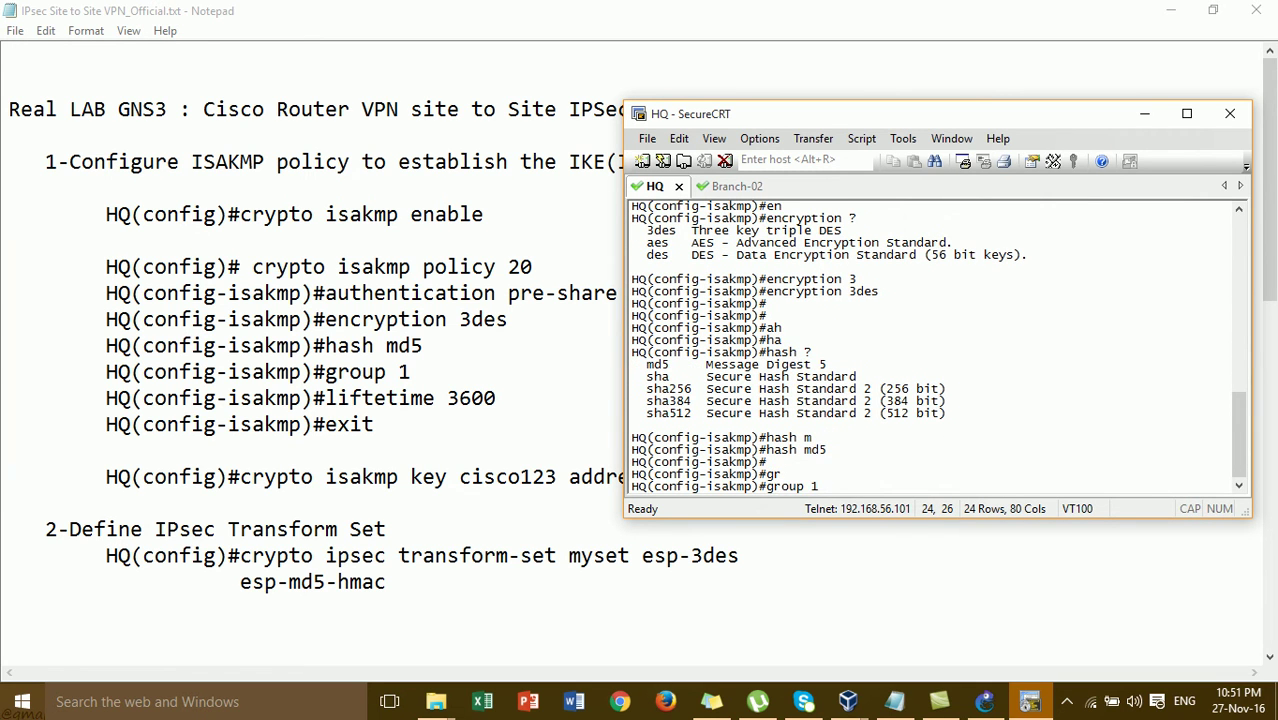
pyautogui.press('Return')
# Set the lifetime of ISAKMP policy 20 to 3600 and exit to global configuration mode
pyautogui.write('l')
pyautogui.press('Tab')
pyautogui.write('3600')
pyautogui.press('Return')
pyautogui.press('Return')
pyautogui.write('exit')
pyautogui.press('Return')
pyautogui.press('Return')
pyautogui.press('Return')
pyautogui.press('Return')
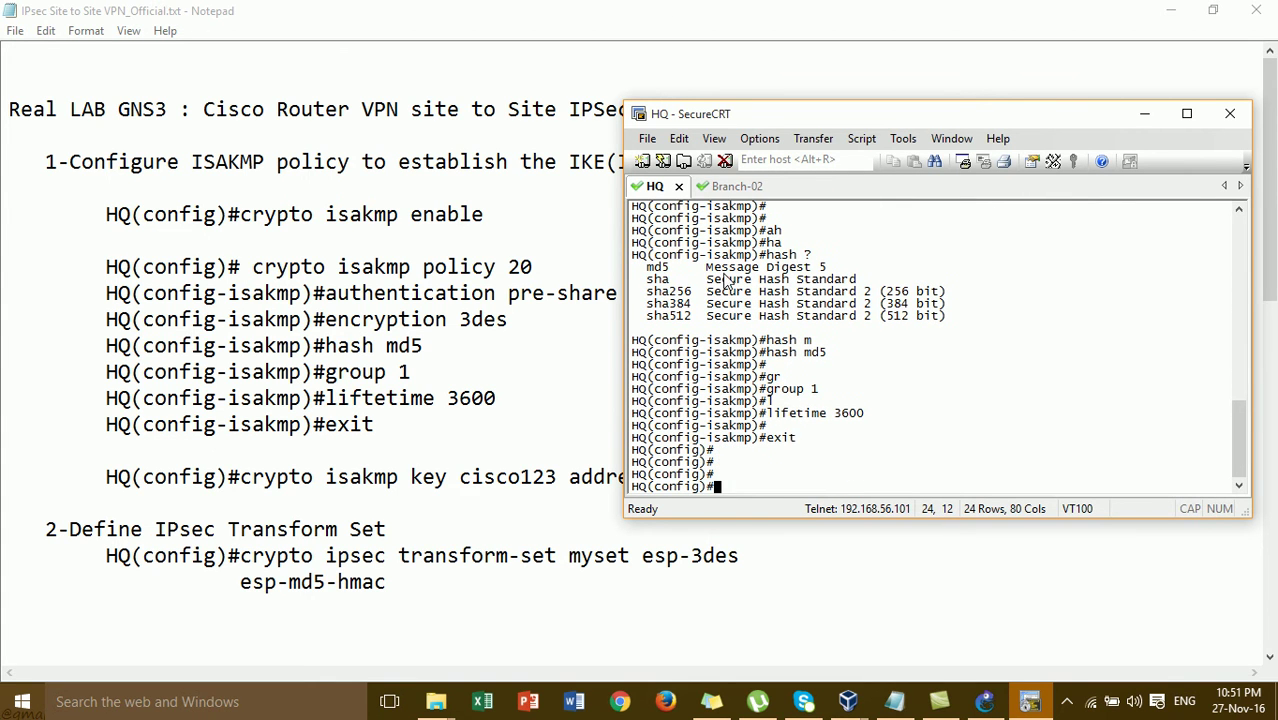
# Begin the crypto isakmp key command on HQ with the pre-shared key from the notes and the address keyword
pyautogui.moveTo(687, 121); pyautogui.dragTo(857, 118)
pyautogui.write('cry')
pyautogui.press('Tab')
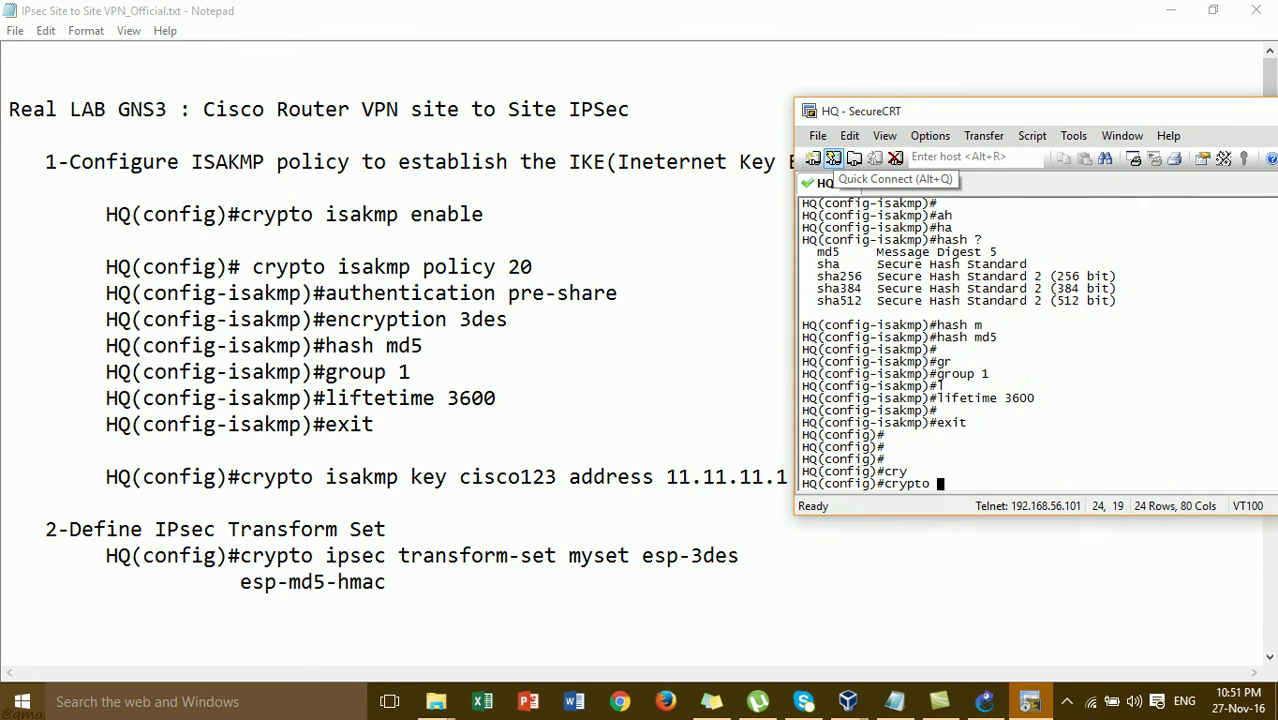
pyautogui.write('is')
pyautogui.press('Tab')
pyautogui.write('ke')
pyautogui.press('Tab')
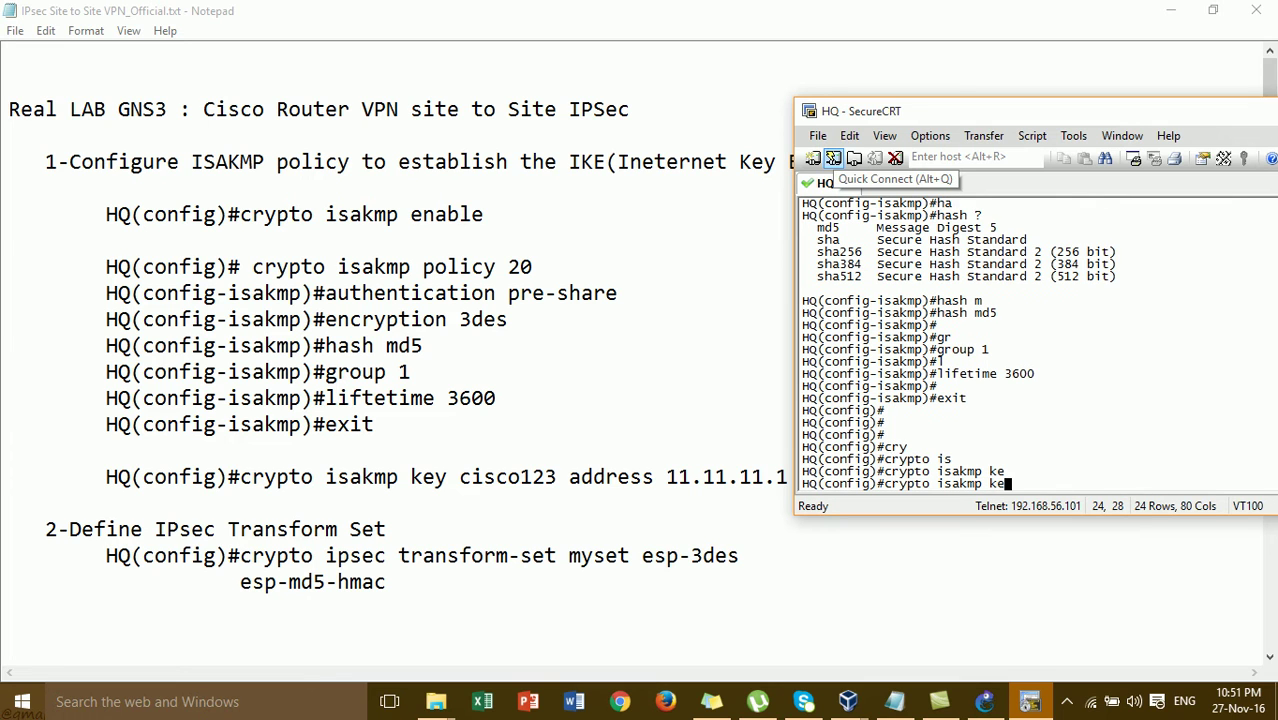
pyautogui.write('y')
pyautogui.press('Tab')
pyautogui.write('ci')
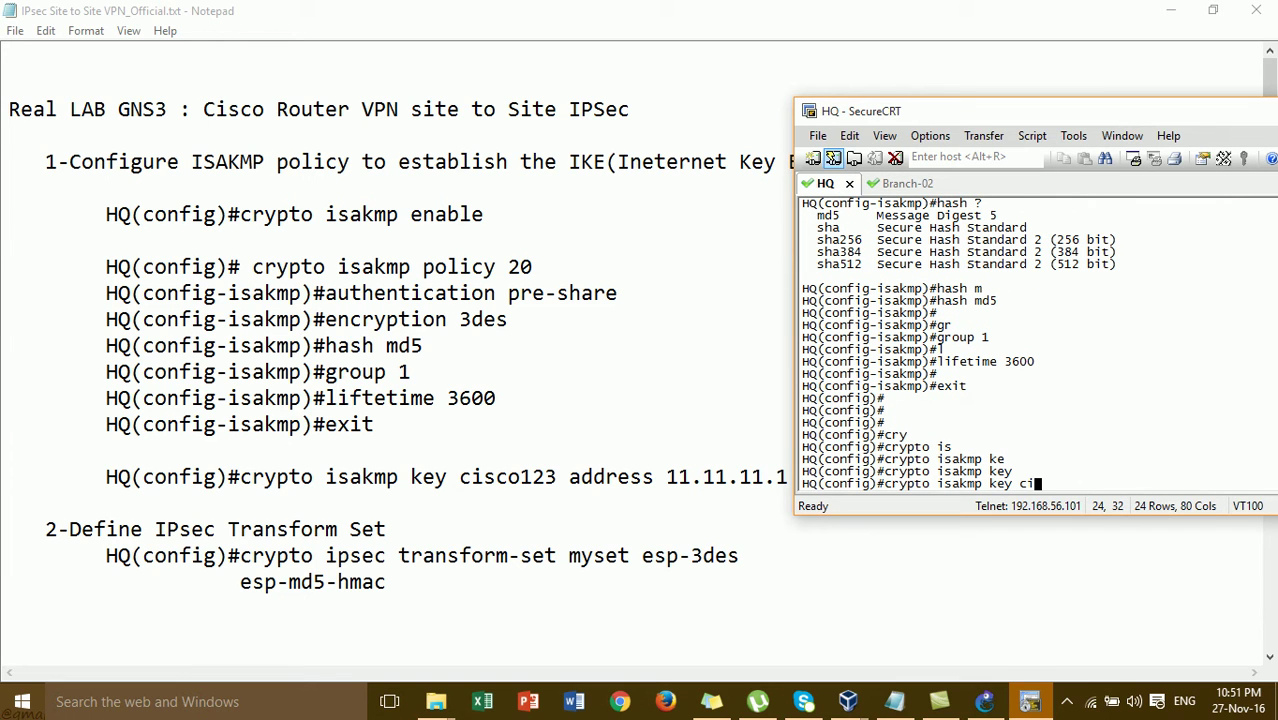
pyautogui.write('sco123 add')
pyautogui.press('Tab')
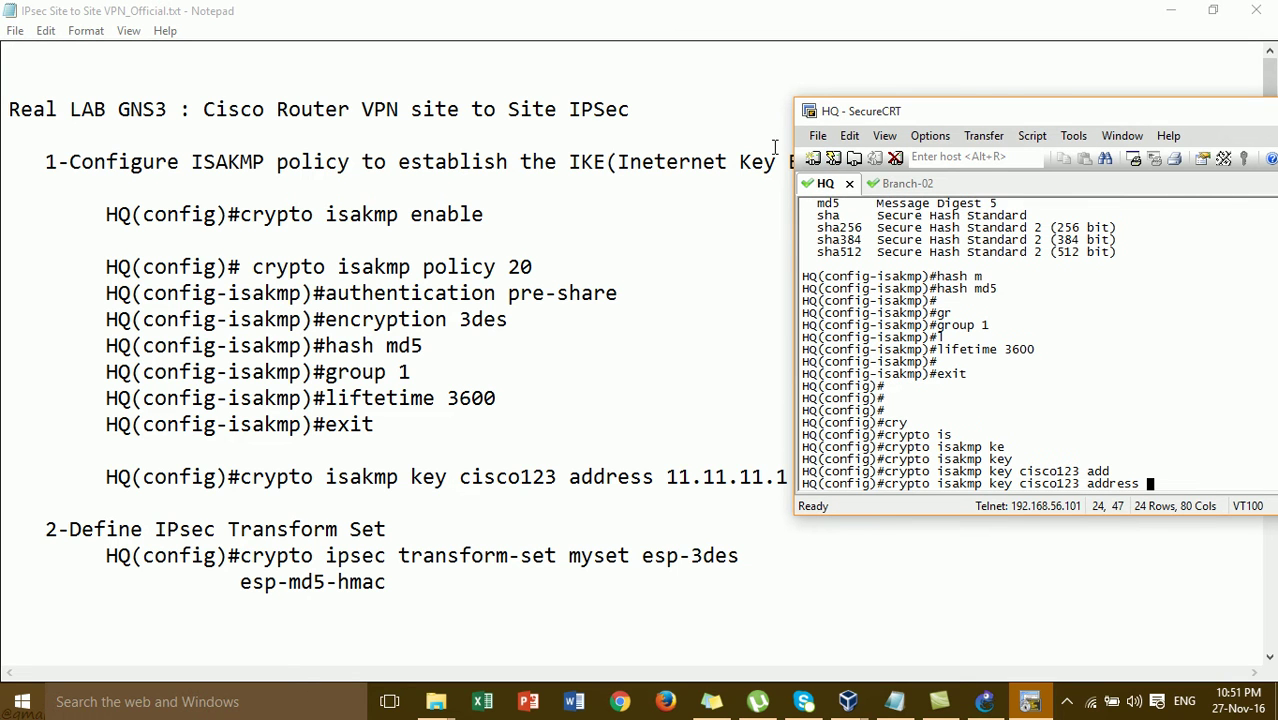
# Check the Branch-02 peer address in the GNS3 topology and complete the HQ pre-shared key command with address 202.1.1.1
pyautogui.moveTo(837, 116); pyautogui.dragTo(831, 141)
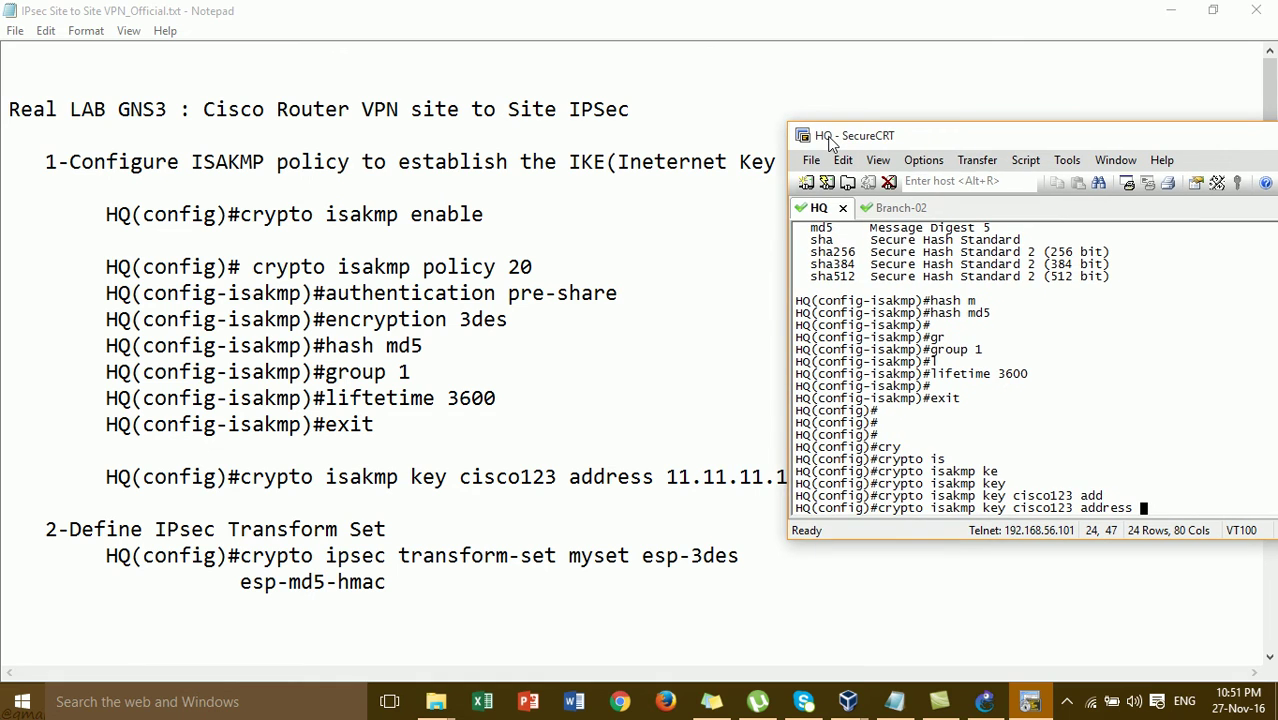
pyautogui.click(984, 701)
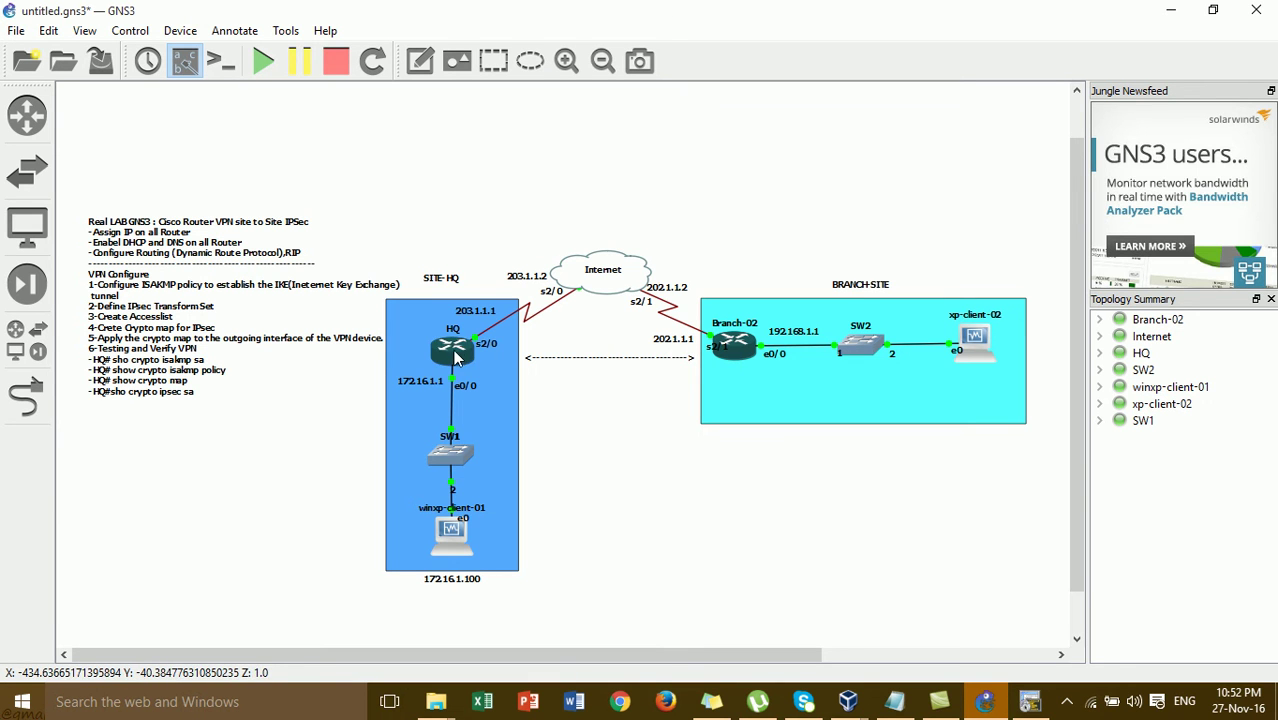
pyautogui.moveTo(456, 364)
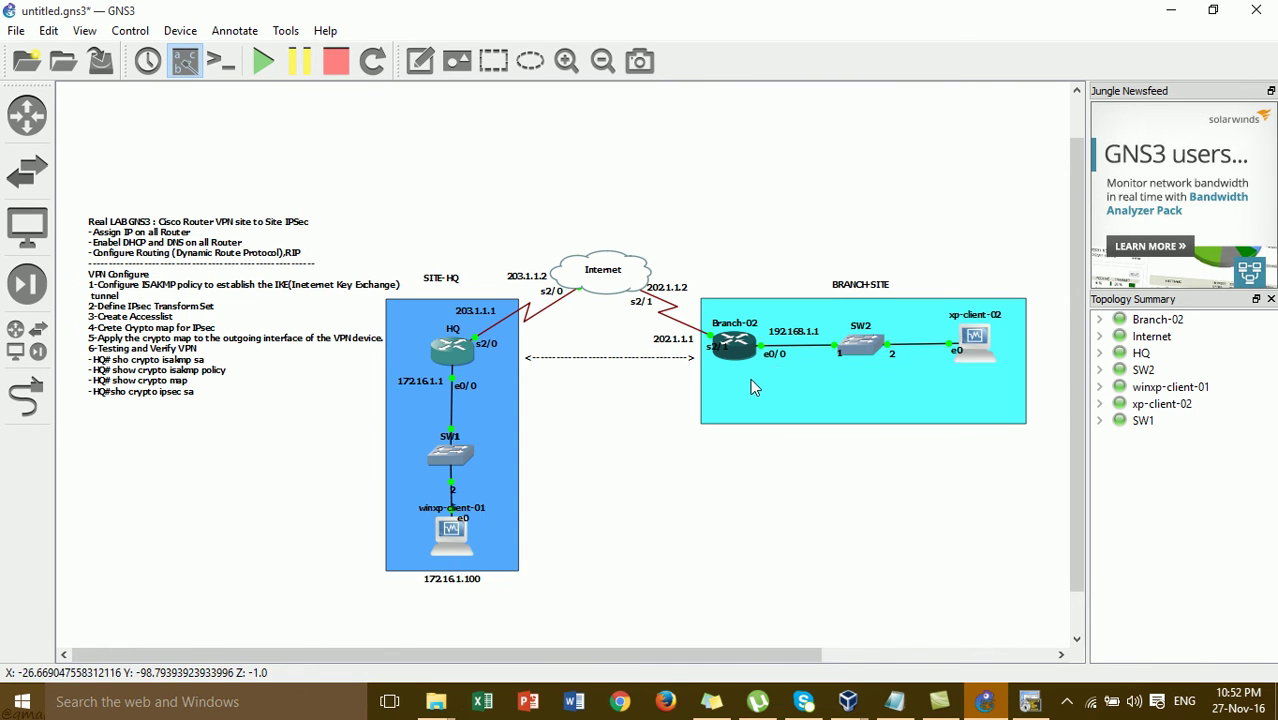
pyautogui.moveTo(747, 383)
pyautogui.click(906, 706)
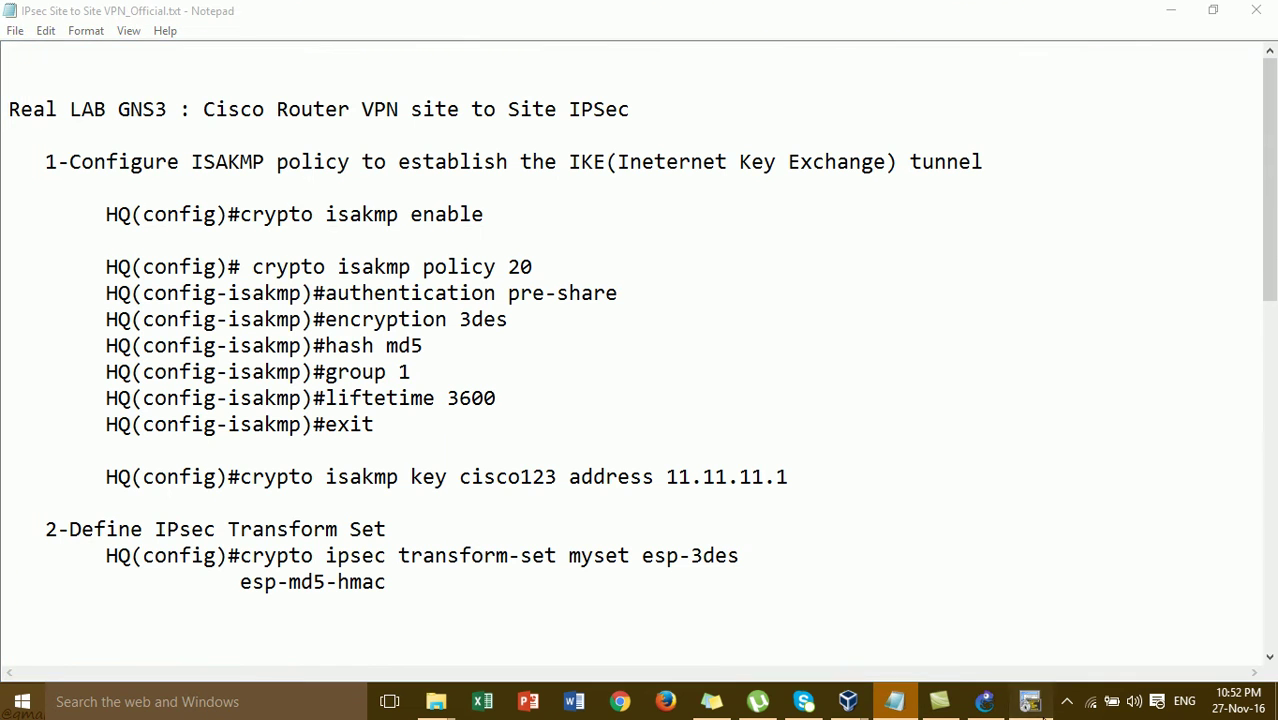
pyautogui.click(1030, 701)
pyautogui.write('23 address 202.1.1.1')
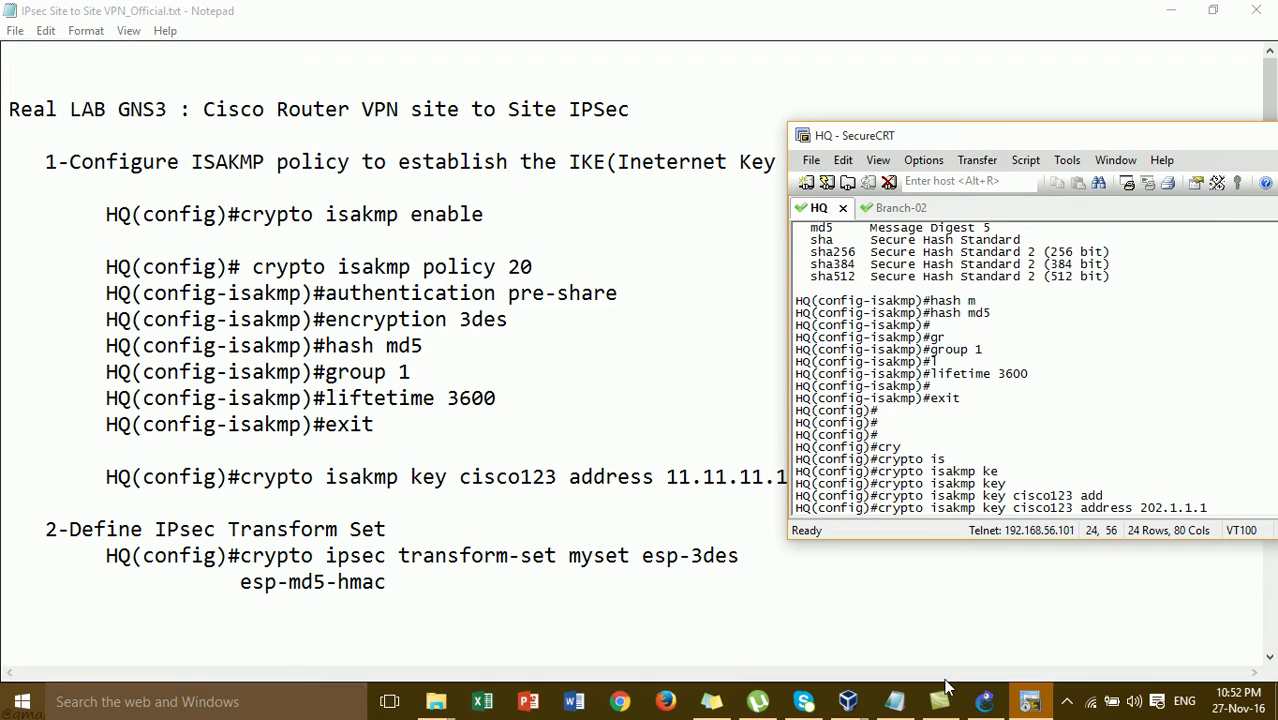
pyautogui.click(985, 701)
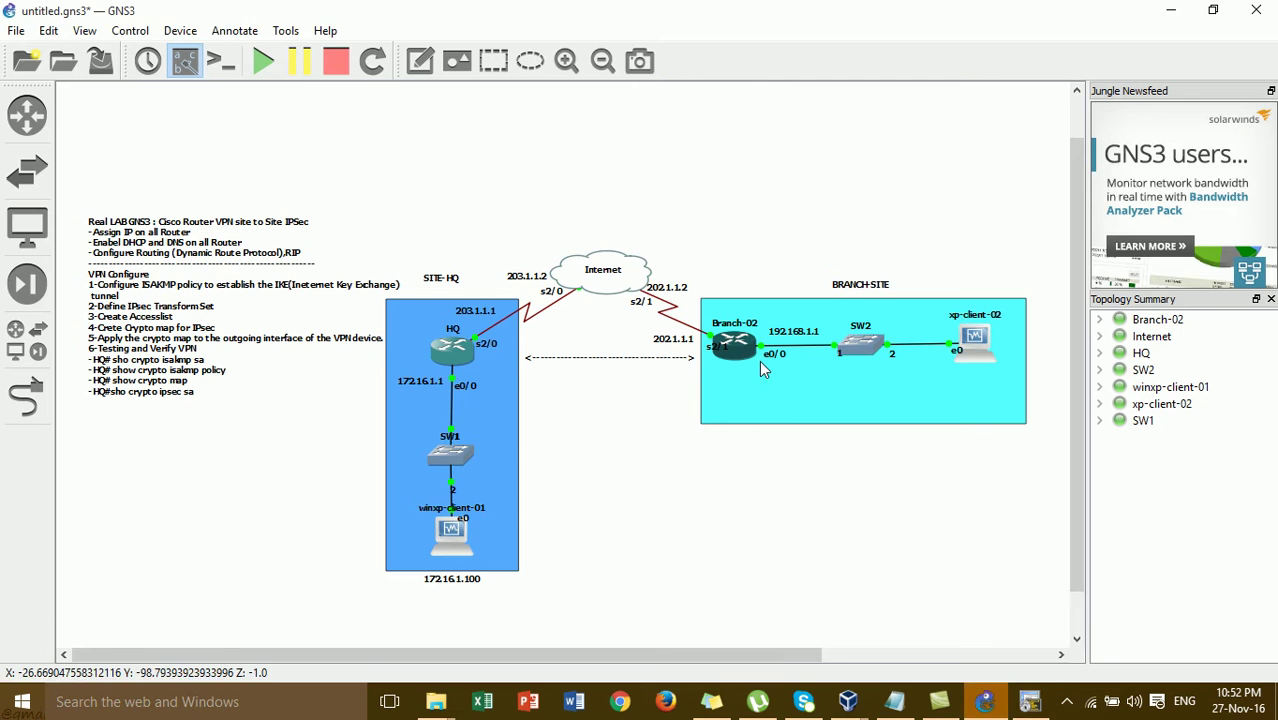
pyautogui.click(1030, 701)
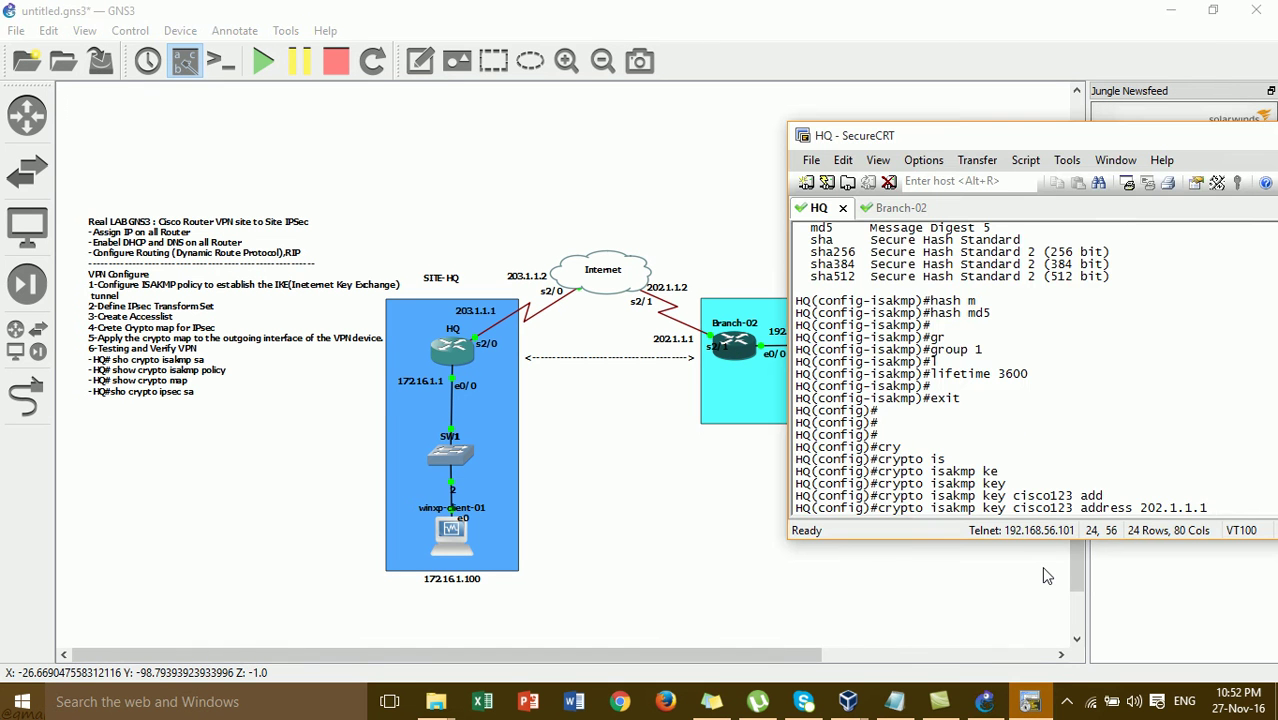
pyautogui.press('Return')
# Consult the Notepad notes and start the crypto ipsec transform-set command on HQ with the name myset
pyautogui.click(896, 701)
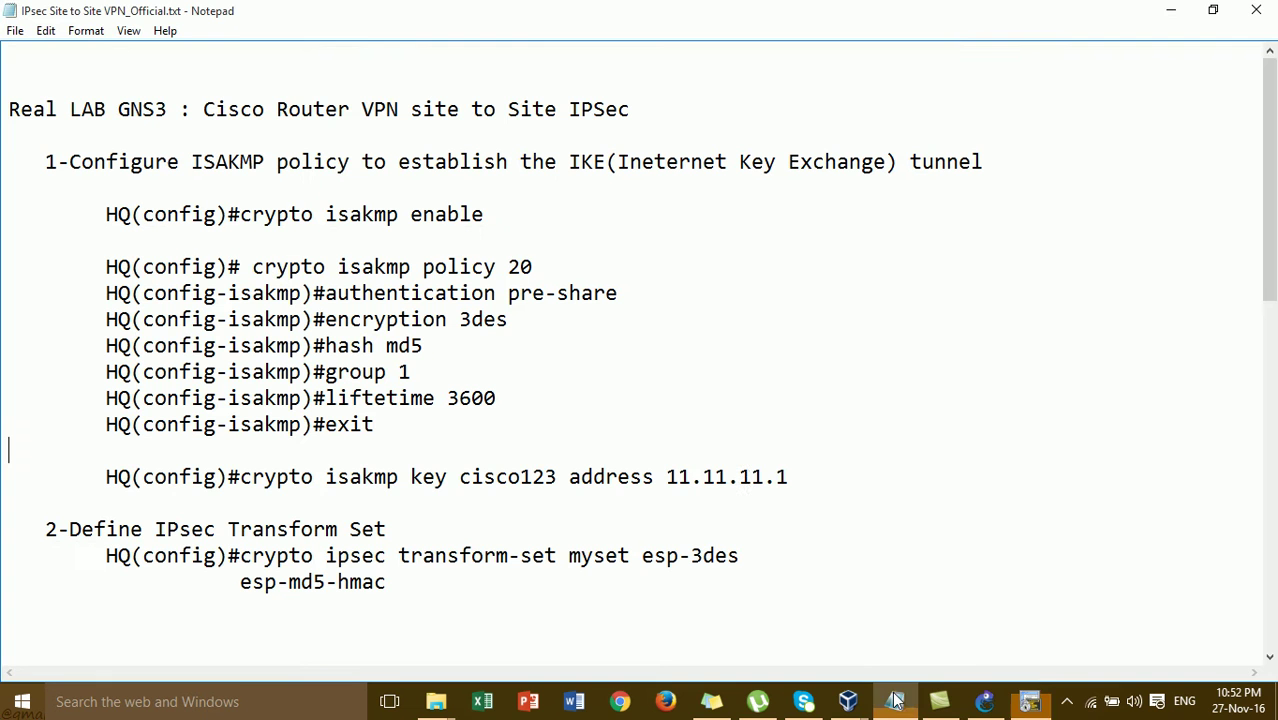
pyautogui.click(1030, 701)
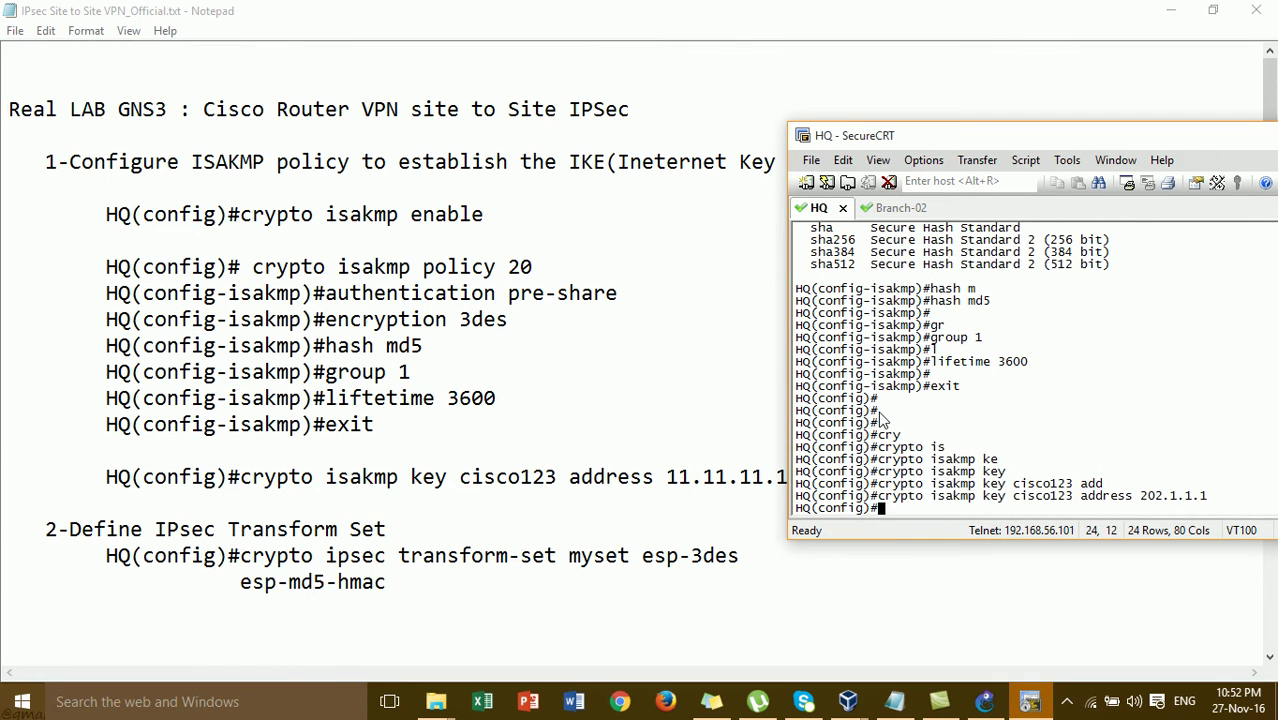
pyautogui.write('cry')
pyautogui.press('Tab')
pyautogui.write('ip')
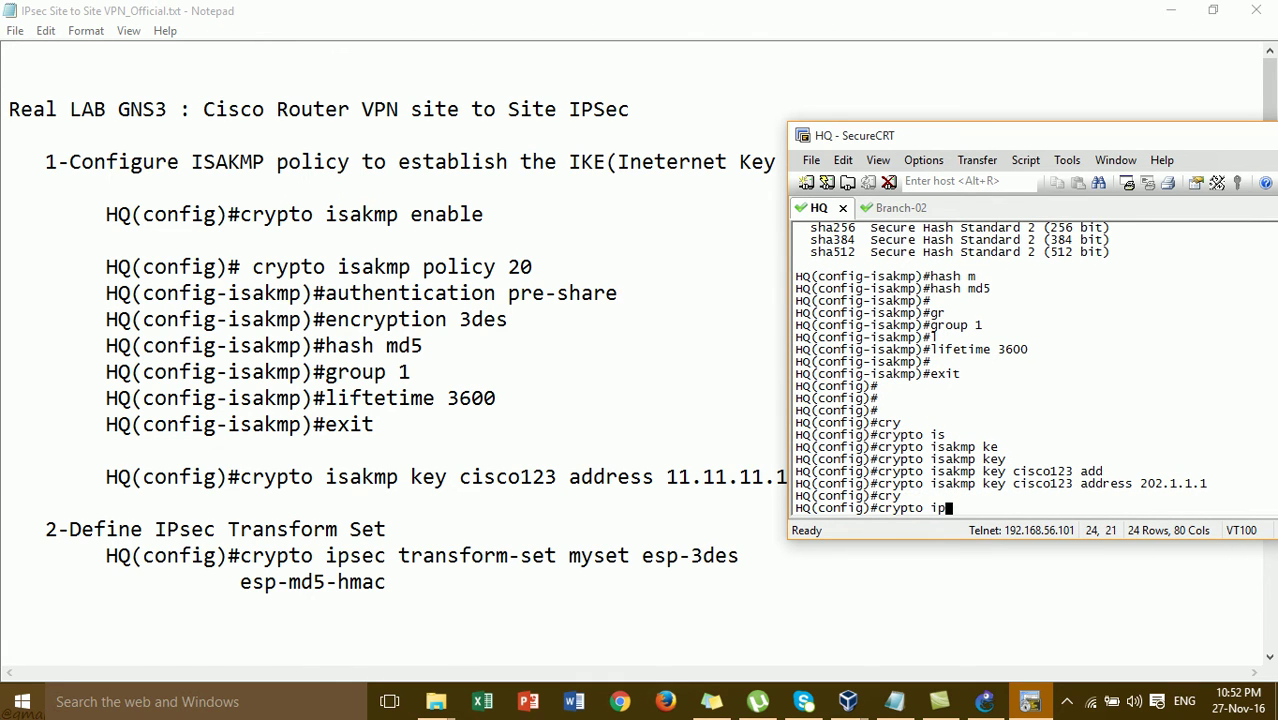
pyautogui.press('Tab')
pyautogui.write('tr')
pyautogui.press('Tab')
pyautogui.write('myset')
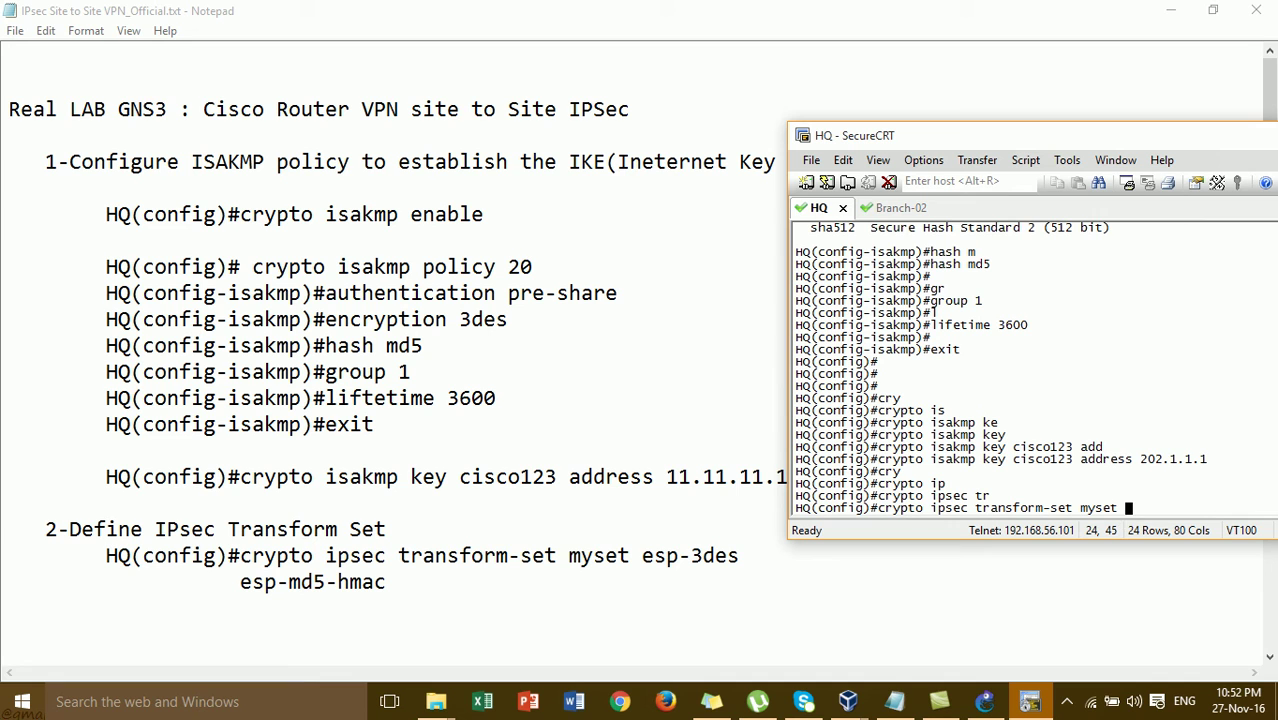
# Add the esp-3des and esp-md5-hmac transforms to transform set myset and submit the command
pyautogui.write(' e')
pyautogui.press('Tab')
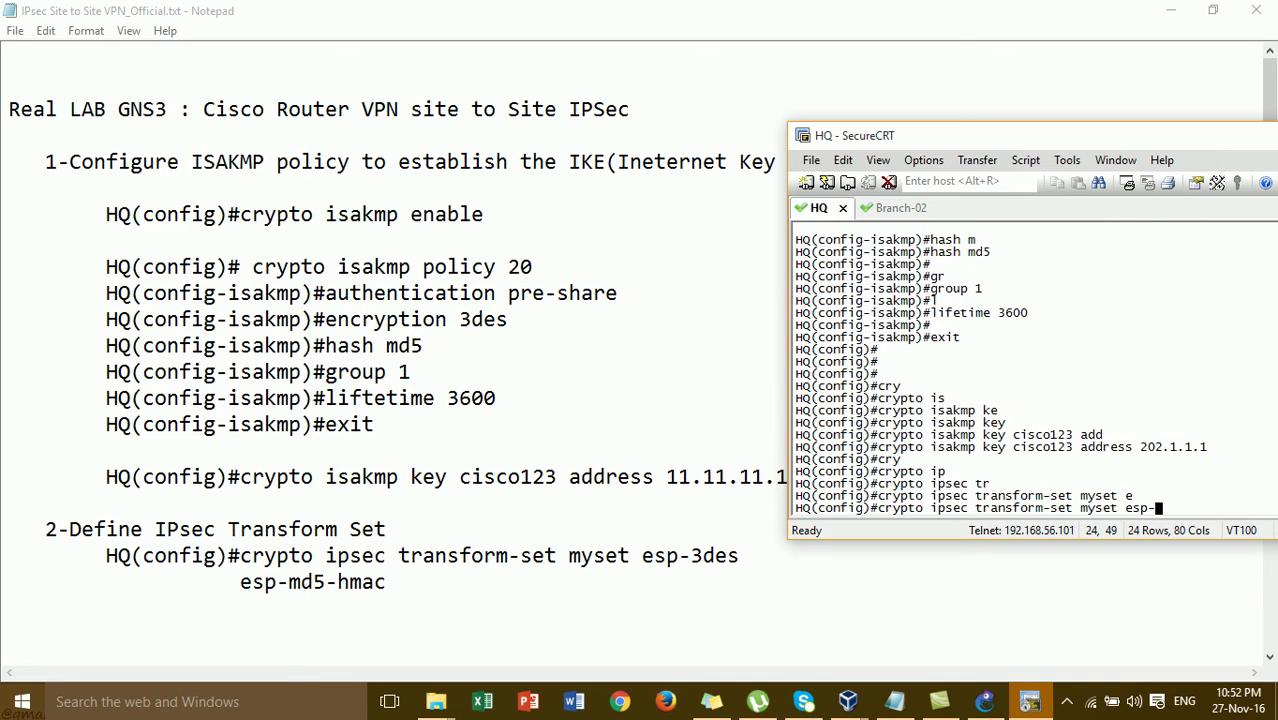
pyautogui.write('3')
pyautogui.press('Tab')
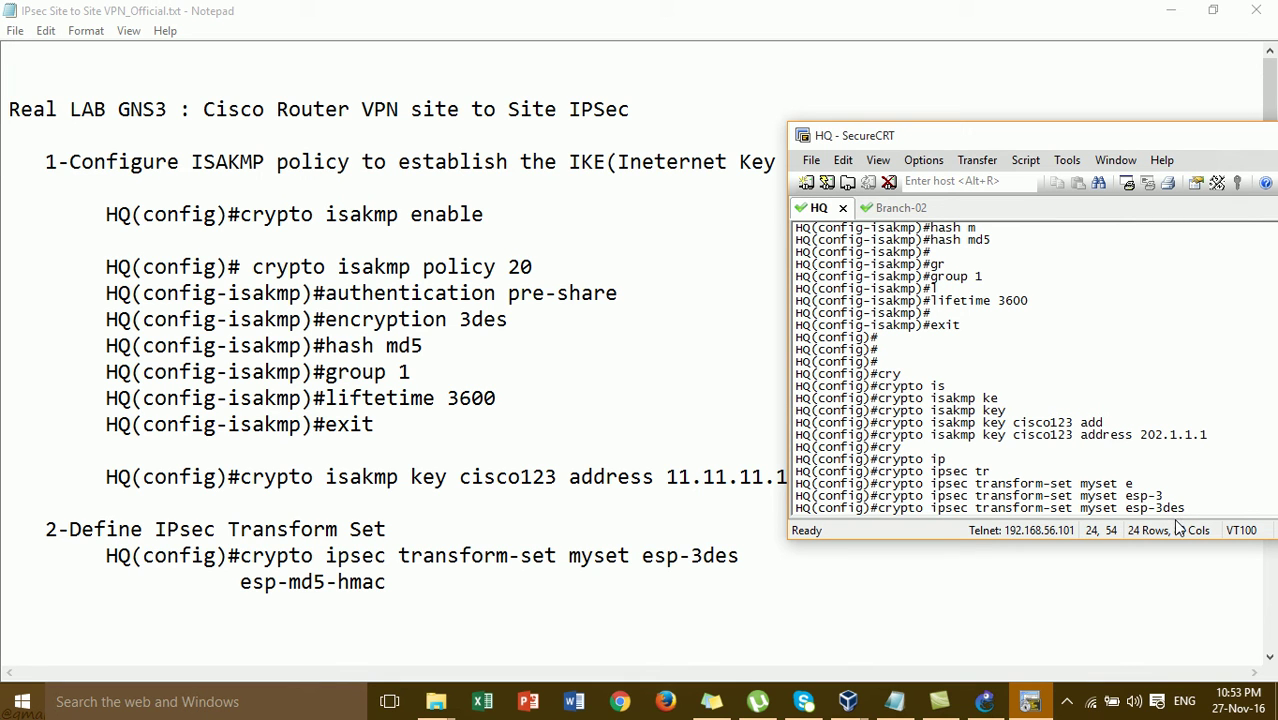
pyautogui.write('e')
pyautogui.press('Tab')
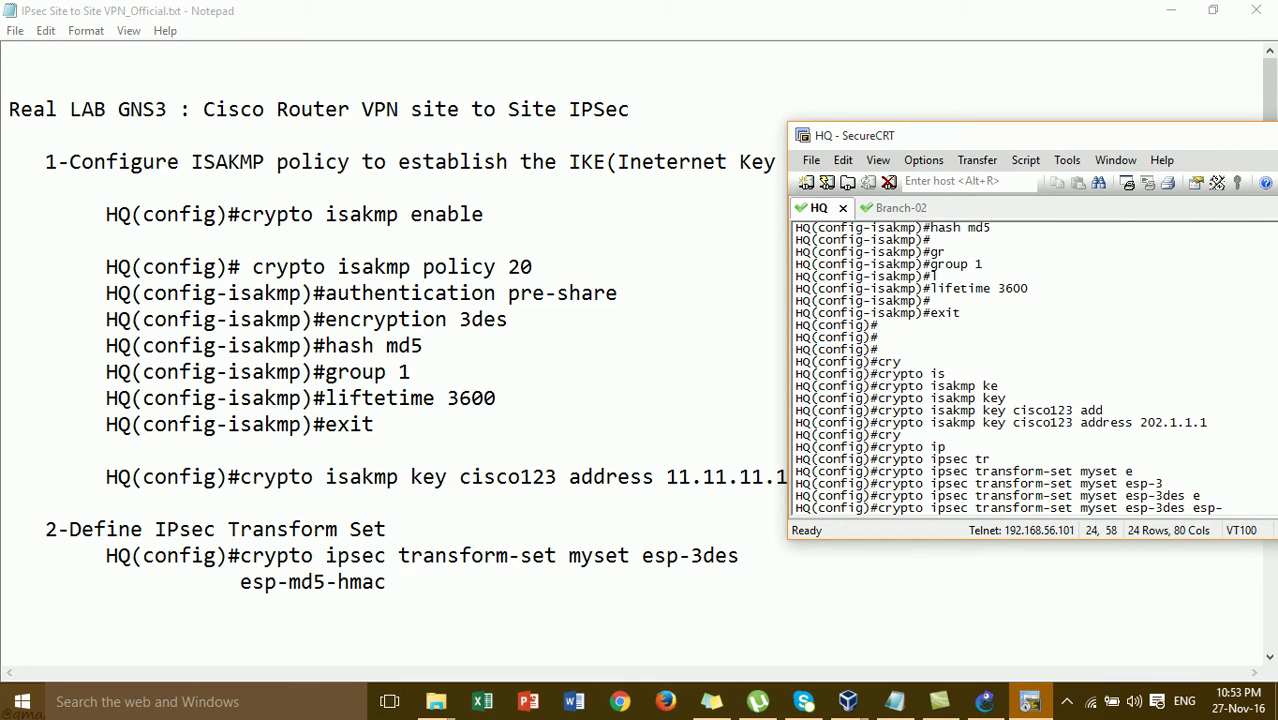
pyautogui.write('m')
pyautogui.press('Tab')
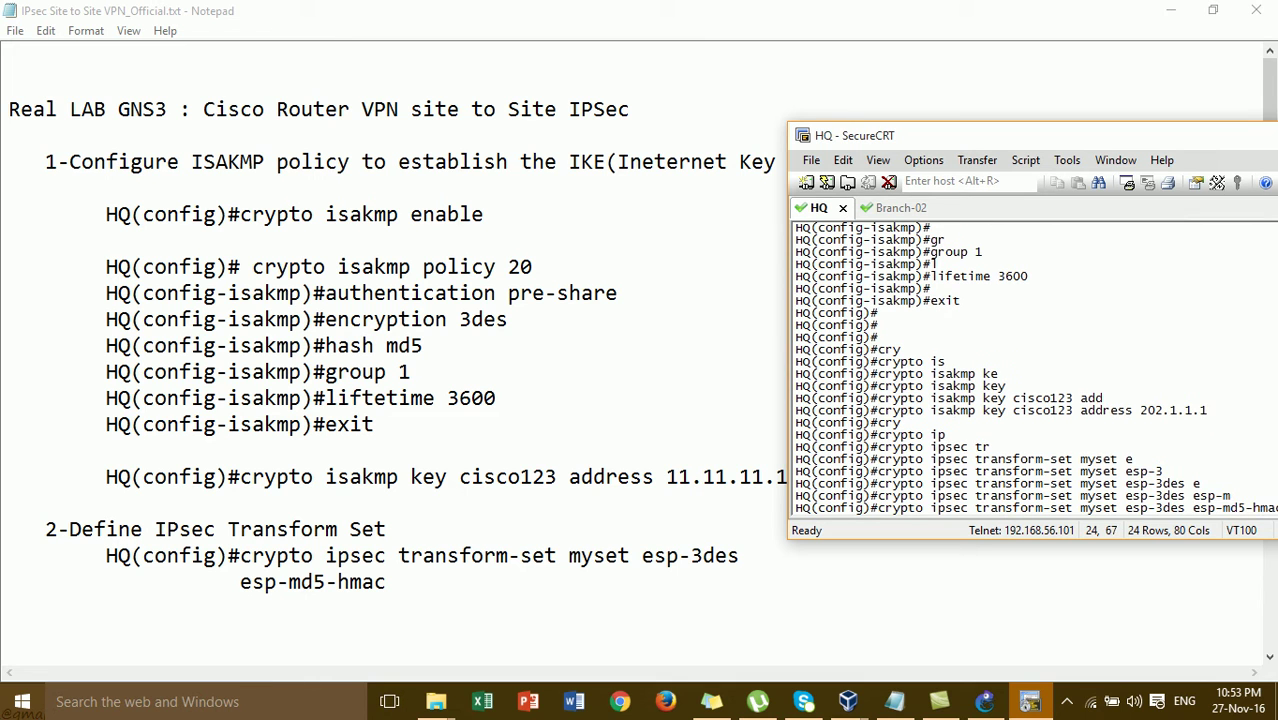
pyautogui.press('Return')
pyautogui.press('Return')
pyautogui.press('Return')
pyautogui.press('Return')
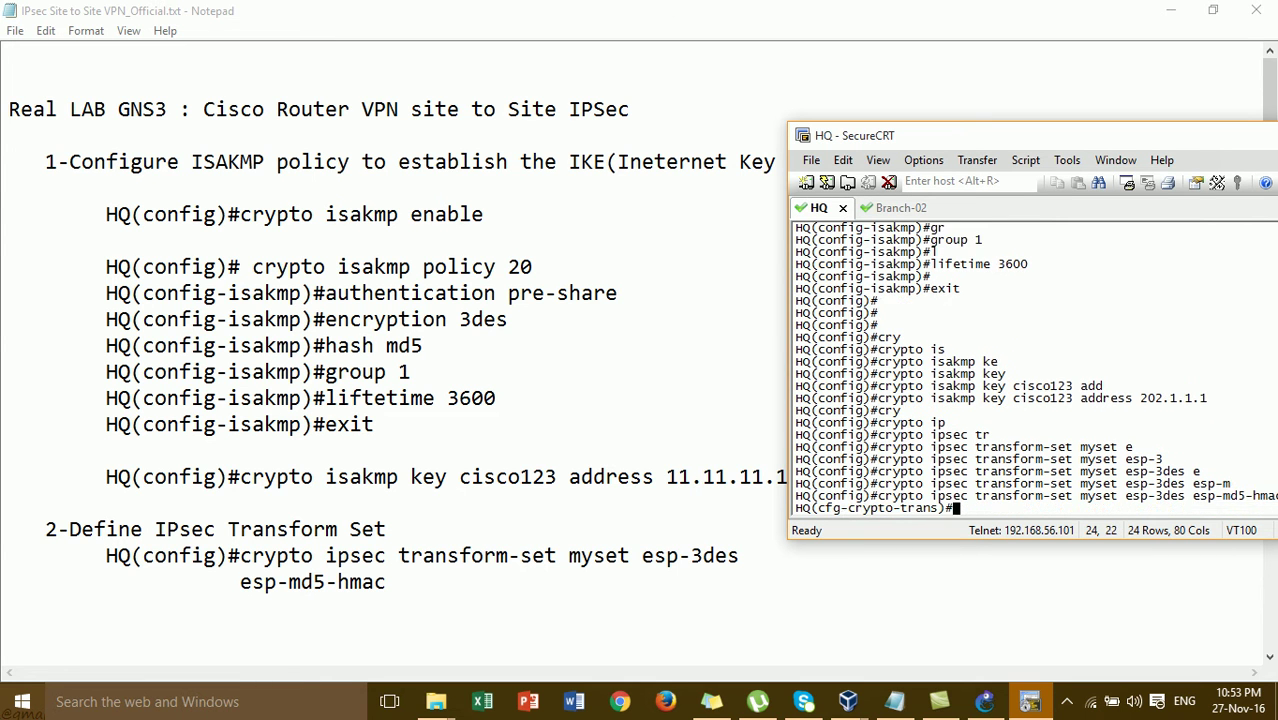
# Bring up the access-list section of the Notepad notes and exit transform-set configuration mode on HQ
pyautogui.click(686, 442)
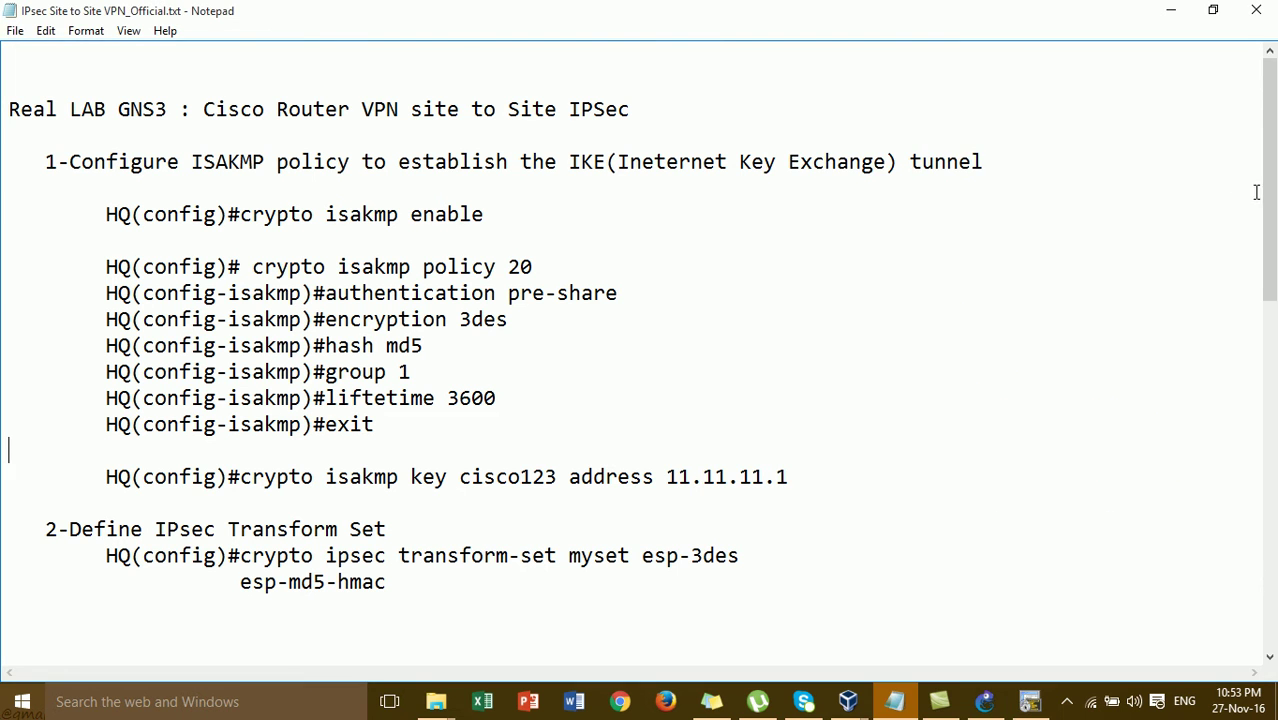
pyautogui.scroll(-4, 1236, 199)
pyautogui.scroll(-2, 640, 350)
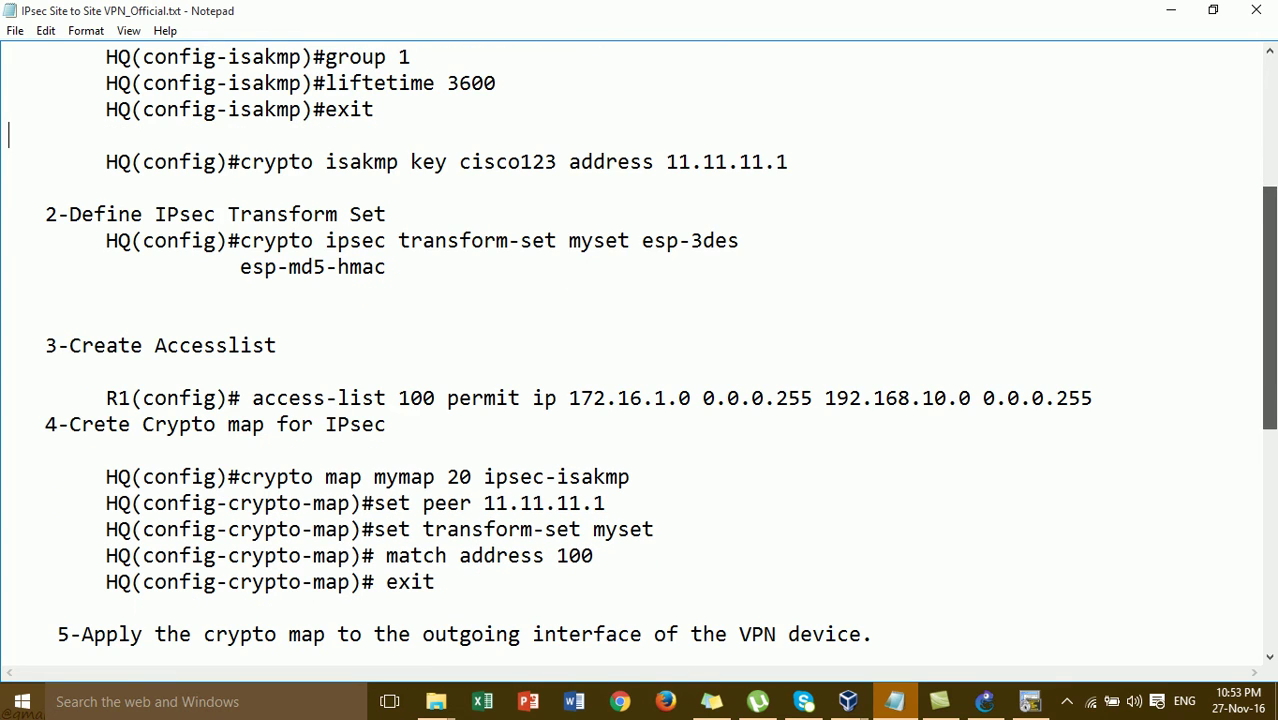
pyautogui.click(1030, 703)
pyautogui.write('exit')
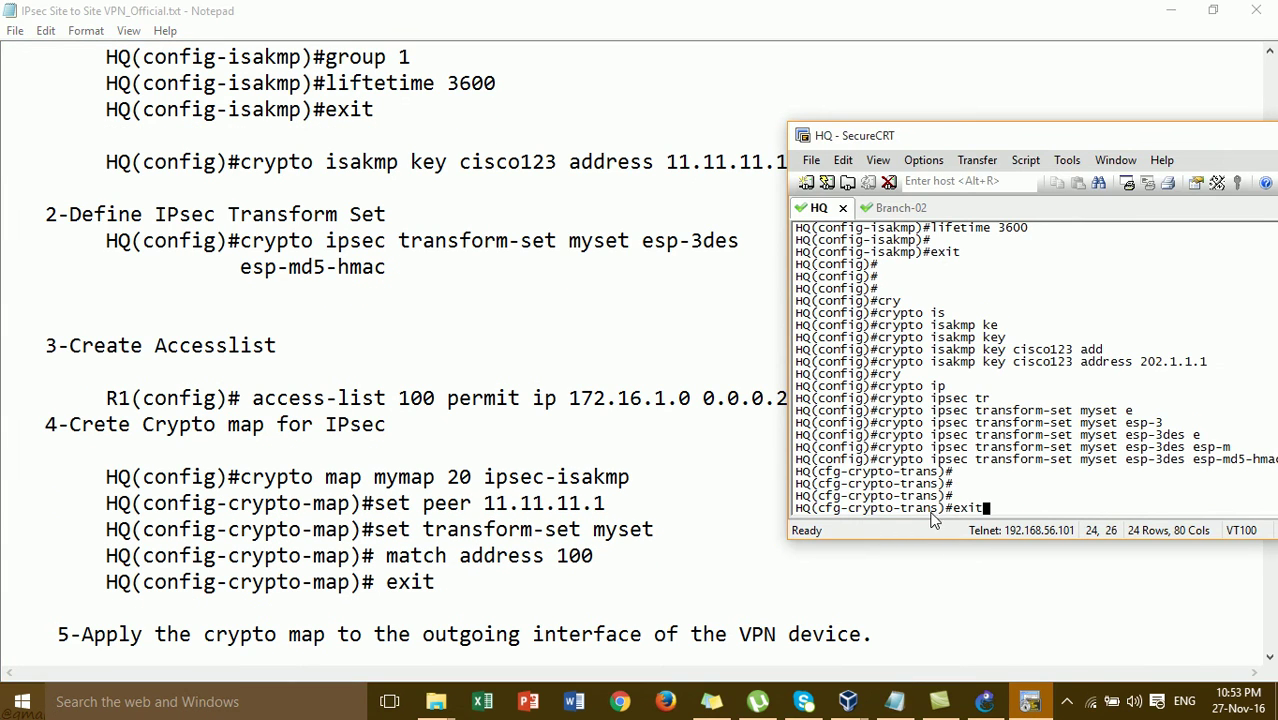
pyautogui.press('Return')
pyautogui.press('Return')
pyautogui.press('Return')
pyautogui.press('Return')
pyautogui.press('Return')
pyautogui.press('Return')
pyautogui.press('Return')
pyautogui.press('Return')
# Begin an access-list 100 permit ip entry on HQ
pyautogui.write('acc')
pyautogui.press('Tab')
pyautogui.write('100 ')
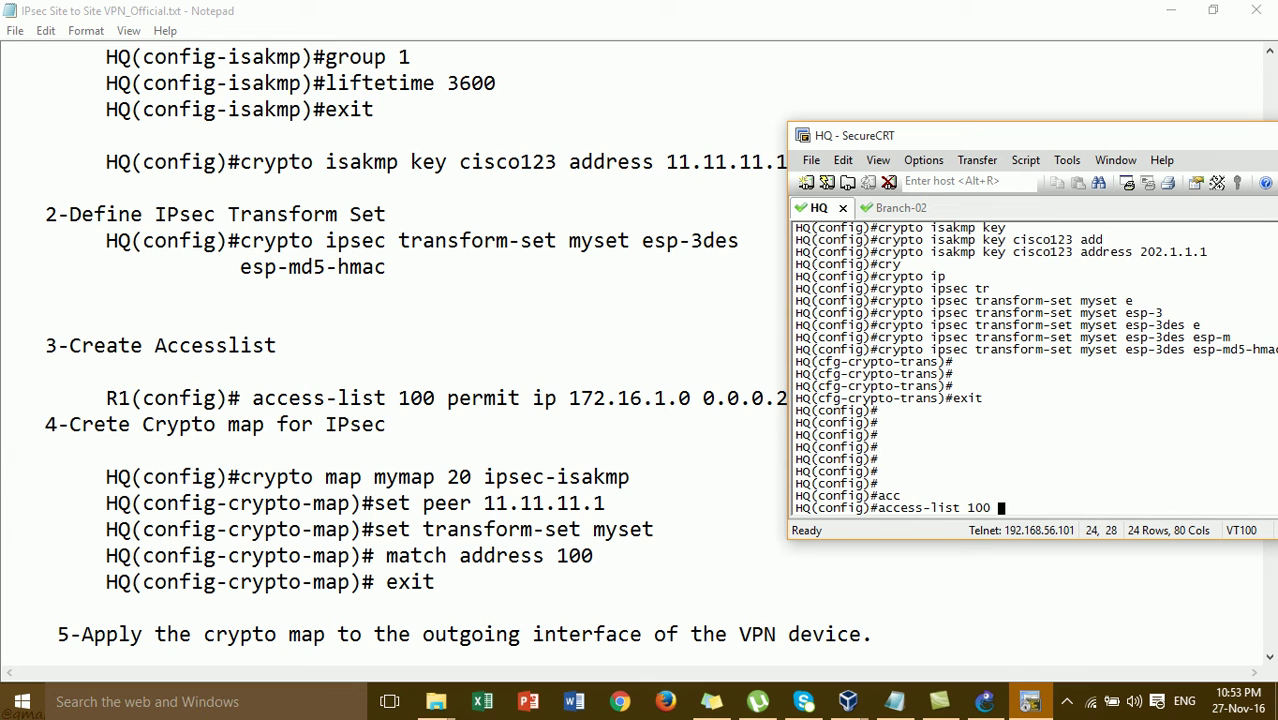
pyautogui.write('per')
pyautogui.press('Tab')
pyautogui.write('ip')
pyautogui.press('Tab')
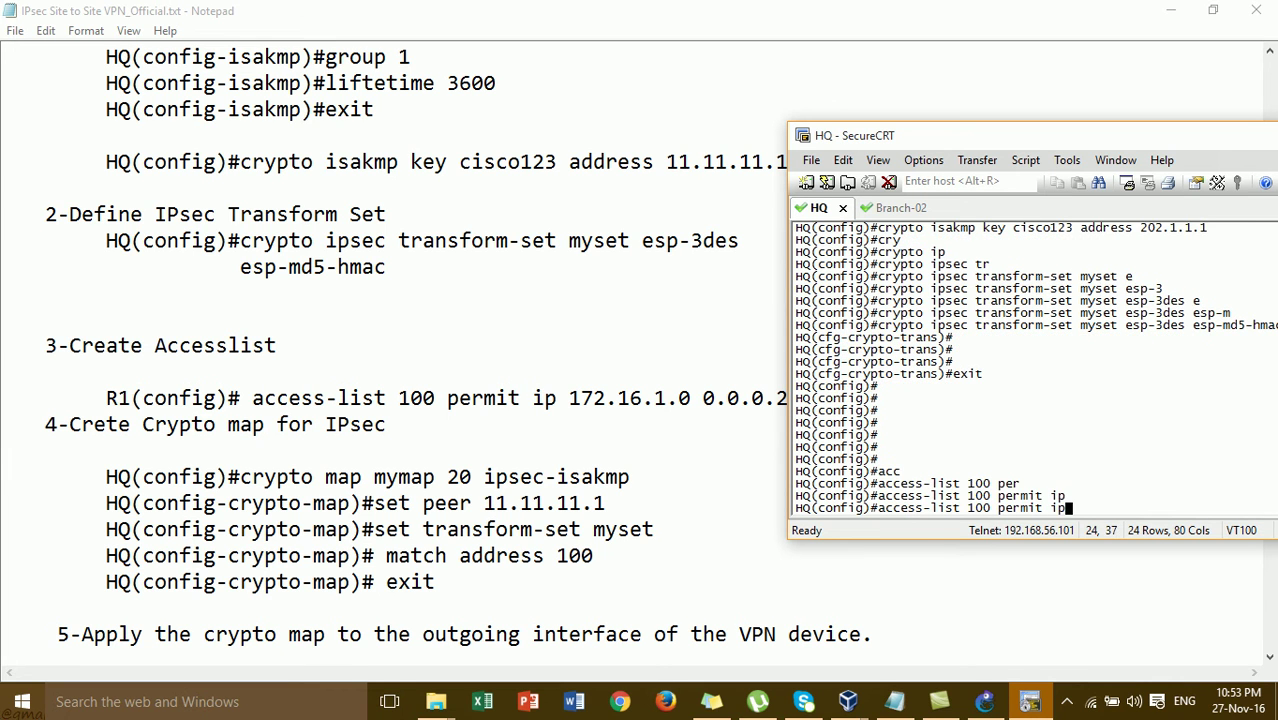
pyautogui.moveTo(890, 137); pyautogui.dragTo(725, 117)
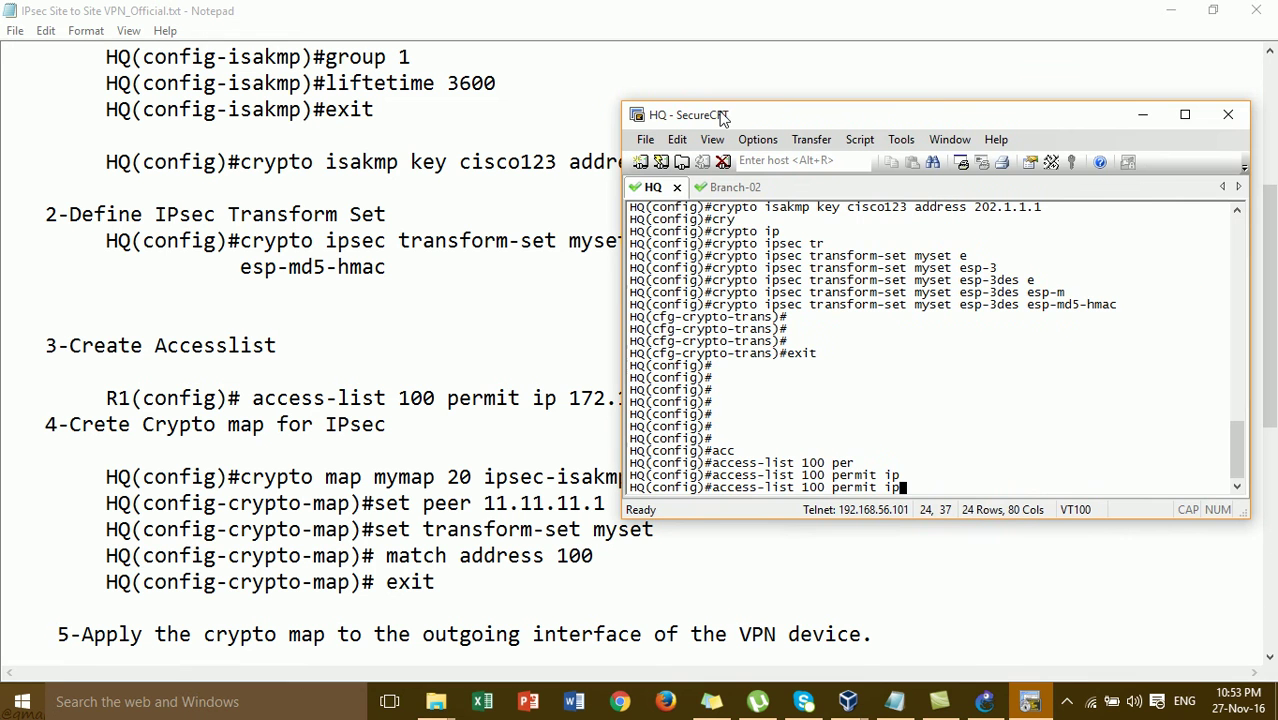
# Examine the HQ and branch LAN networks in the GNS3 topology and return to the HQ console in SecureCRT
pyautogui.click(983, 701)
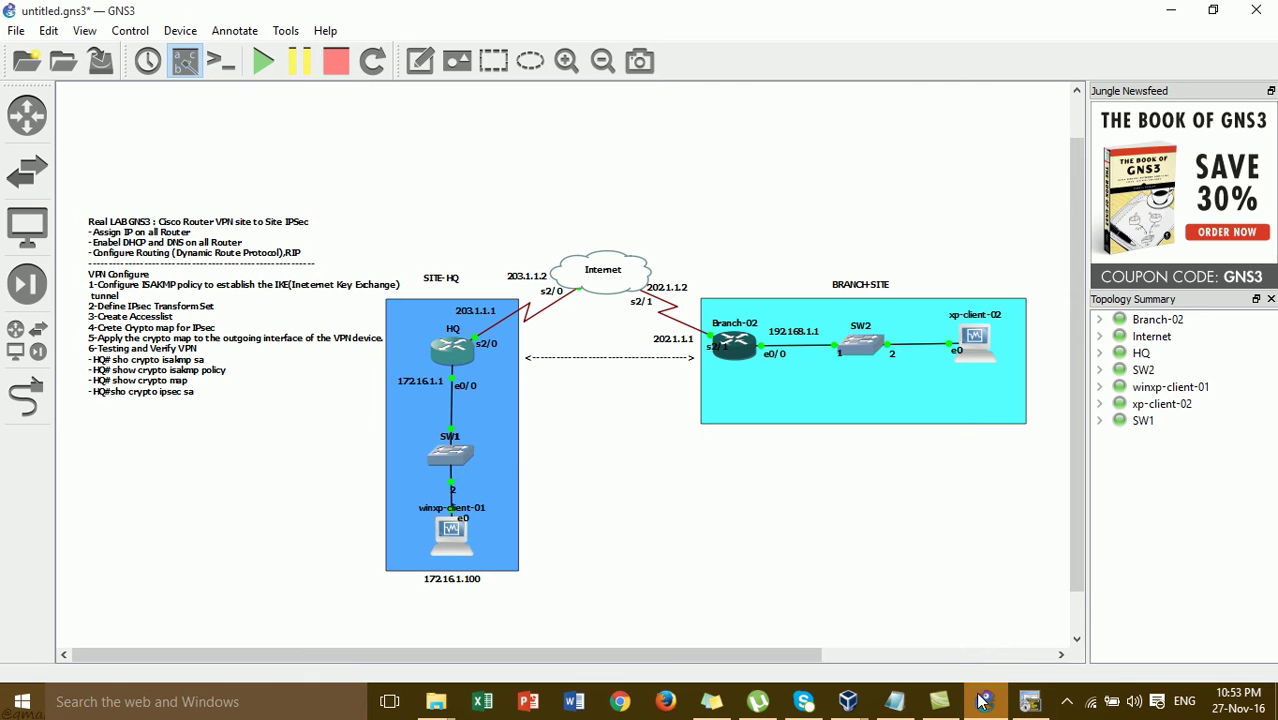
pyautogui.moveTo(625, 604); pyautogui.dragTo(400, 389)
pyautogui.moveTo(809, 193); pyautogui.dragTo(1141, 537)
pyautogui.moveTo(677, 617); pyautogui.dragTo(349, 408)
pyautogui.moveTo(810, 228); pyautogui.dragTo(1068, 517)
pyautogui.click(669, 610)
pyautogui.moveTo(671, 610); pyautogui.dragTo(446, 516)
pyautogui.moveTo(789, 210); pyautogui.dragTo(1116, 578)
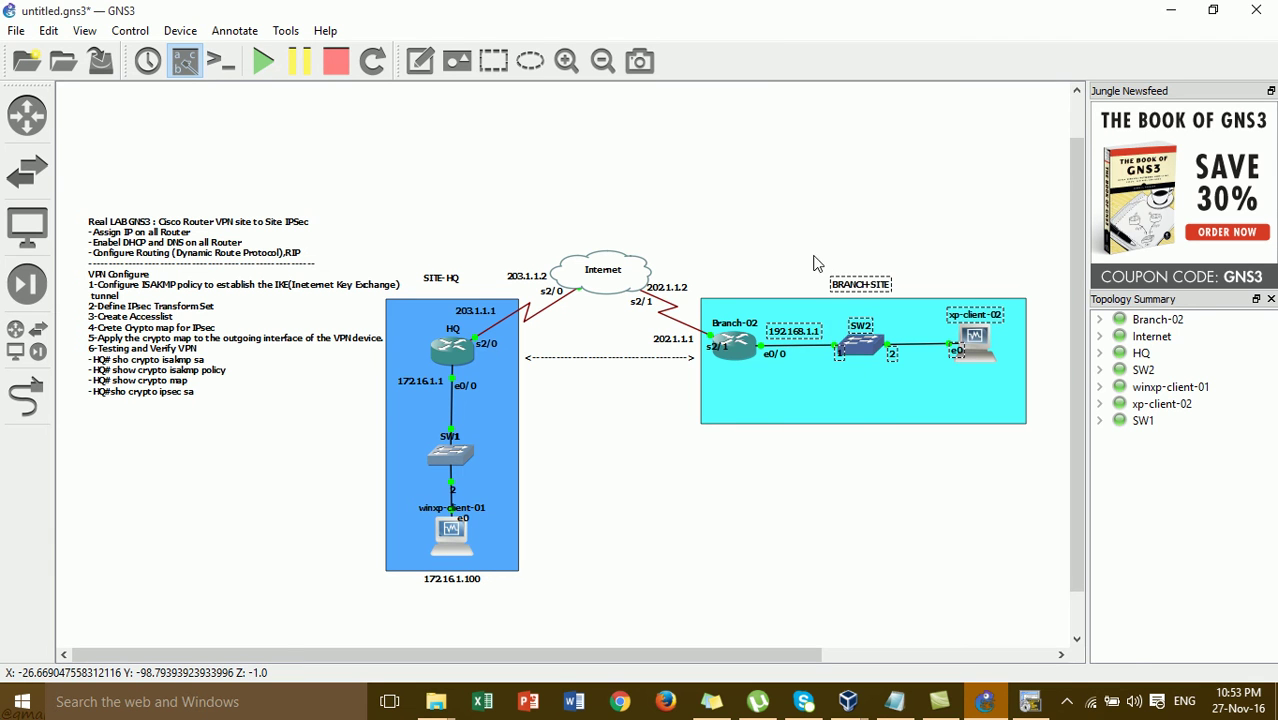
pyautogui.click(1029, 701)
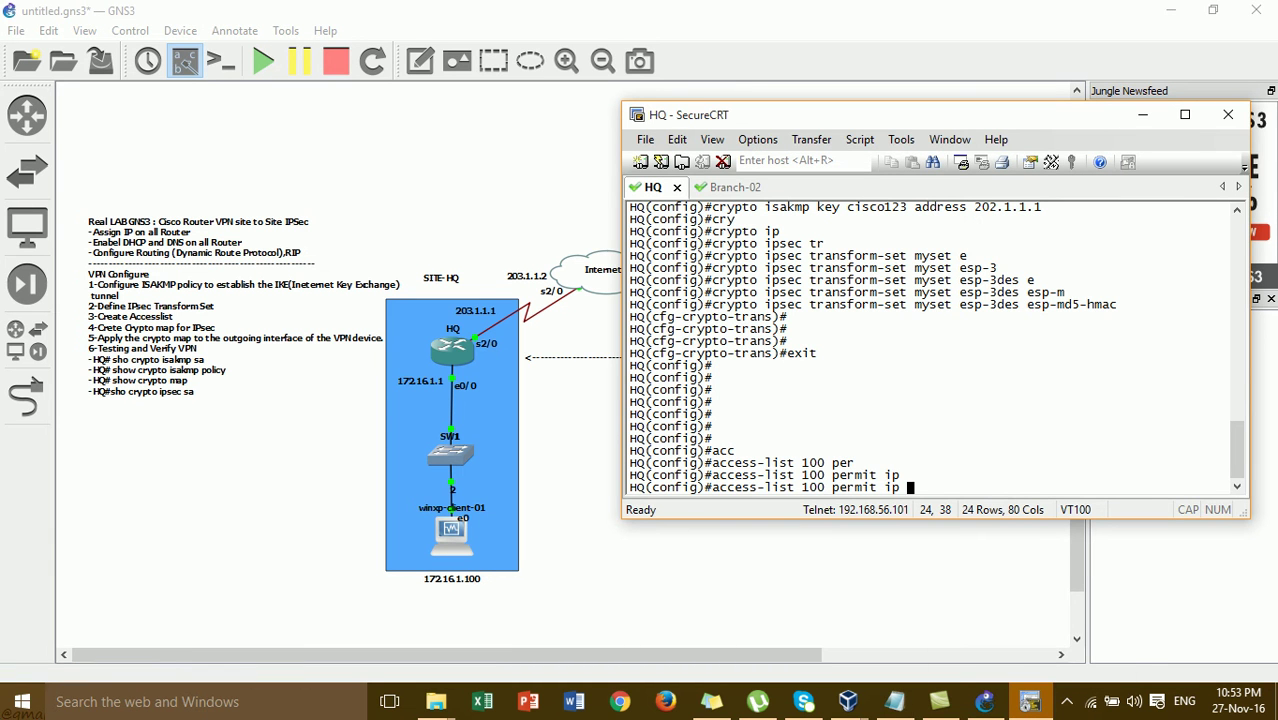
# Complete the access-list 100 permit ip entry on HQ with source 172.16.1.0 0.0.0.255 and destination 192.168.1.0 0.0.0.255, and submit it
pyautogui.write('172.16.1.0 0.0.0.255')
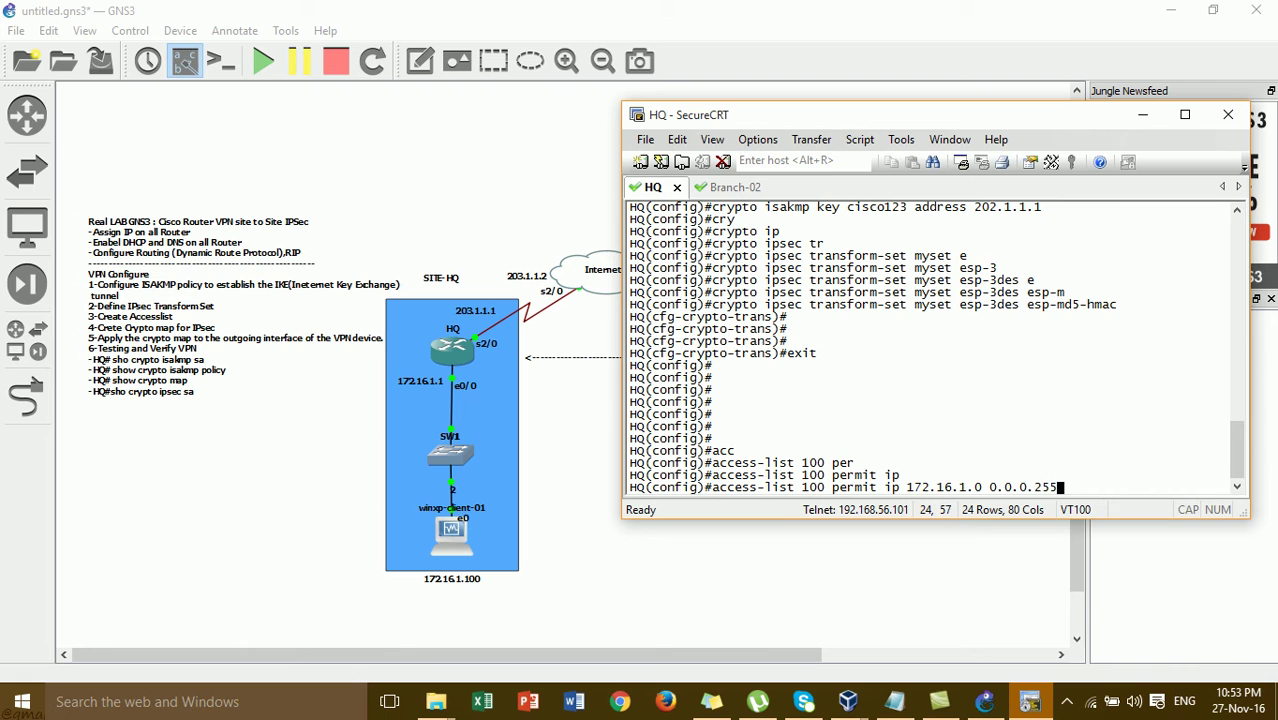
pyautogui.write(' 192.168.1.0 0.0.0.255')
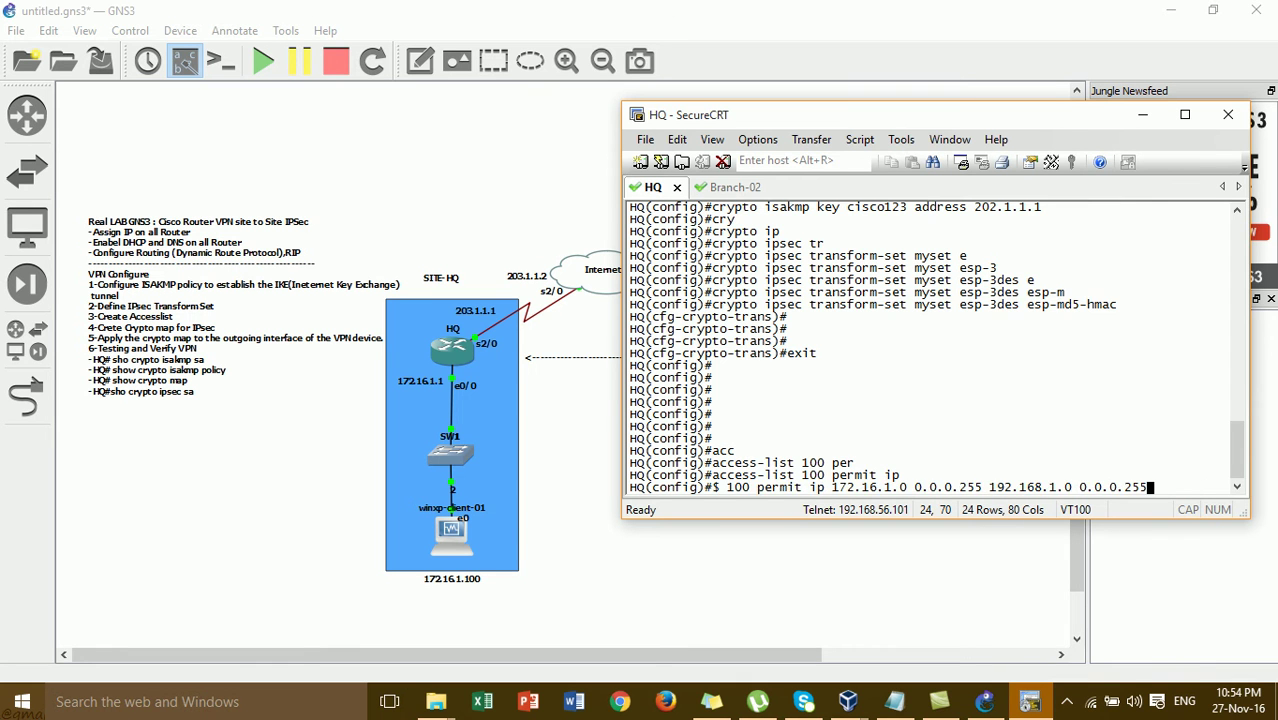
pyautogui.press('Return')
pyautogui.press('Return')
pyautogui.press('Return')
pyautogui.press('Return')
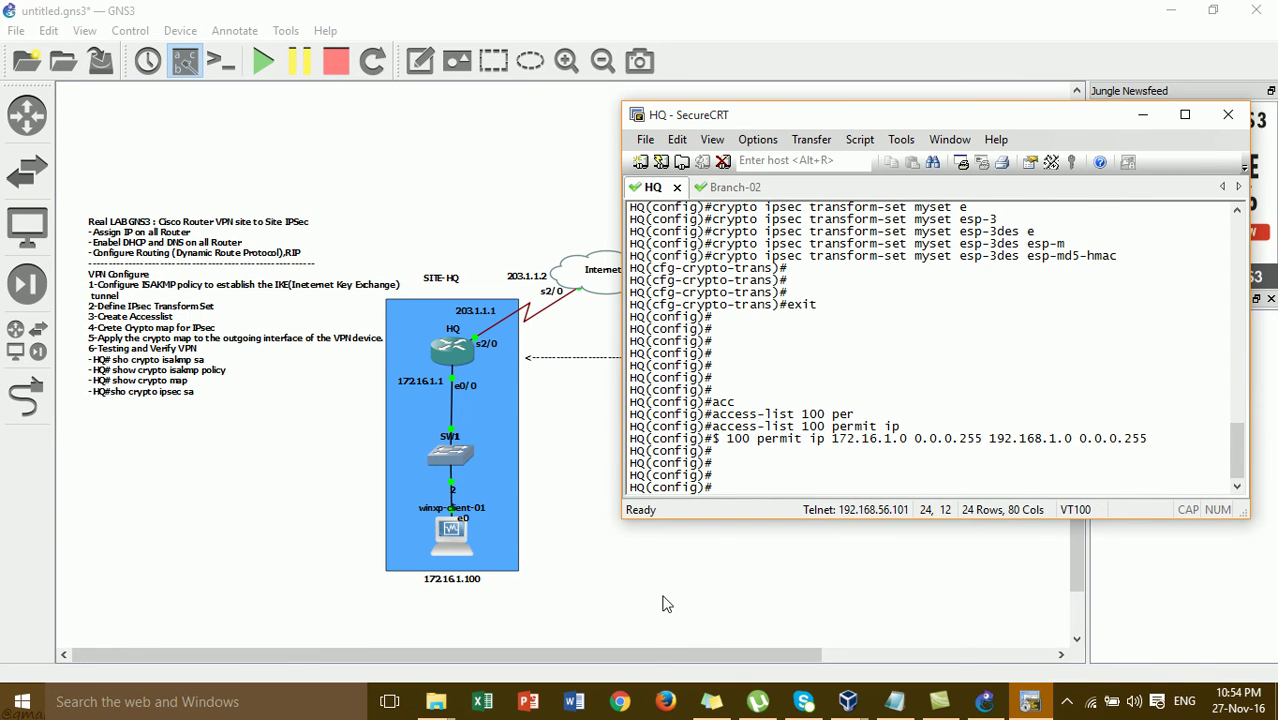
# Consult the crypto map section of the Notepad notes and create crypto map mymap 20 ipsec-isakmp on HQ
pyautogui.click(893, 701)
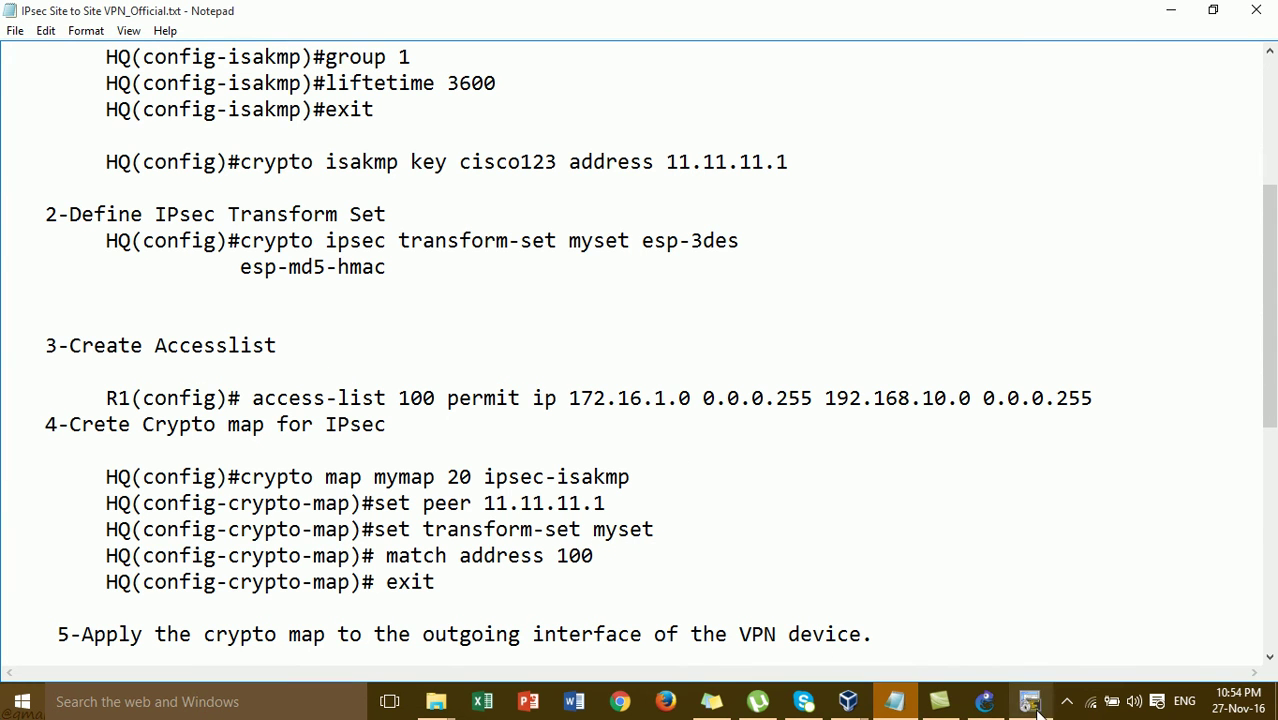
pyautogui.click(1010, 657)
pyautogui.write('cry')
pyautogui.press('Tab')
pyautogui.write('ma')
pyautogui.press('Tab')
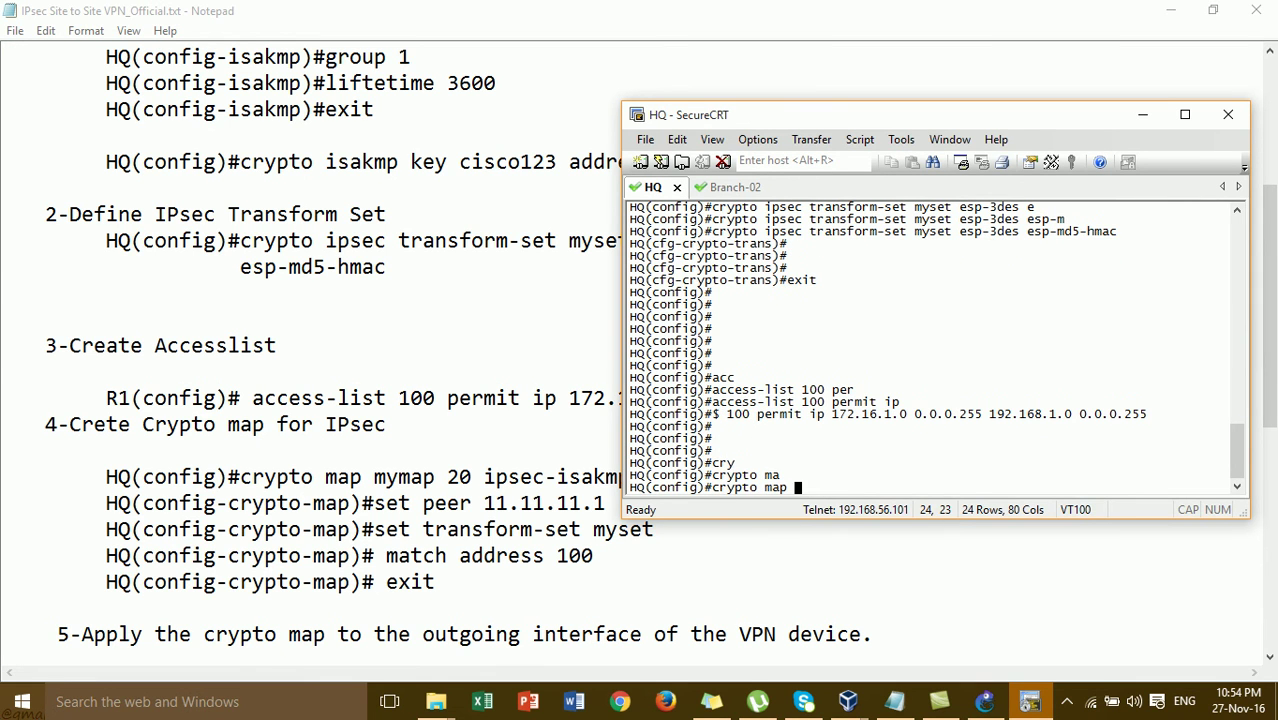
pyautogui.write('mymap 20 ip')
pyautogui.press('Tab')
pyautogui.write('is')
pyautogui.press('Tab')
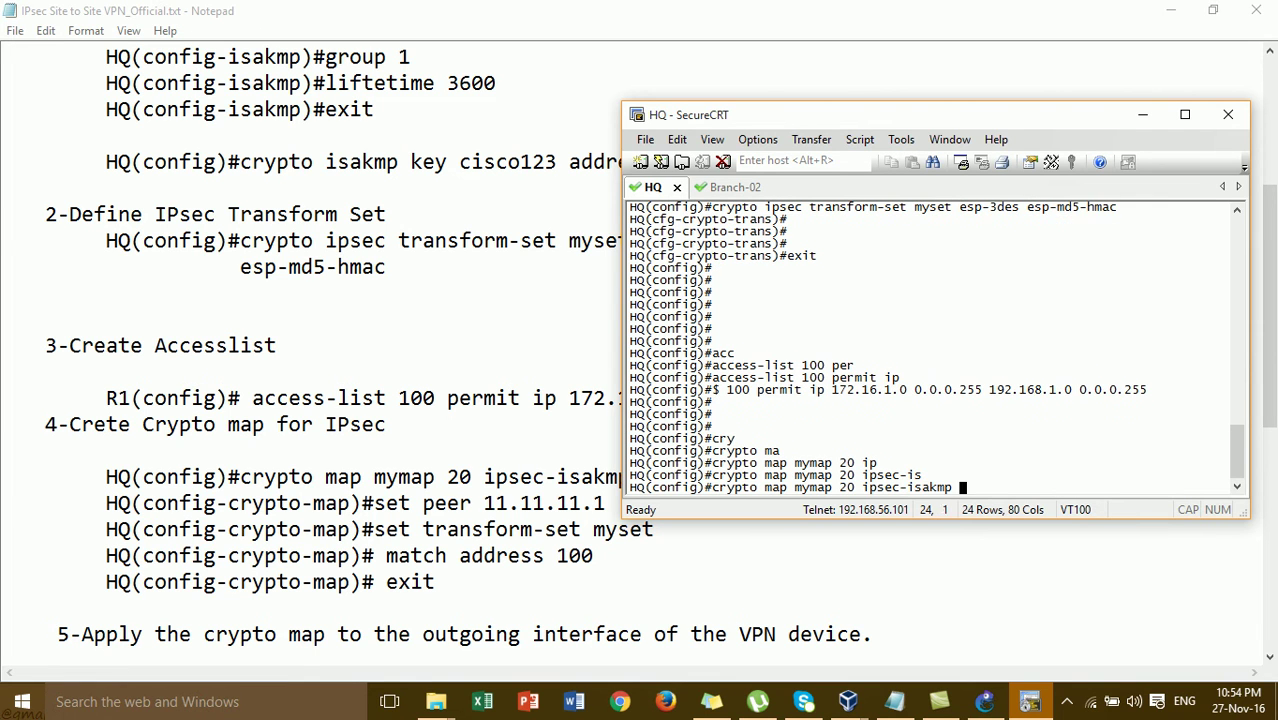
pyautogui.press('Return')
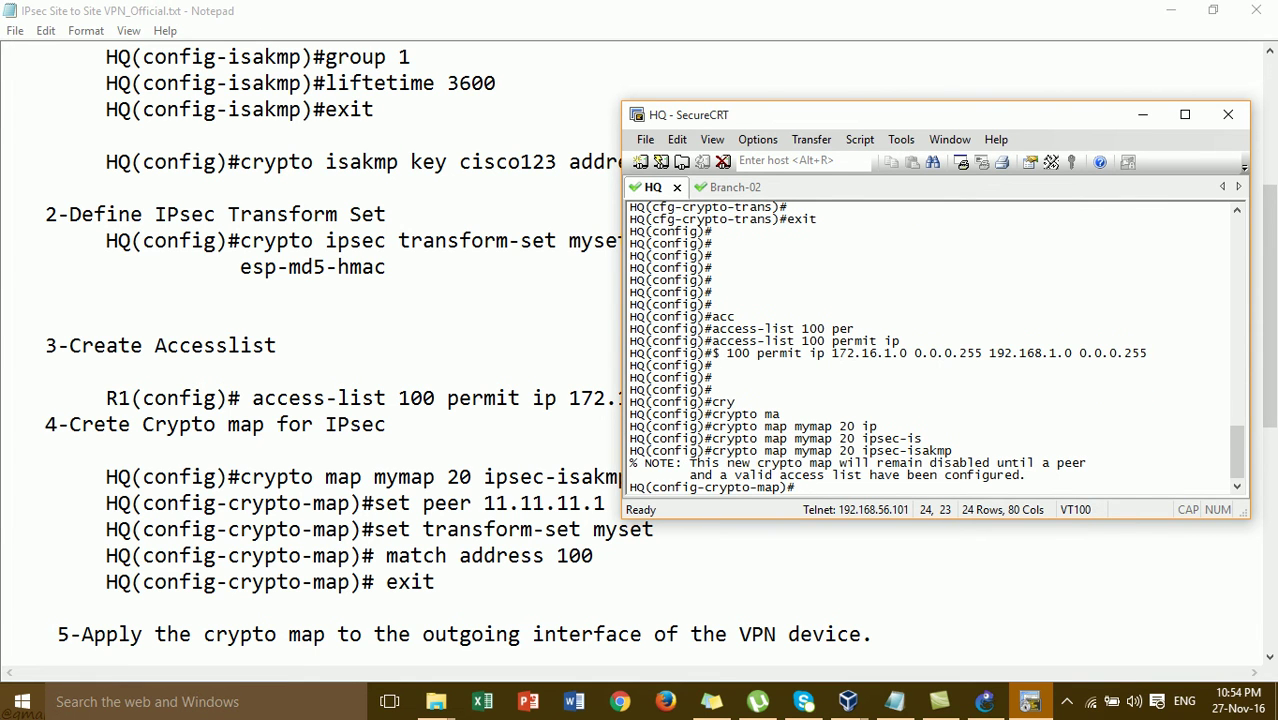
pyautogui.press('Return')
pyautogui.press('Return')
pyautogui.press('Return')
pyautogui.press('Return')
pyautogui.press('Return')
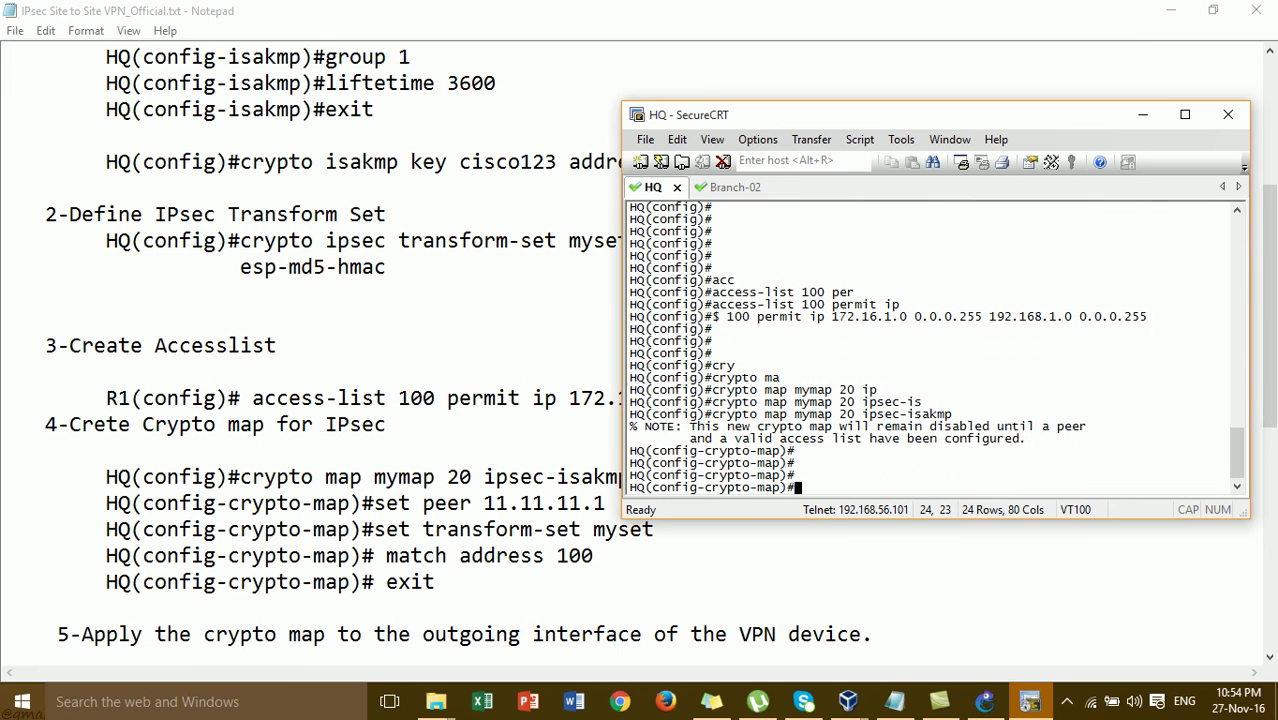
# Set the crypto map's peer to Branch-02's serial address 202.1.1.1, checking the address in the GNS3 topology
pyautogui.write('see')
pyautogui.press('Tab')
pyautogui.press('BackSpace')
pyautogui.write('t')
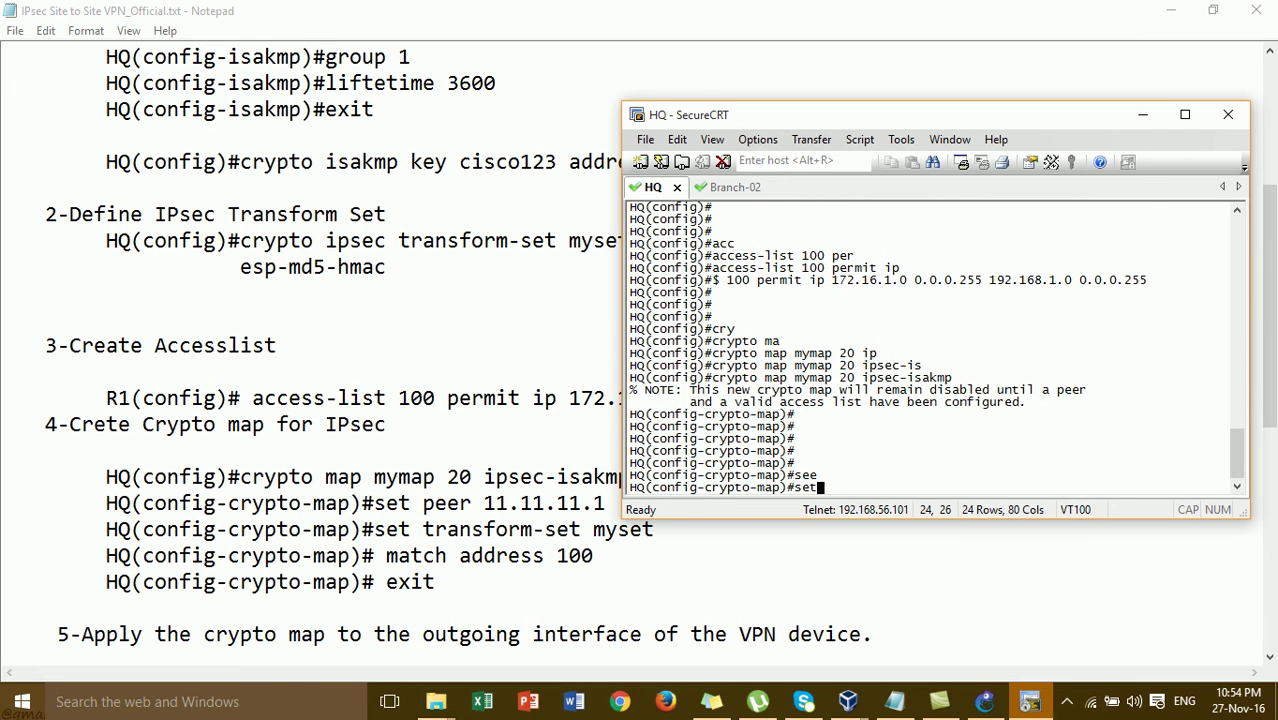
pyautogui.press('Tab')
pyautogui.write('pe')
pyautogui.press('Tab')
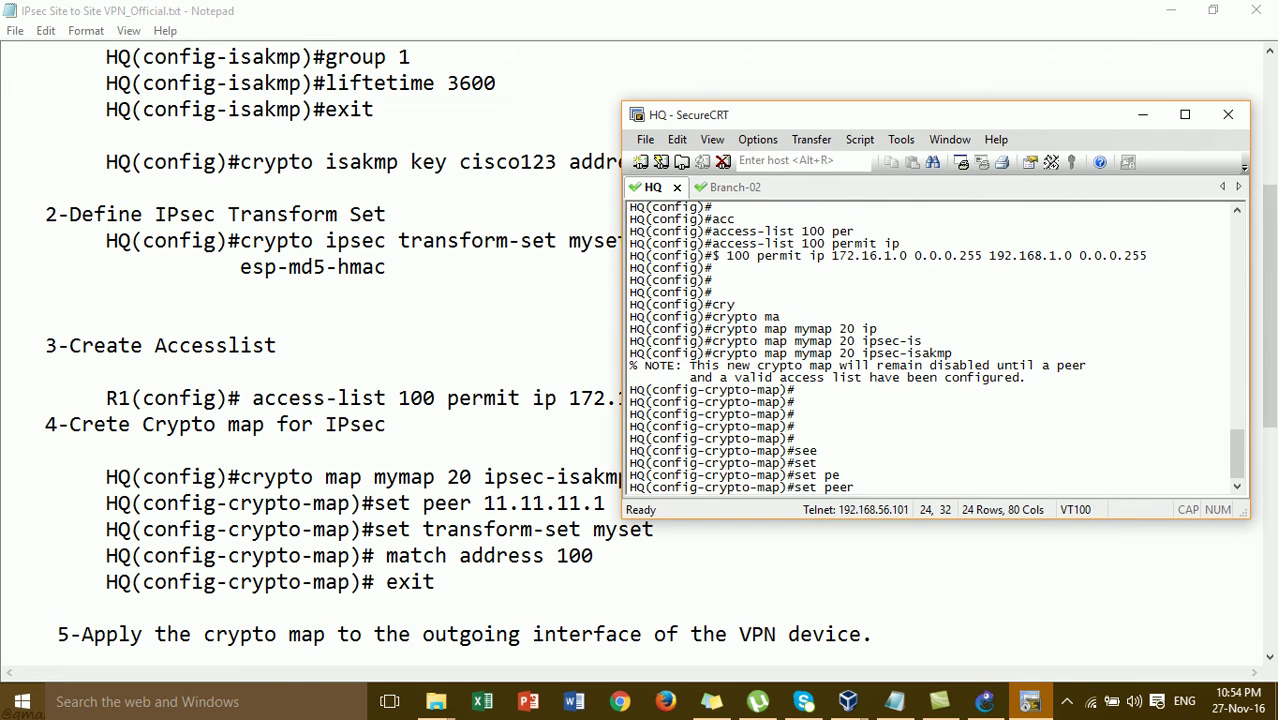
pyautogui.click(985, 701)
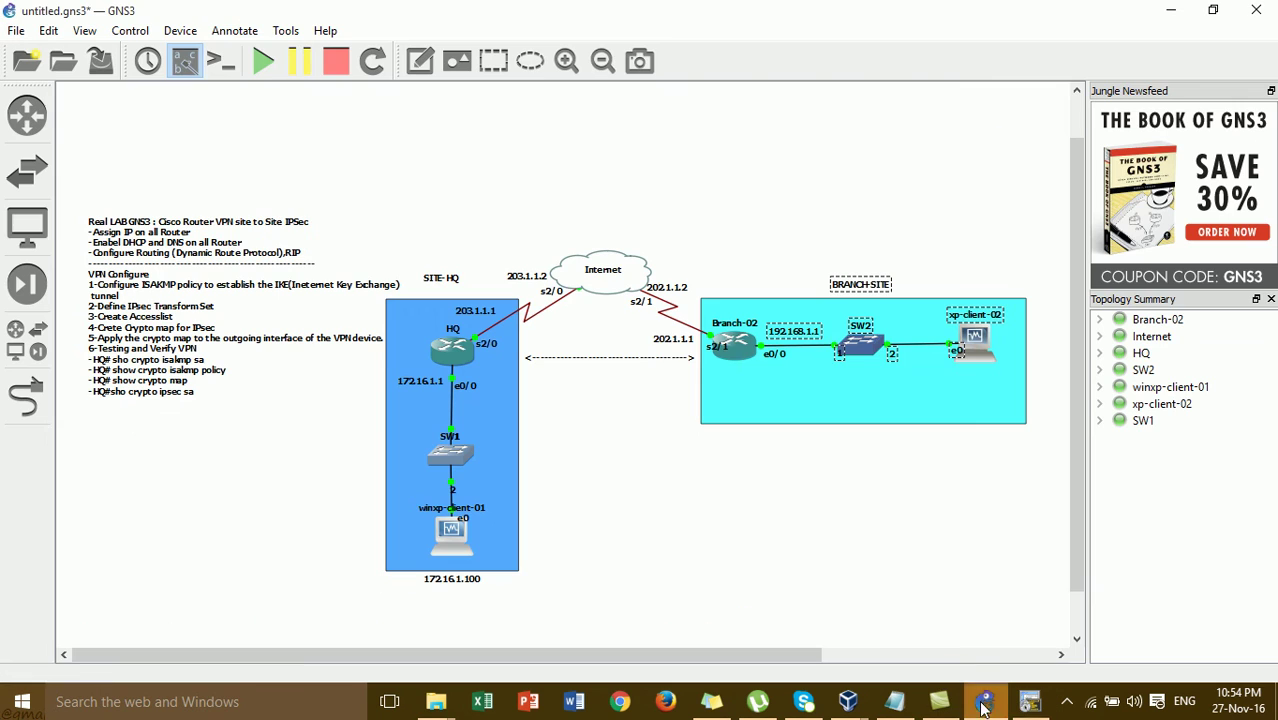
pyautogui.click(655, 343)
pyautogui.click(668, 339)
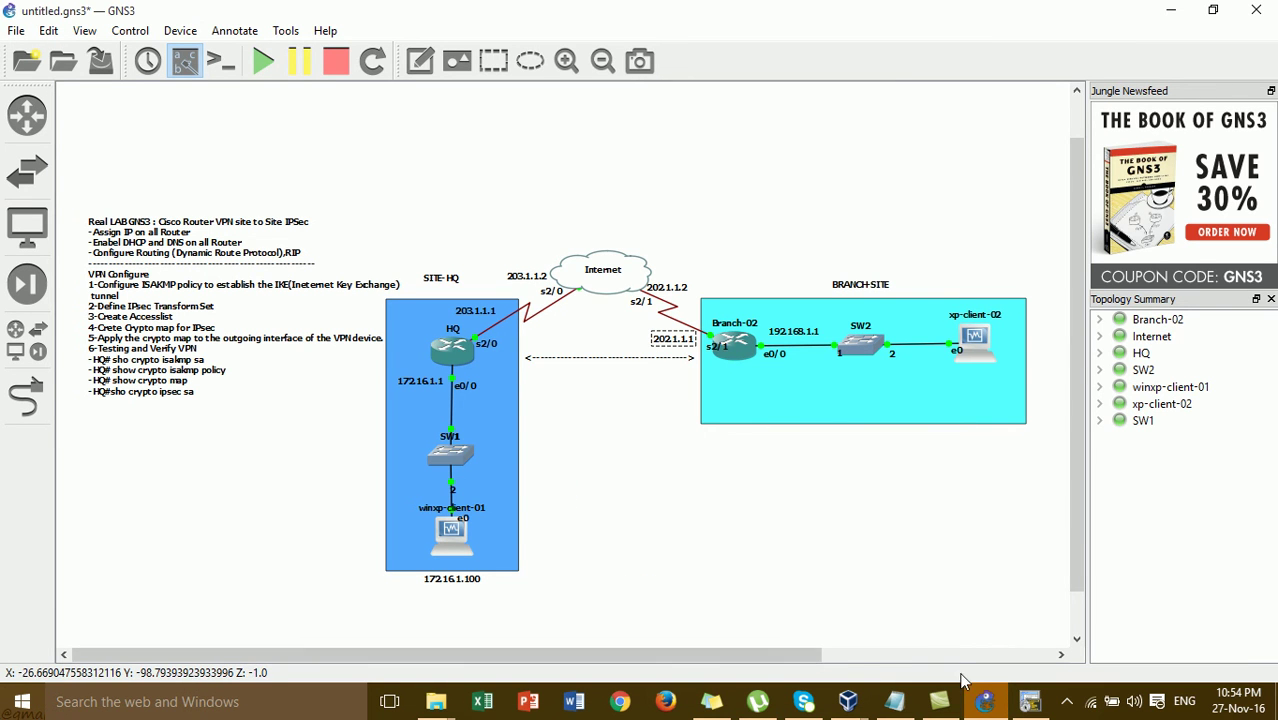
pyautogui.click(894, 701)
pyautogui.click(1030, 701)
pyautogui.write('202.1.1.1')
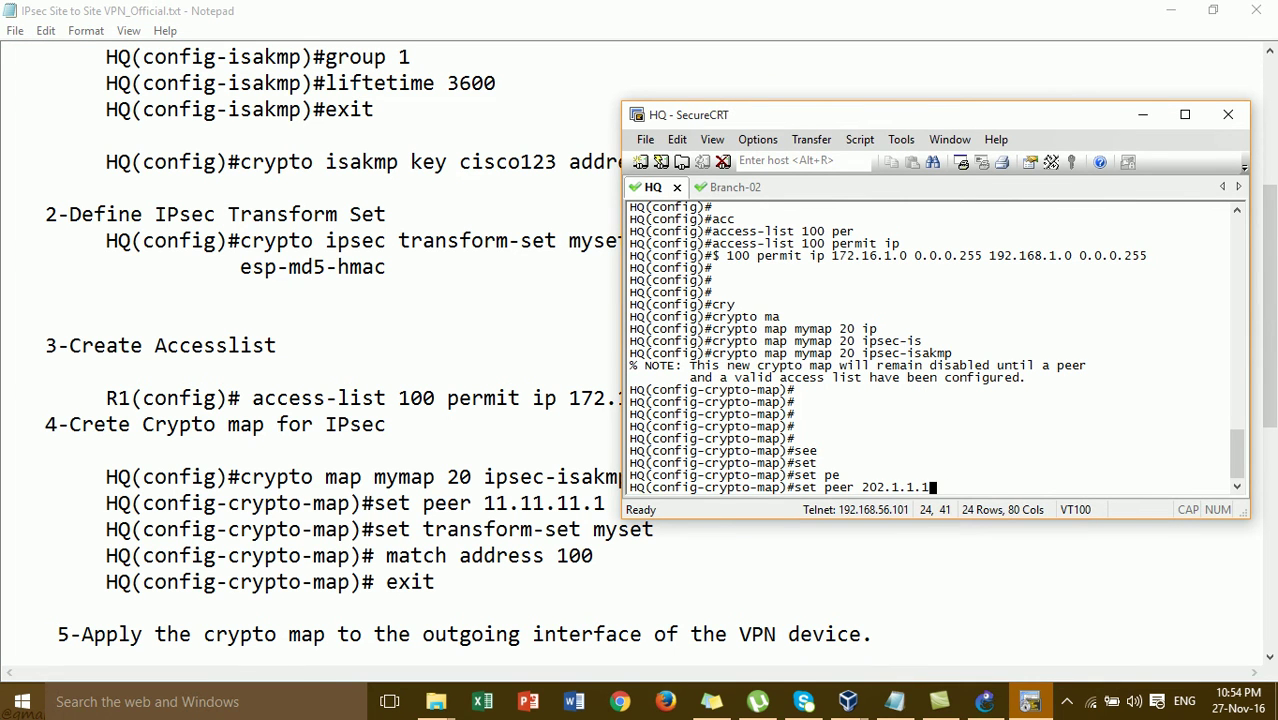
pyautogui.press('Return')
# Assign transform set myset to crypto map mymap on HQ
pyautogui.write('set')
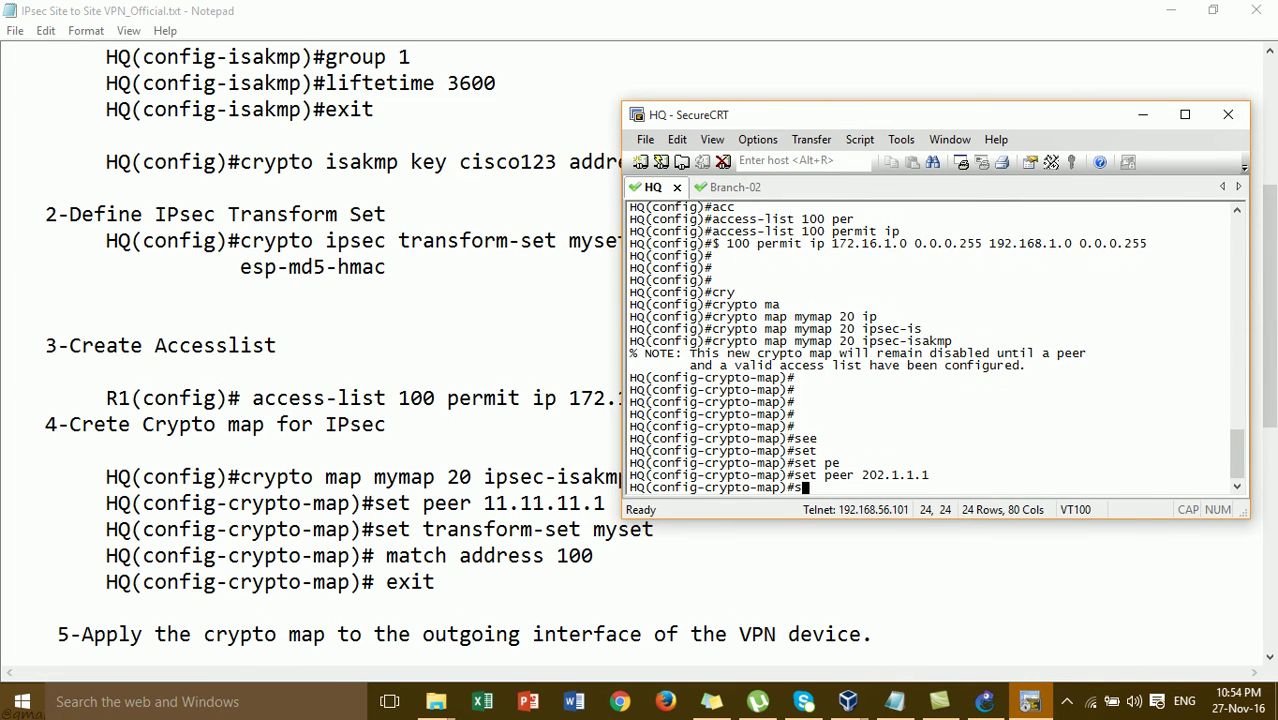
pyautogui.press('Tab')
pyautogui.write('tr')
pyautogui.press('Tab')
pyautogui.write('myset')
pyautogui.press('Return')
# Match crypto map mymap to access list 100 and exit crypto map configuration mode on HQ
pyautogui.write('mat')
pyautogui.press('Tab')
pyautogui.write('aff')
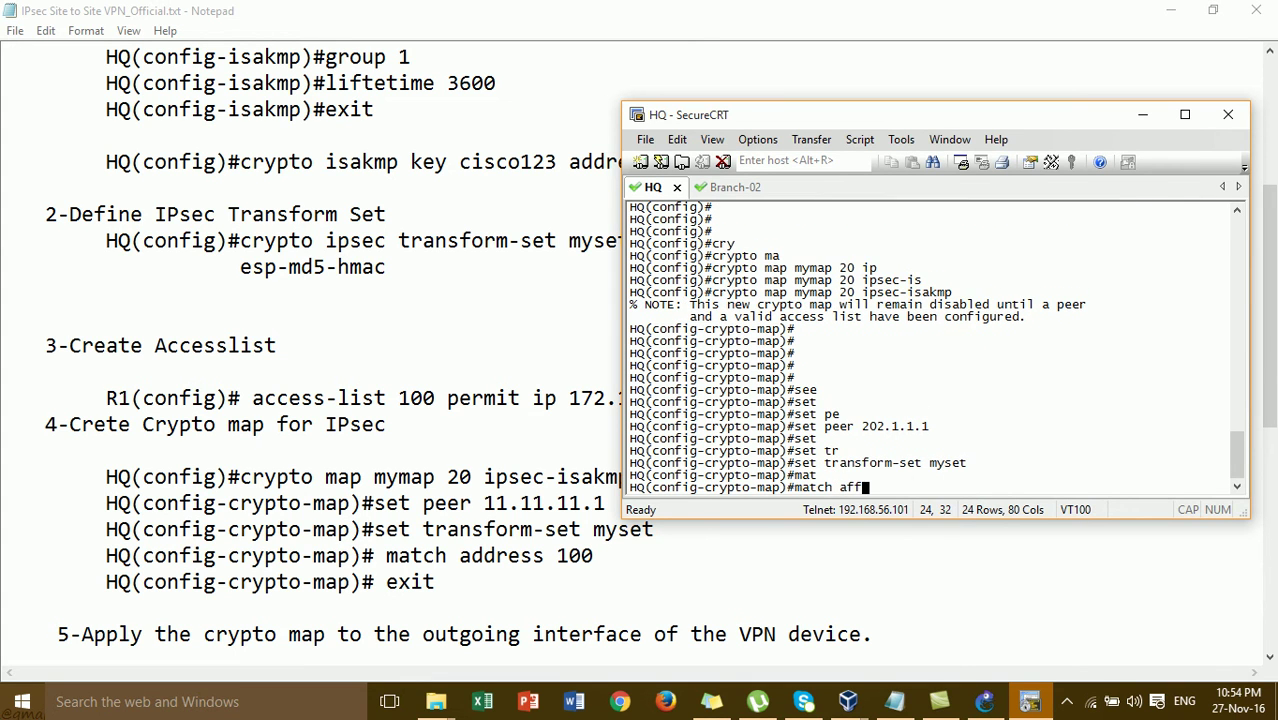
pyautogui.press('Tab')
pyautogui.press('BackSpace')
pyautogui.press('BackSpace')
pyautogui.write('d')
pyautogui.press('Tab')
pyautogui.press('Tab')
pyautogui.write('100')
pyautogui.press('Return')
pyautogui.write('exit')
pyautogui.press('Return')
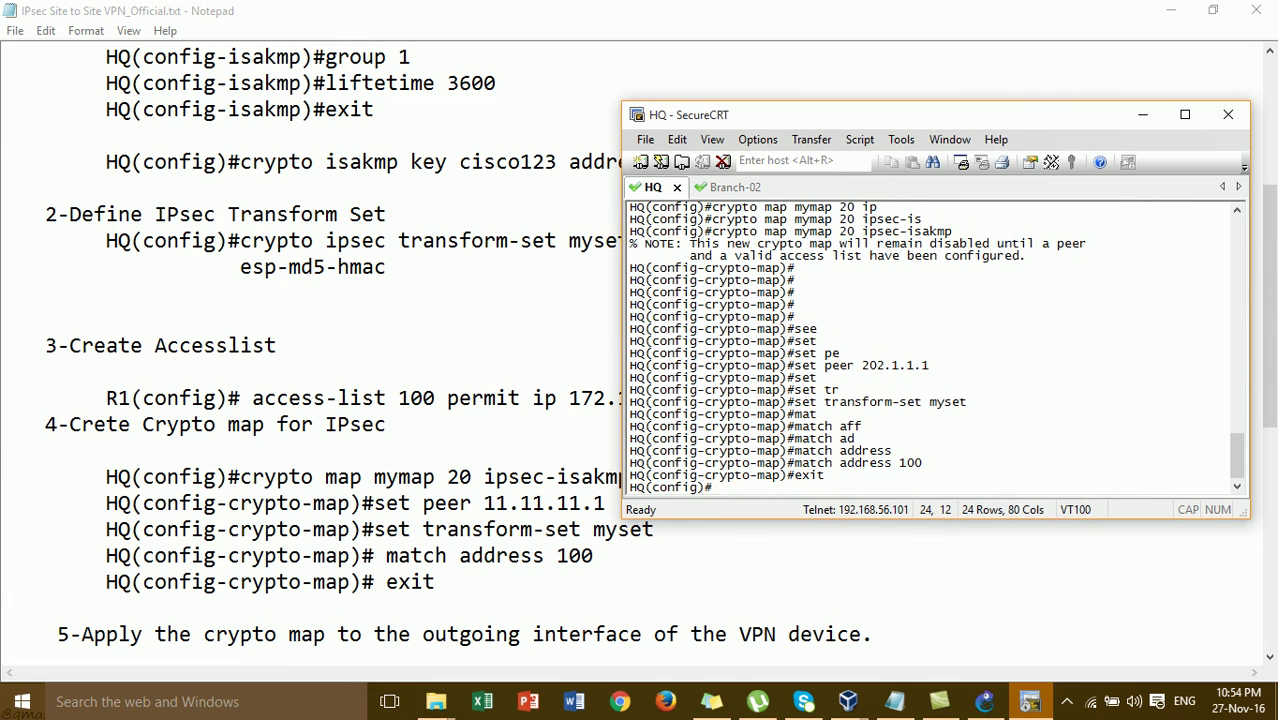
pyautogui.press('Return')
pyautogui.press('Return')
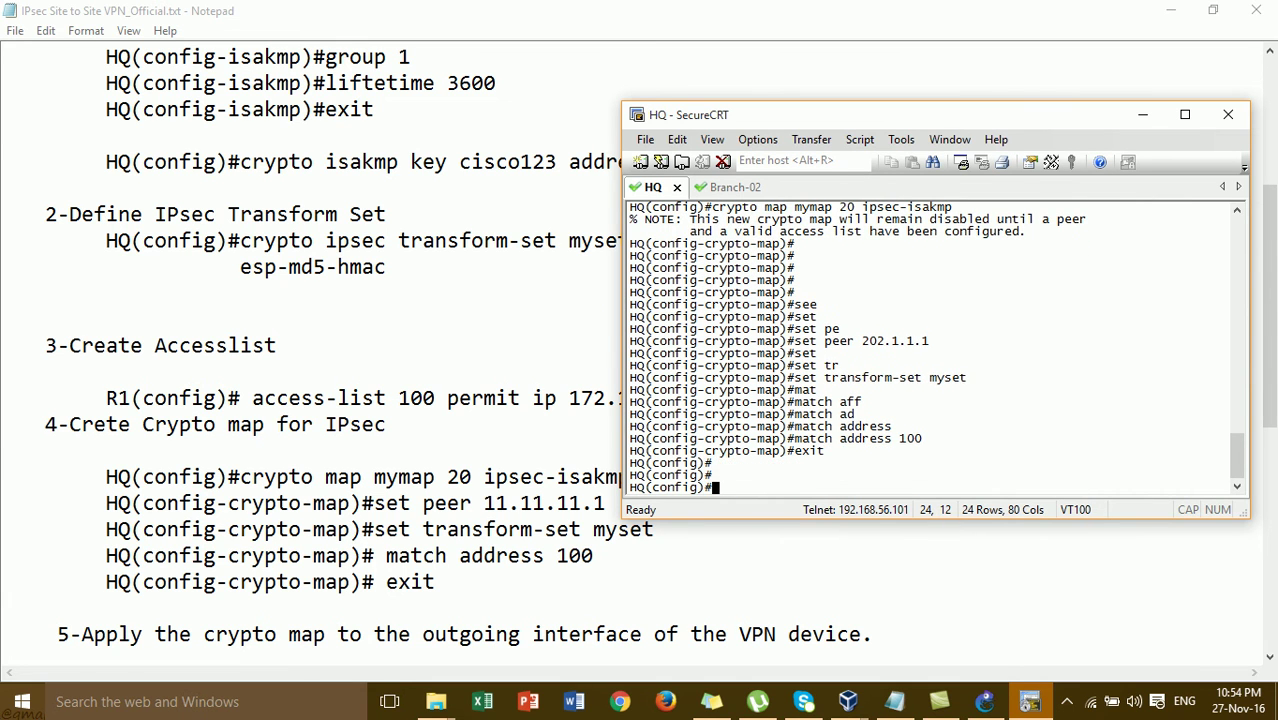
# Check the interface section of the notes and HQ's outgoing link in GNS3, and enter interface s2/0 configuration mode on HQ
pyautogui.click(1272, 360)
pyautogui.scroll(-3, 1272, 360)
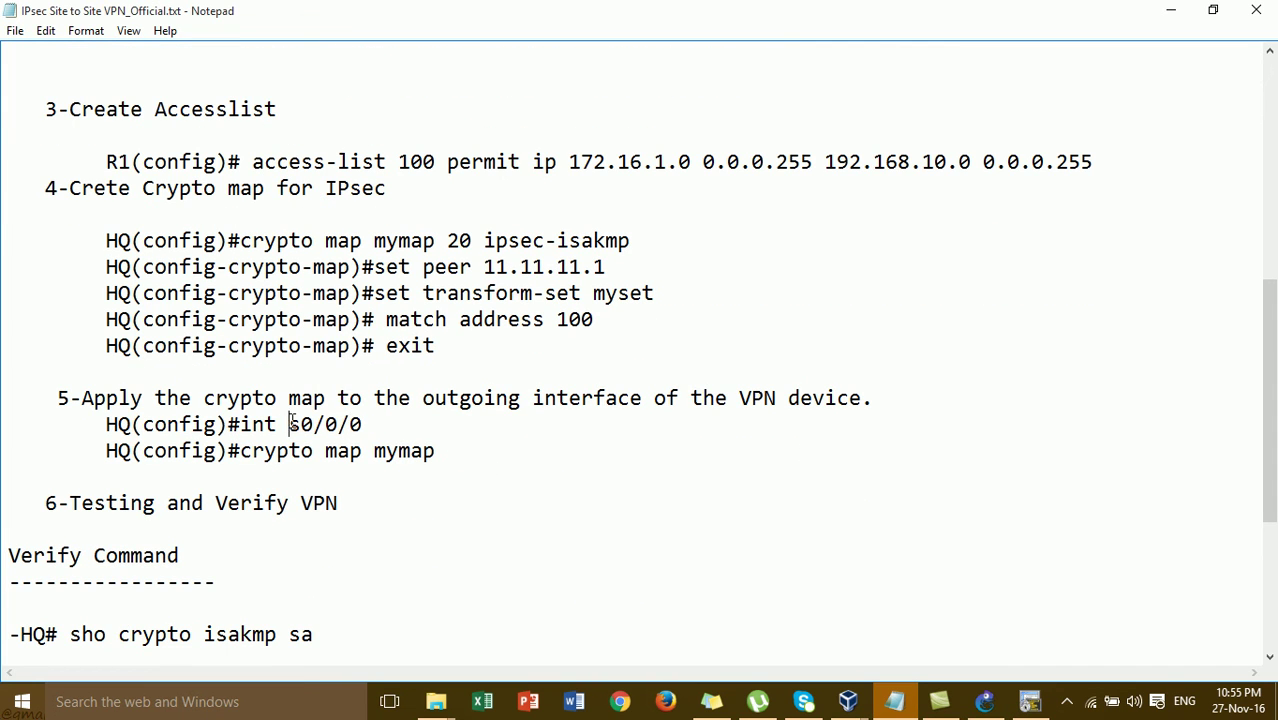
pyautogui.moveTo(289, 424); pyautogui.dragTo(395, 424)
pyautogui.moveTo(243, 450); pyautogui.dragTo(448, 450)
pyautogui.click(646, 467)
pyautogui.click(985, 701)
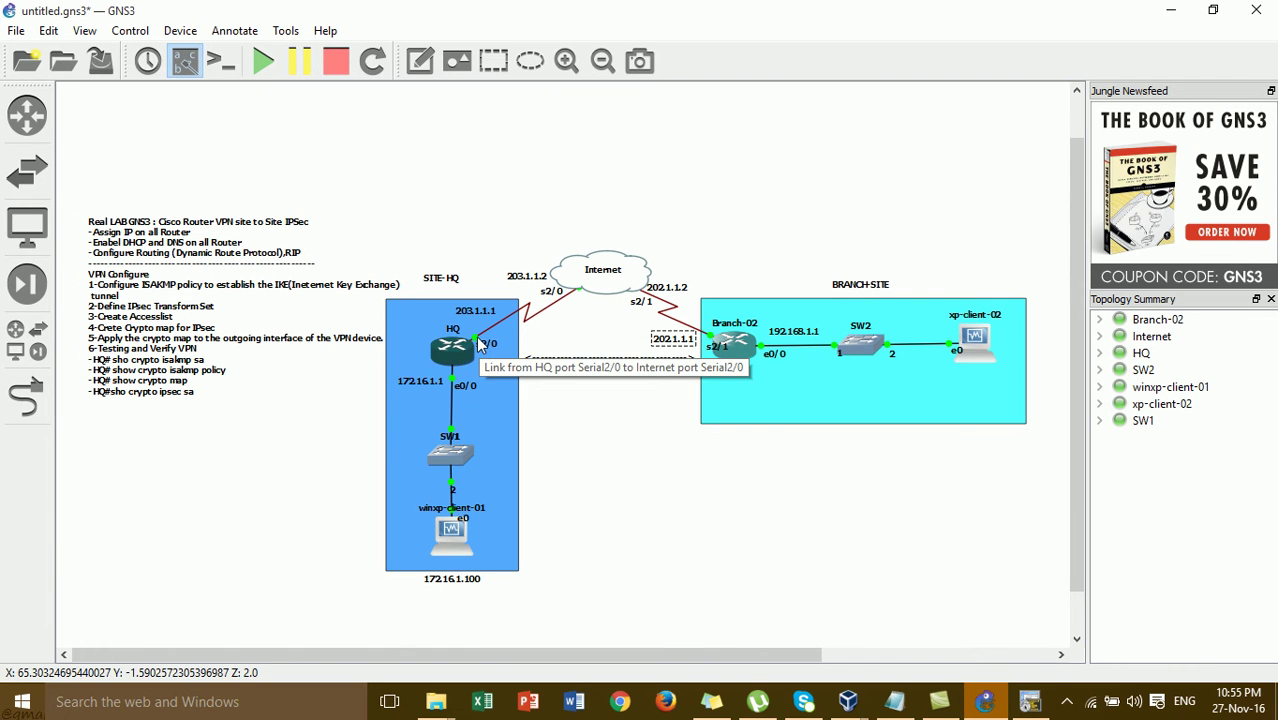
pyautogui.click(1028, 702)
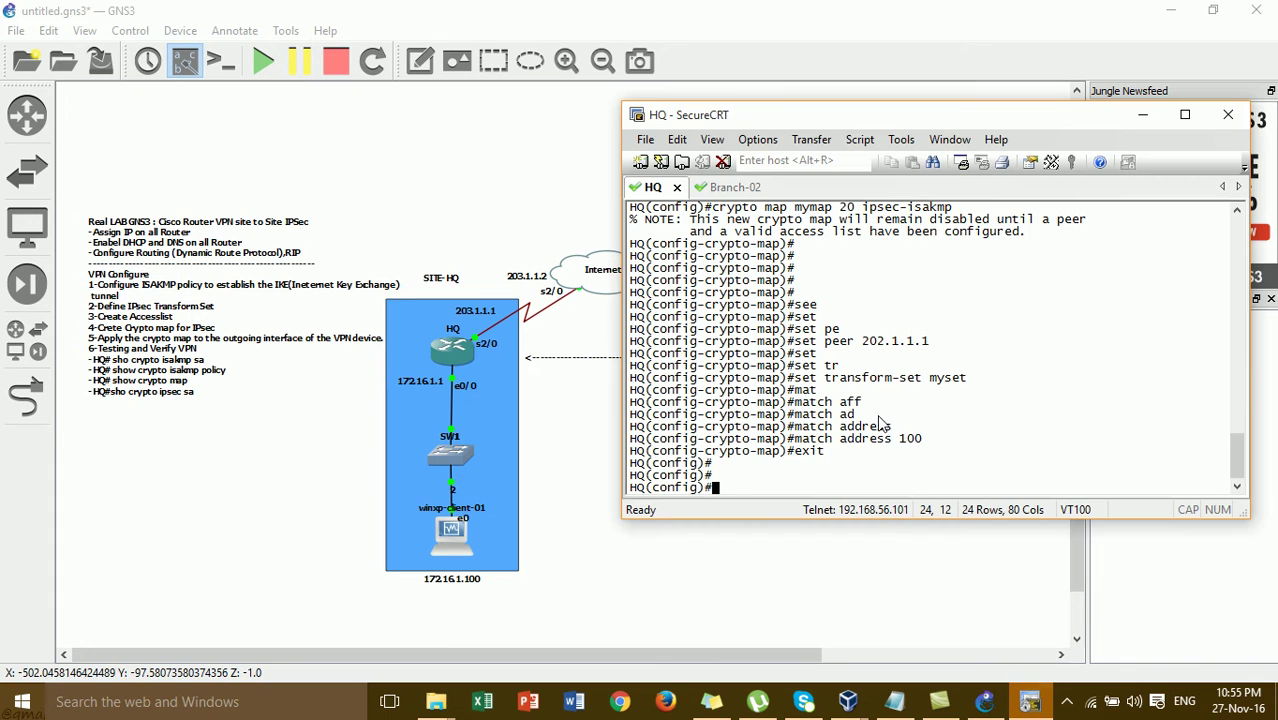
pyautogui.write('int')
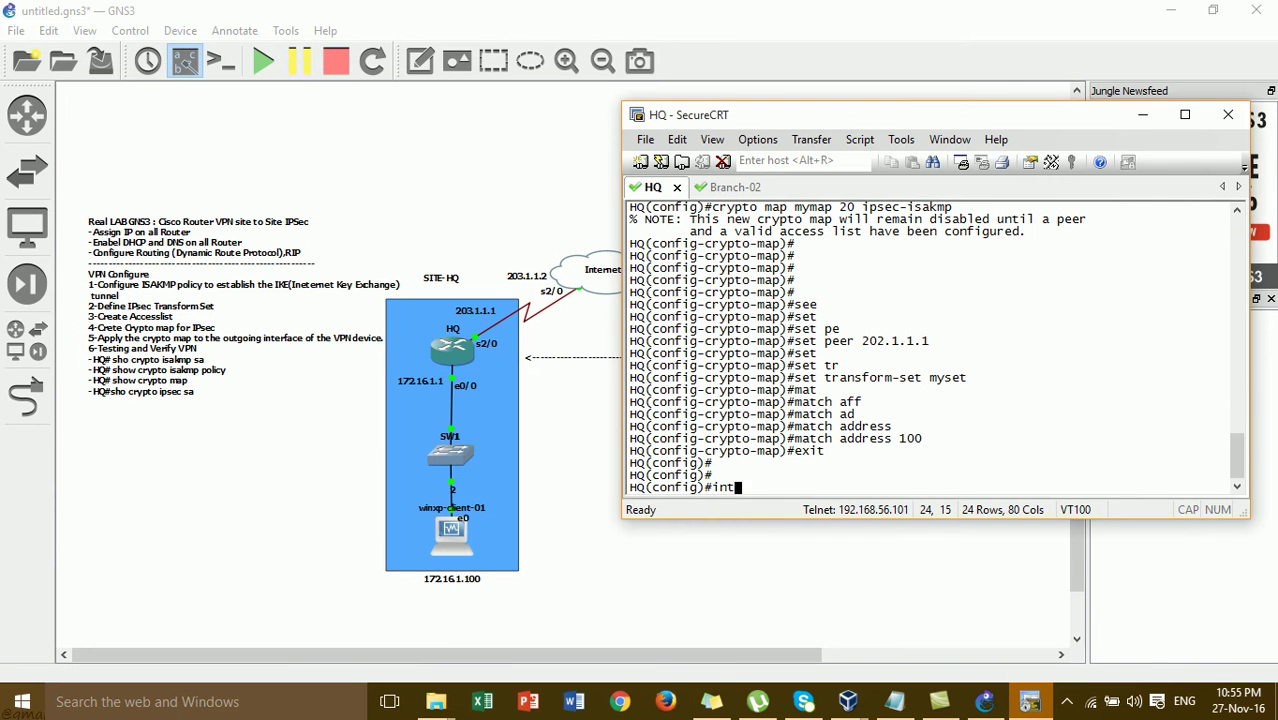
pyautogui.write(' s2/0')
pyautogui.press('Return')
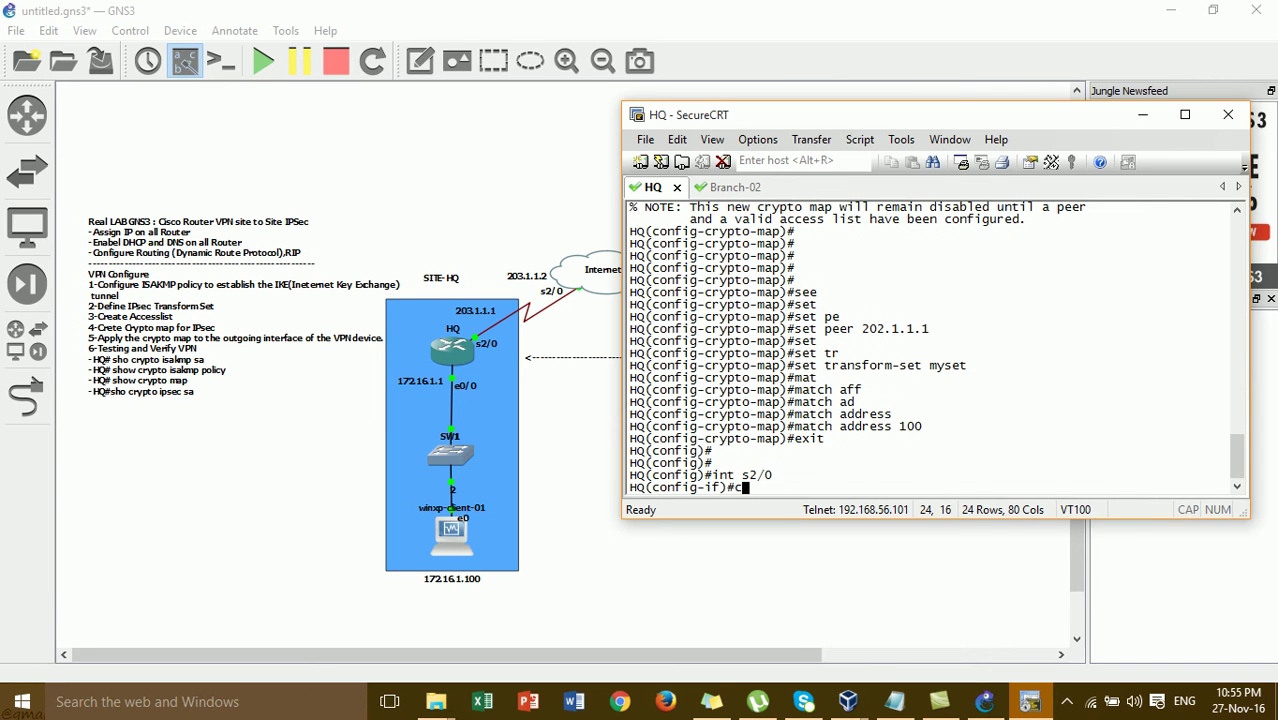
# Apply crypto map mymap to HQ's s2/0 interface, bringing up the winxp-client-01 ping window behind the console before submitting
pyautogui.write('r')
pyautogui.press('Tab')
pyautogui.write('y')
pyautogui.press('Tab')
pyautogui.write('m')
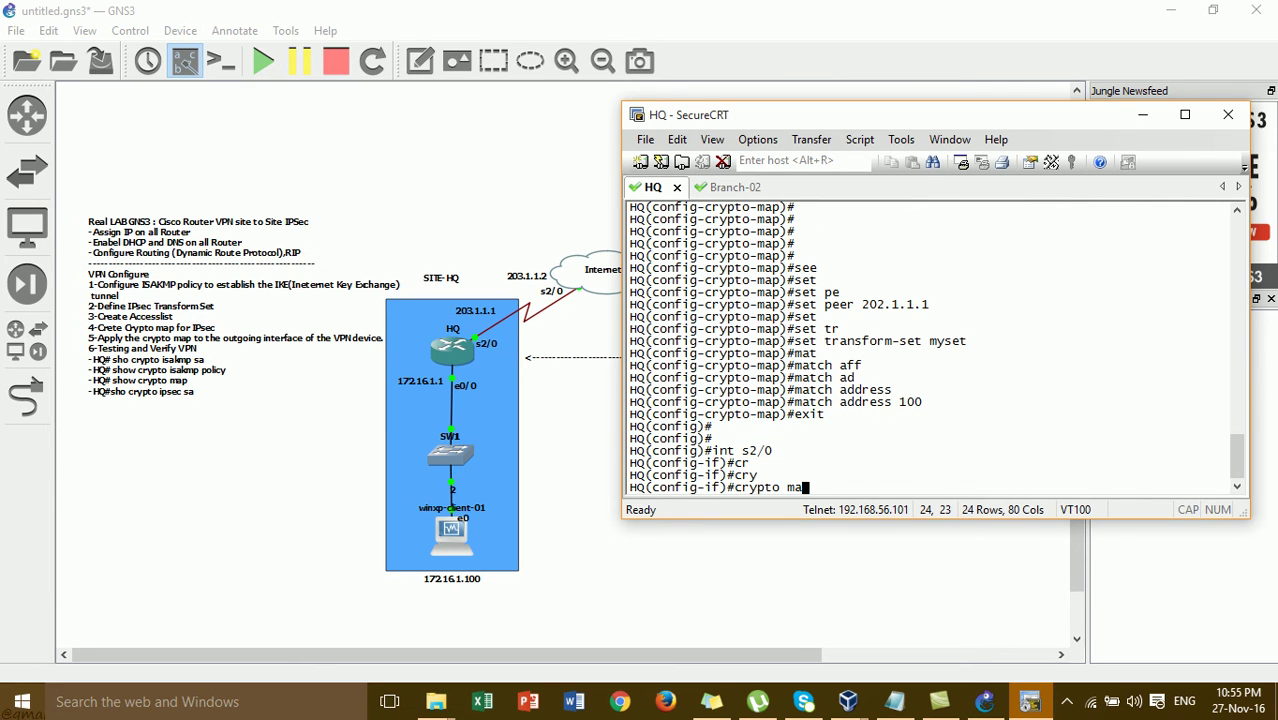
pyautogui.write('a')
pyautogui.press('Tab')
pyautogui.write('mymap')
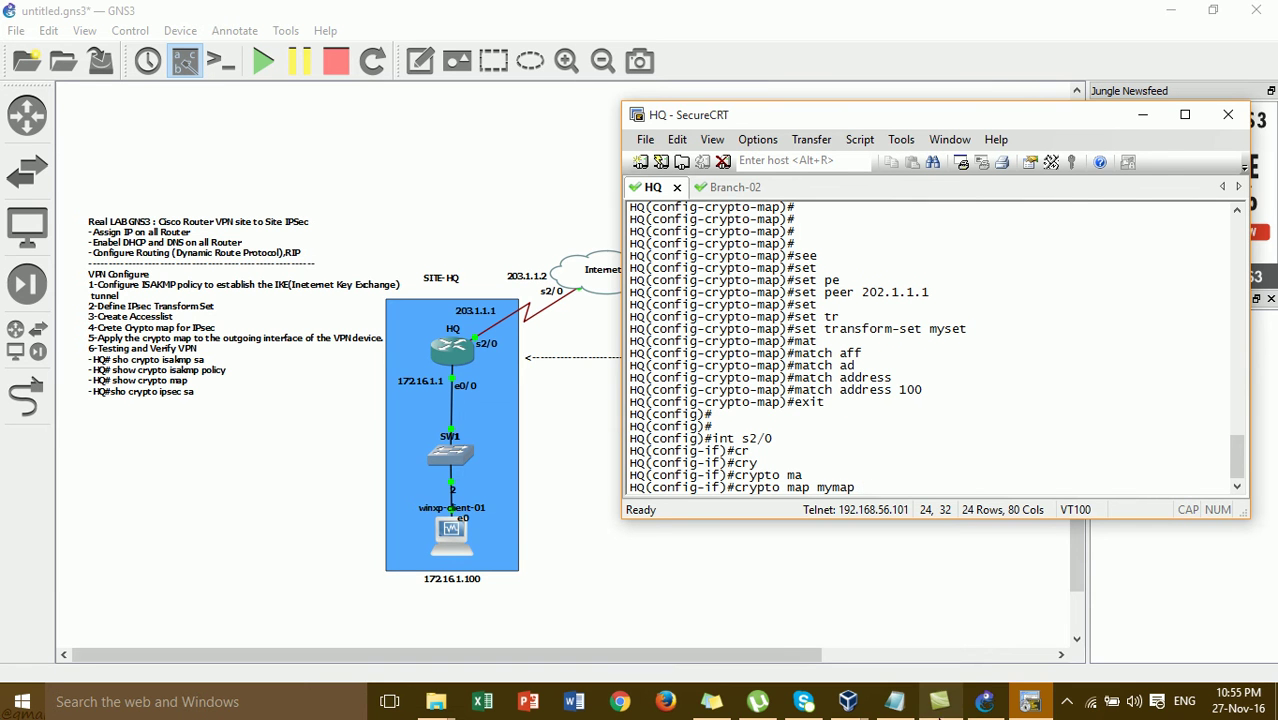
pyautogui.click(851, 703)
pyautogui.click(948, 622)
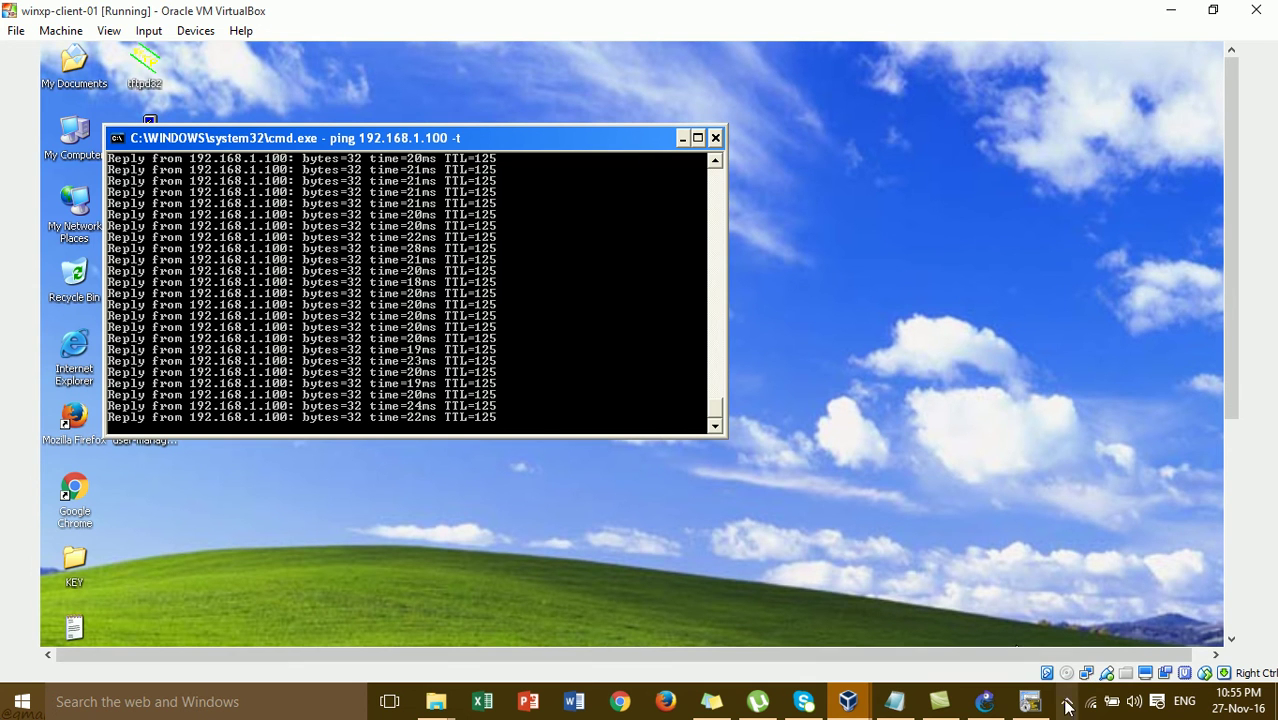
pyautogui.click(1030, 701)
pyautogui.press('Return')
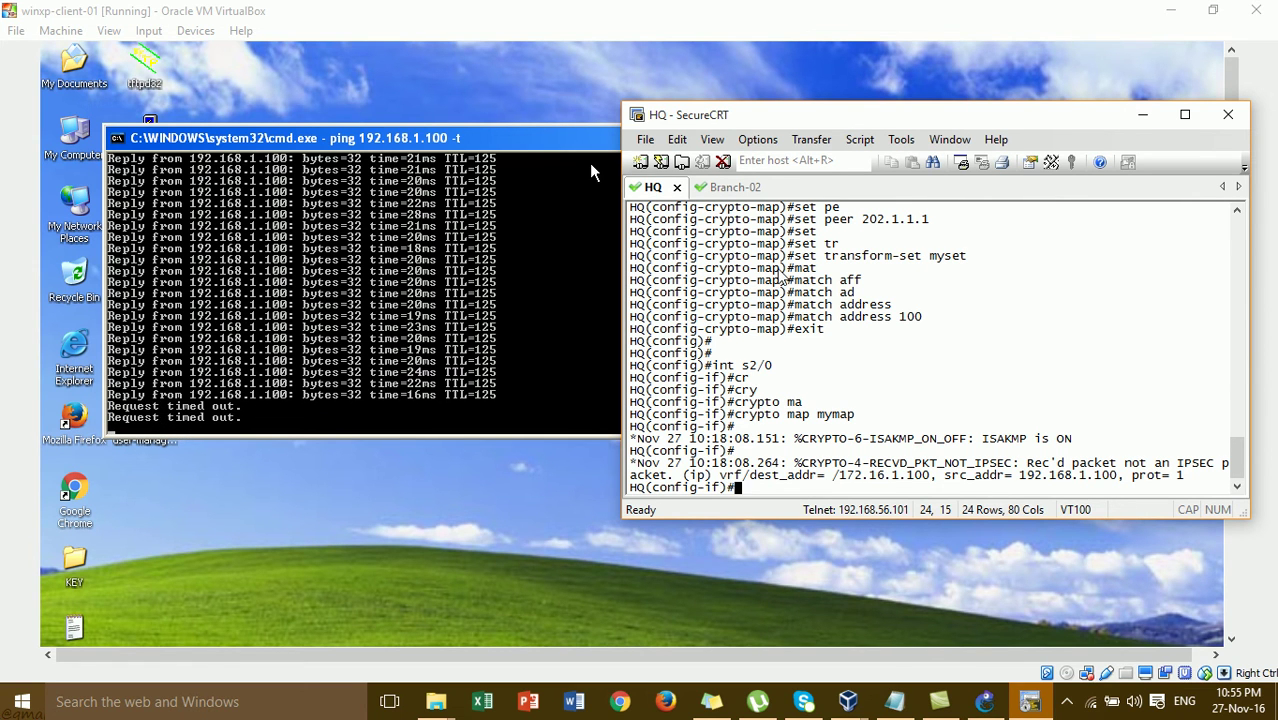
# Minimize the winxp-client-01 virtual machine and bring up a prompt in the Branch-02 console session
pyautogui.click(1168, 16)
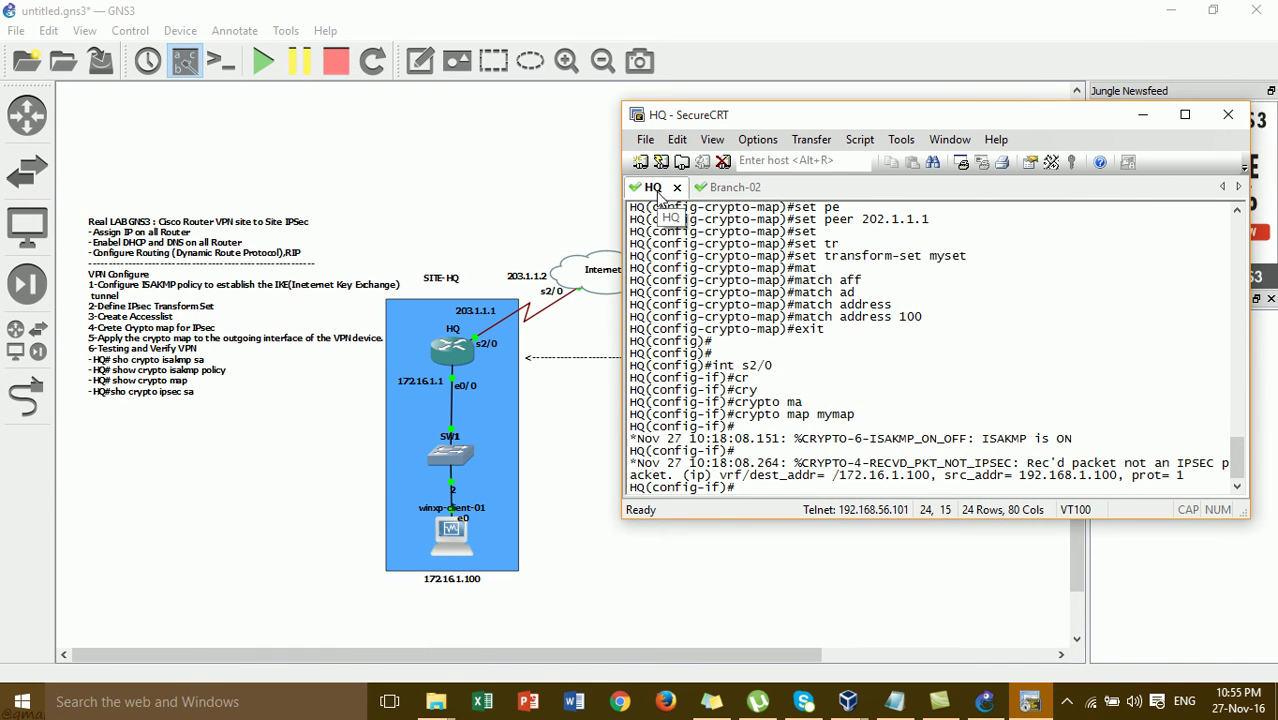
pyautogui.click(735, 188)
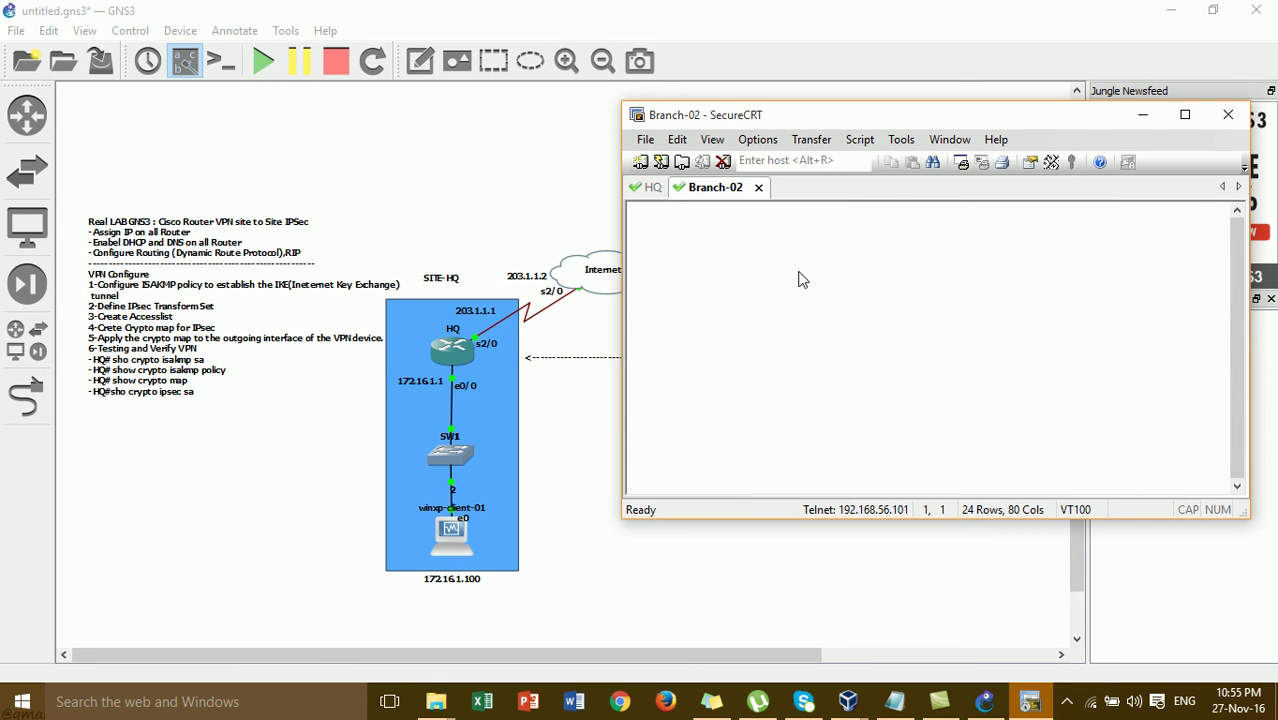
pyautogui.press('Return')
pyautogui.press('Return')
pyautogui.press('Return')
pyautogui.press('Return')
pyautogui.press('Return')
pyautogui.press('Return')
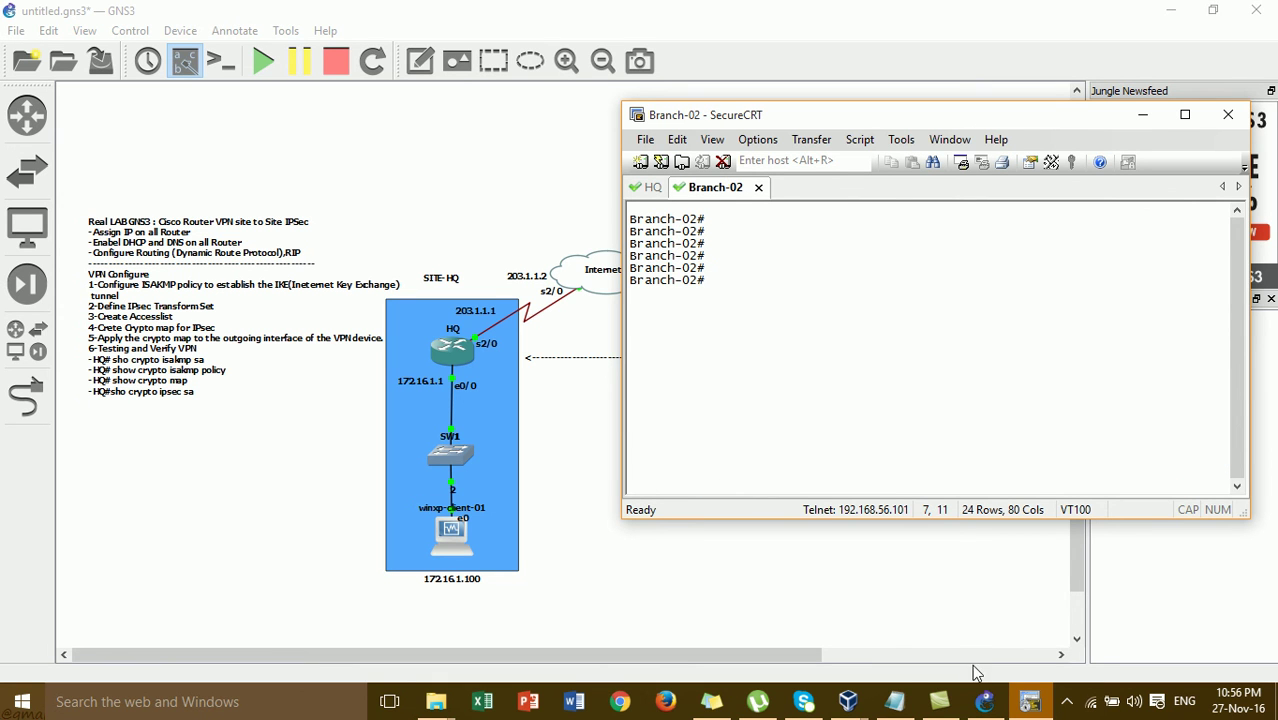
# Bring up the ISAKMP policy section at the start of the Notepad notes and move the Branch-02 console clear of it
pyautogui.click(895, 705)
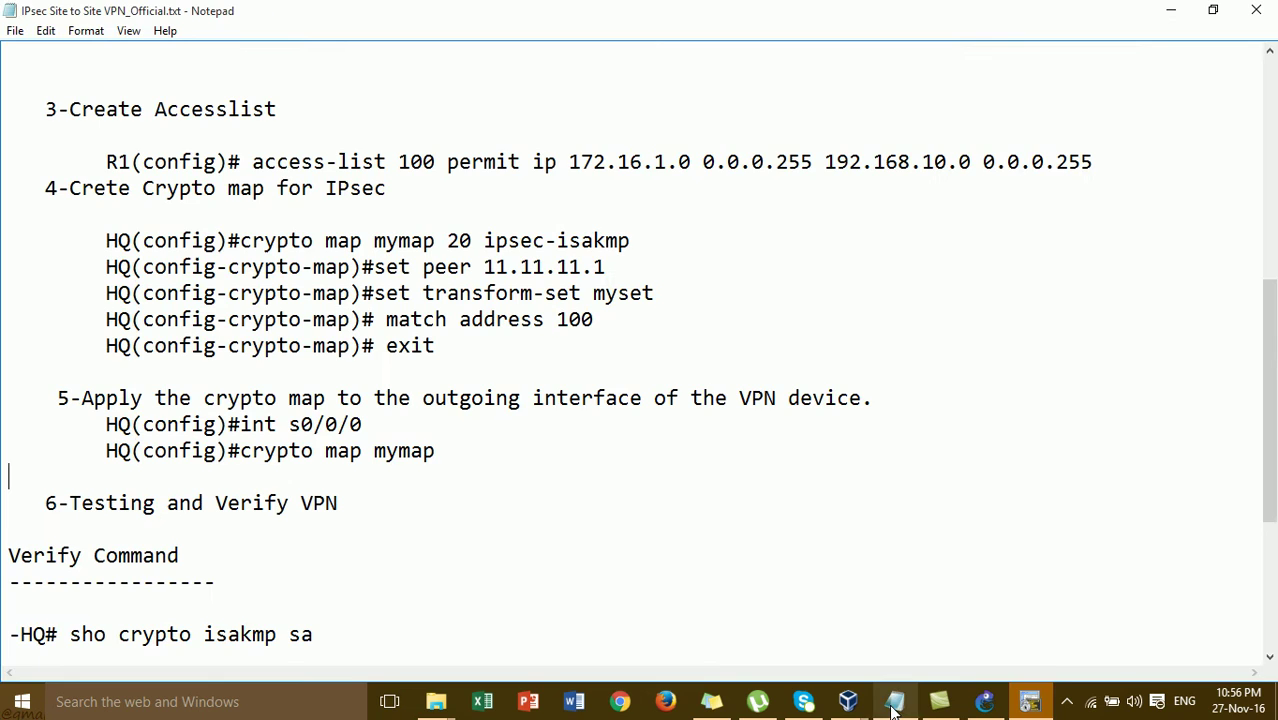
pyautogui.click(1032, 704)
pyautogui.moveTo(1273, 300); pyautogui.dragTo(1270, 80)
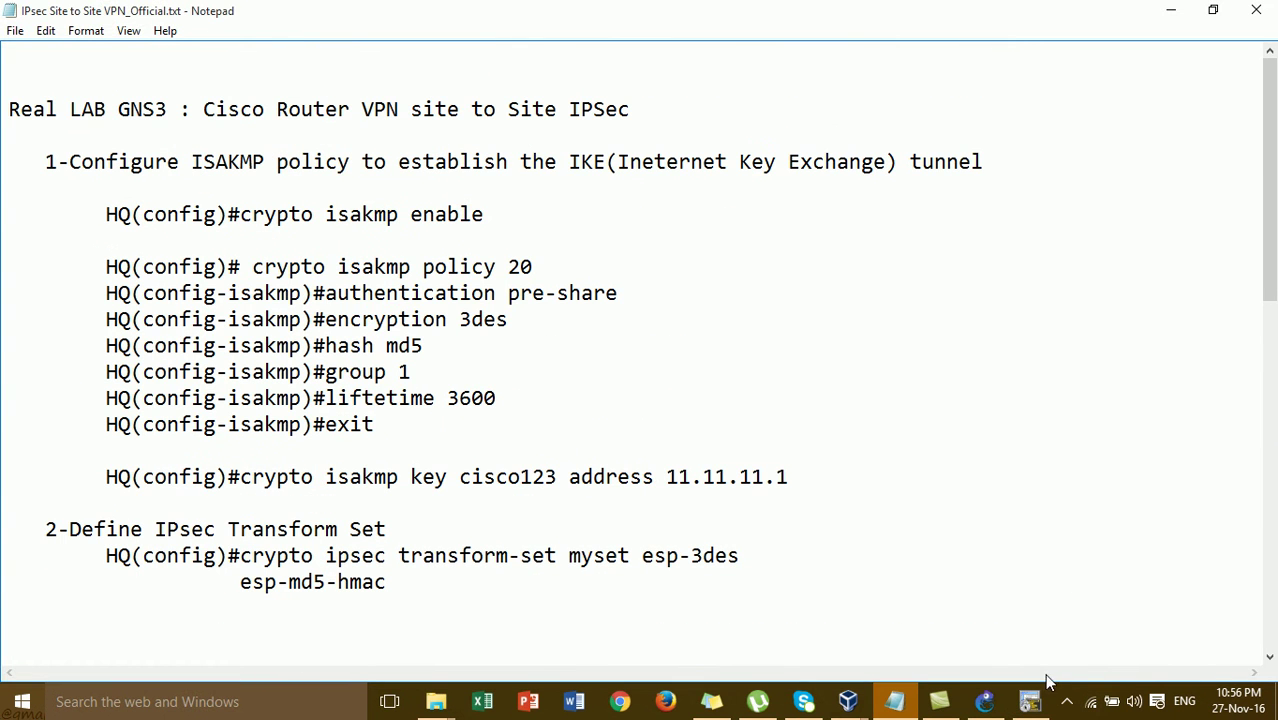
pyautogui.click(1032, 703)
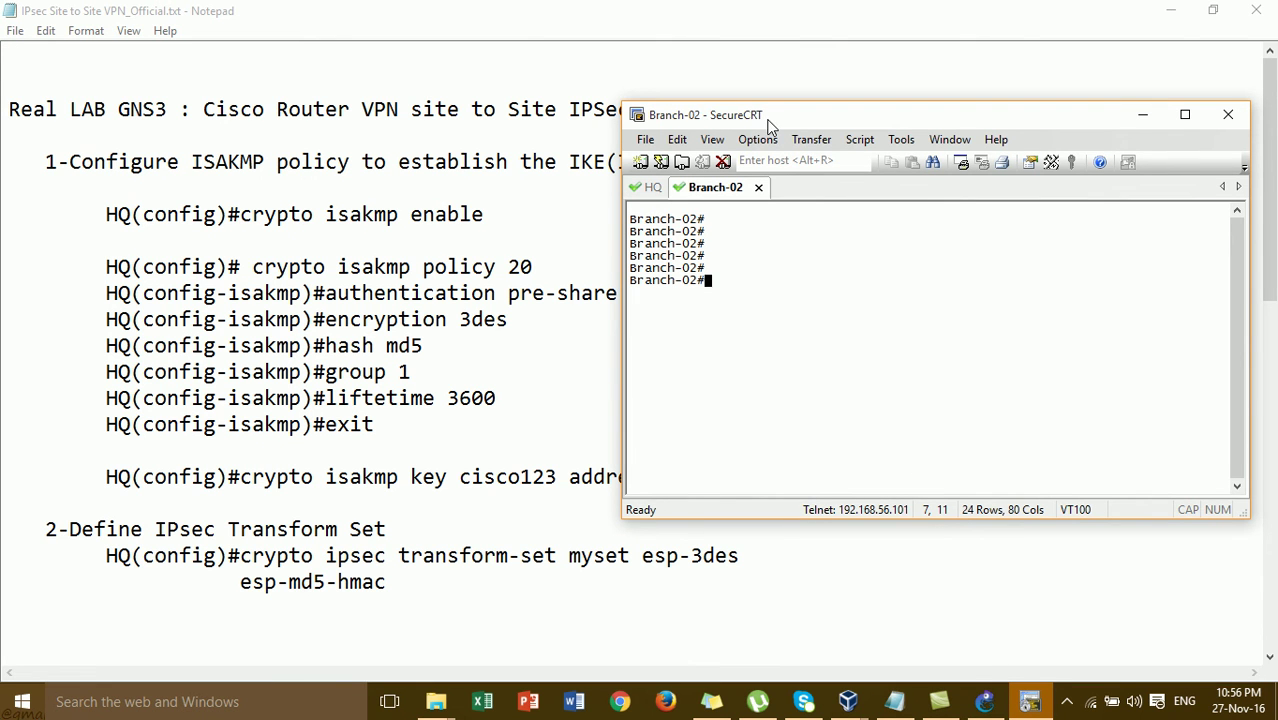
pyautogui.moveTo(769, 121); pyautogui.dragTo(823, 124)
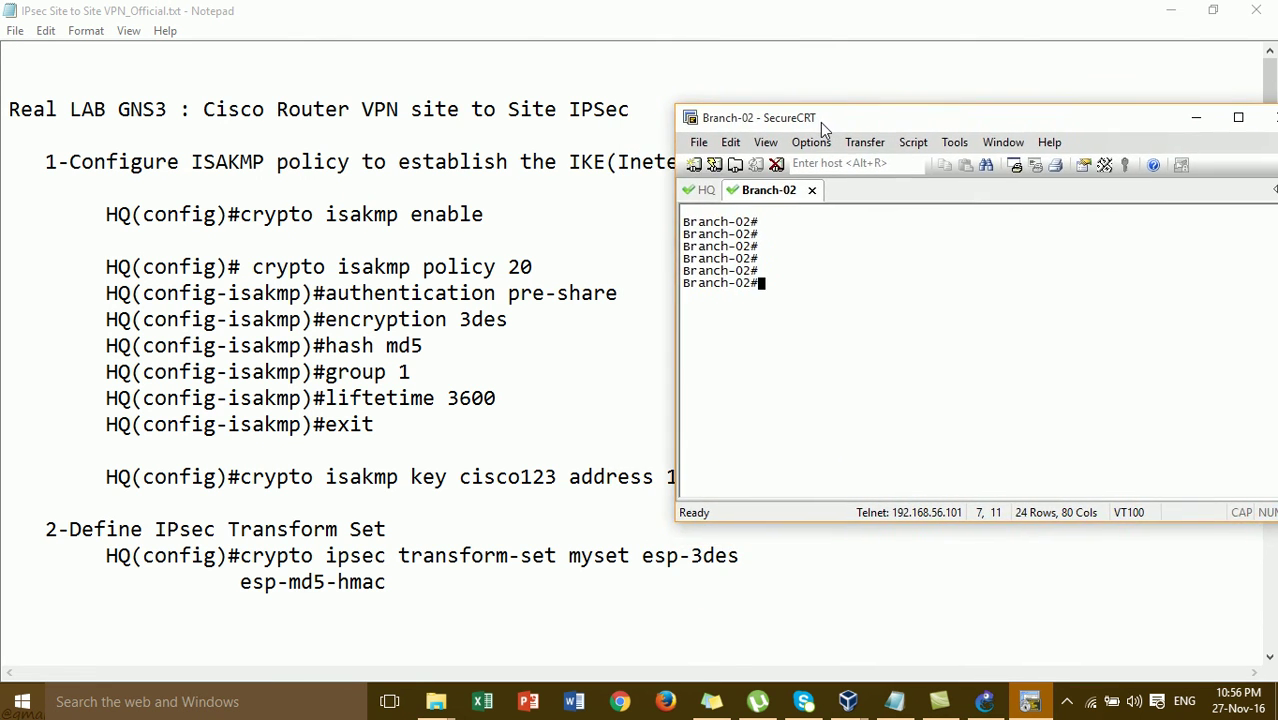
pyautogui.press('Return')
pyautogui.press('Return')
pyautogui.write('cry')
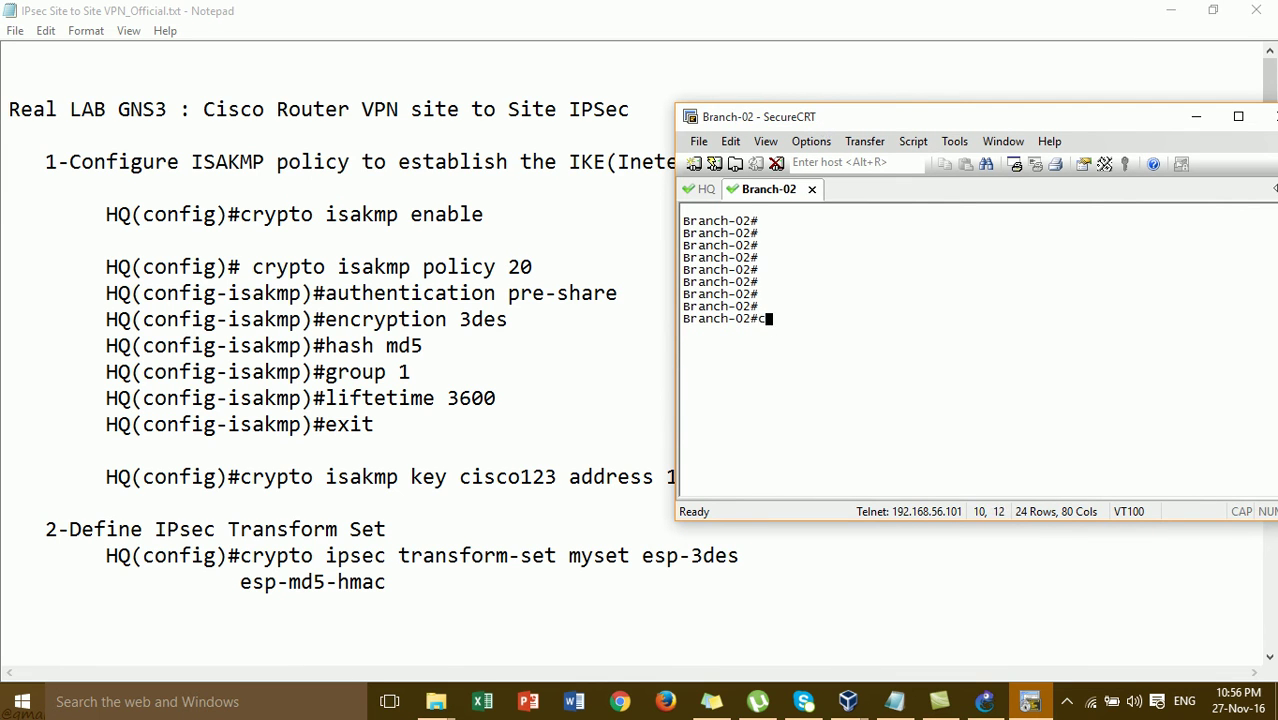
pyautogui.press('Tab')
pyautogui.press('BackSpace')
pyautogui.press('BackSpace')
pyautogui.press('BackSpace')
pyautogui.press('BackSpace')
pyautogui.press('BackSpace')
pyautogui.press('BackSpace')
# Enter global configuration mode on Branch-02 with configure terminal
pyautogui.write('conf')
pyautogui.press('Tab')
pyautogui.write('t')
pyautogui.press('Tab')
pyautogui.press('Return')
# Enable ISAKMP on Branch-02 with crypto isakmp enable
pyautogui.write('cry')
pyautogui.press('Tab')
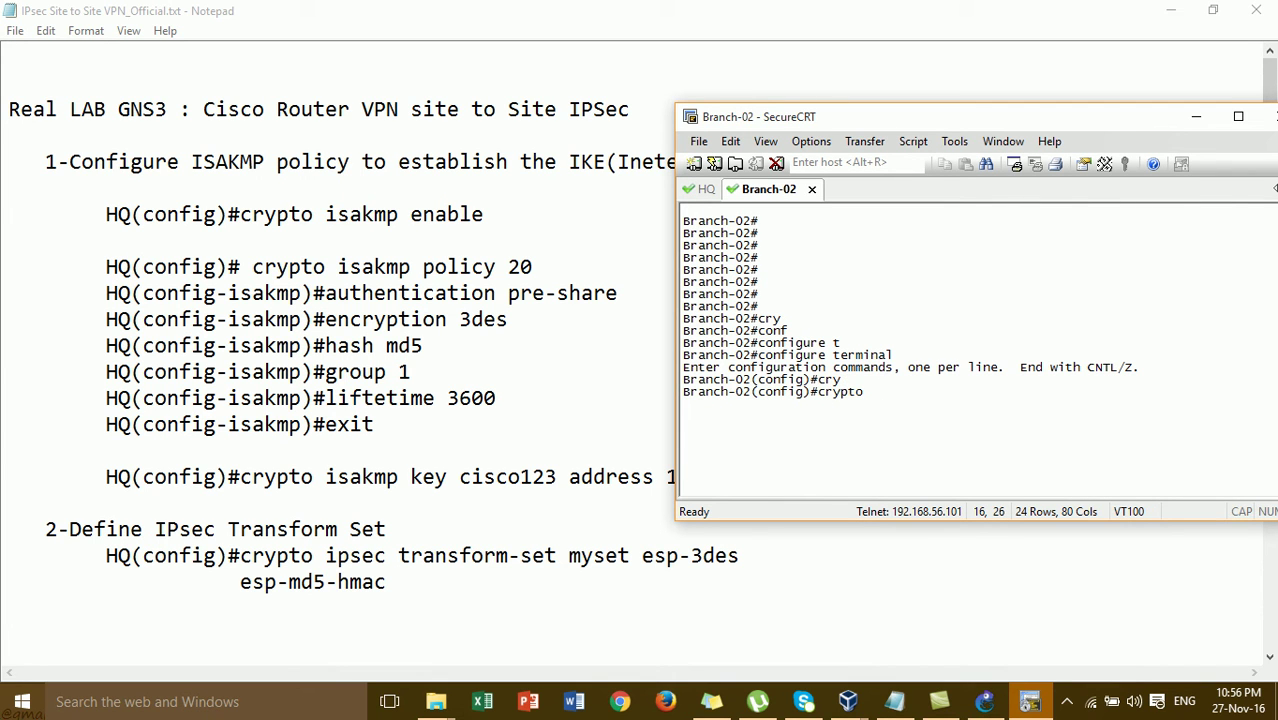
pyautogui.write('is')
pyautogui.press('Tab')
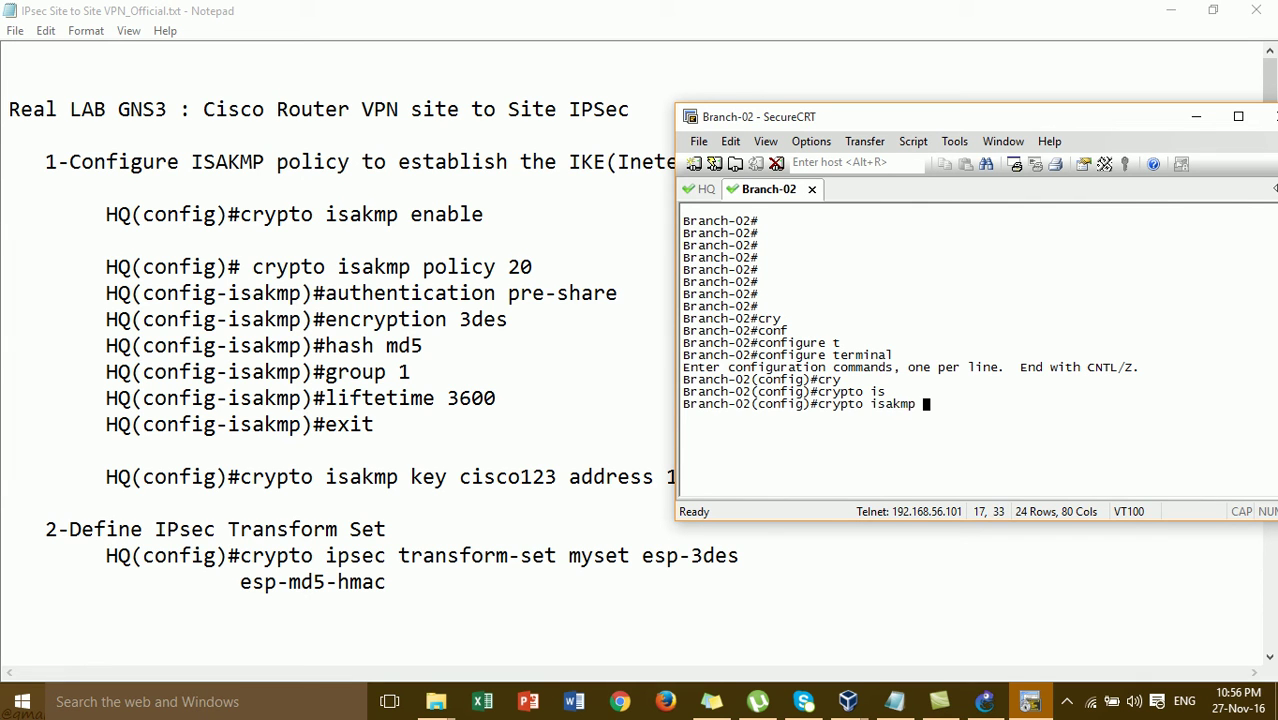
pyautogui.write('en')
pyautogui.press('Tab')
pyautogui.press('Return')
pyautogui.press('Return')
pyautogui.press('Return')
pyautogui.press('Return')
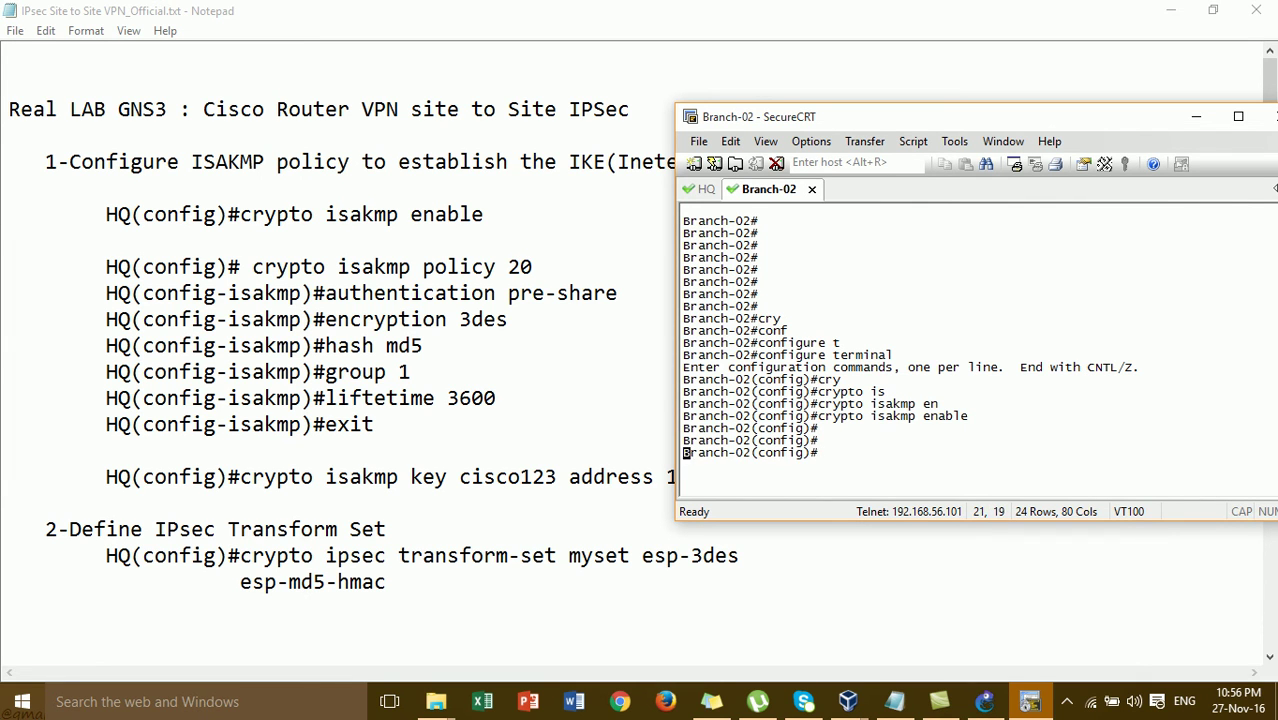
# Create ISAKMP policy 20 on Branch-02 and enter its configuration mode
pyautogui.write('cry')
pyautogui.press('Tab')
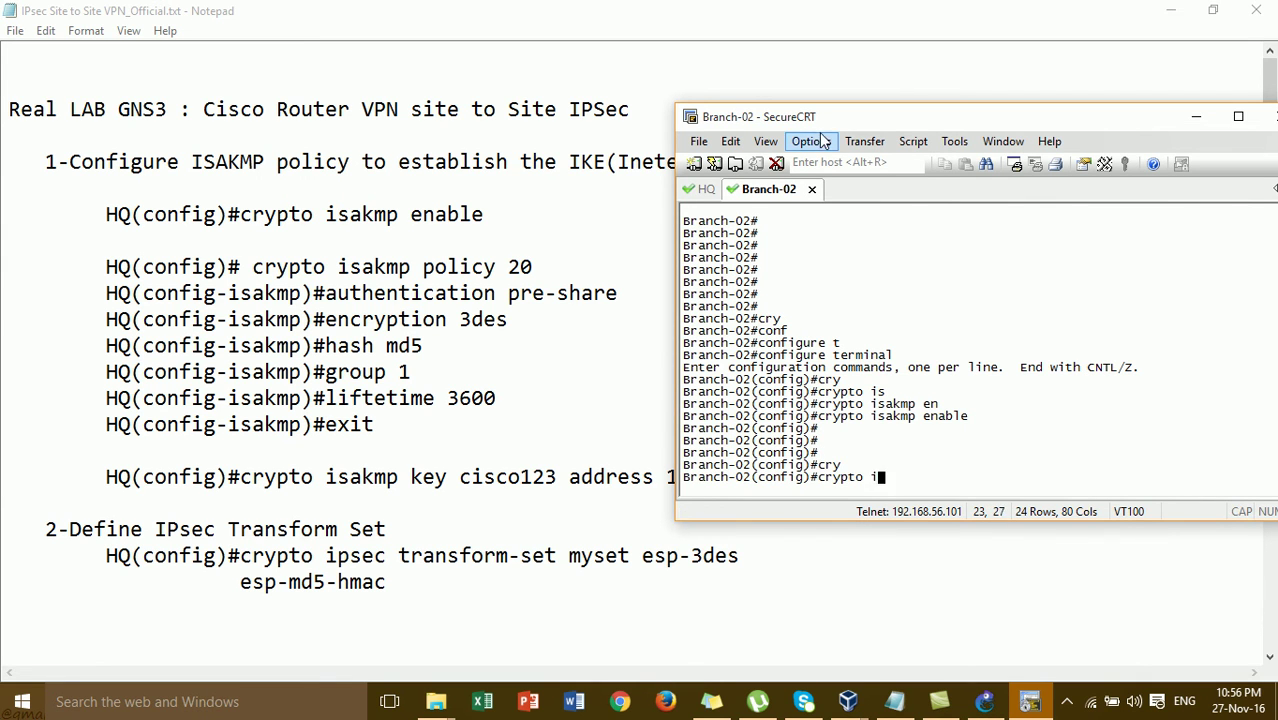
pyautogui.write('isakmp p')
pyautogui.press('Tab')
pyautogui.write('p')
pyautogui.press('Tab')
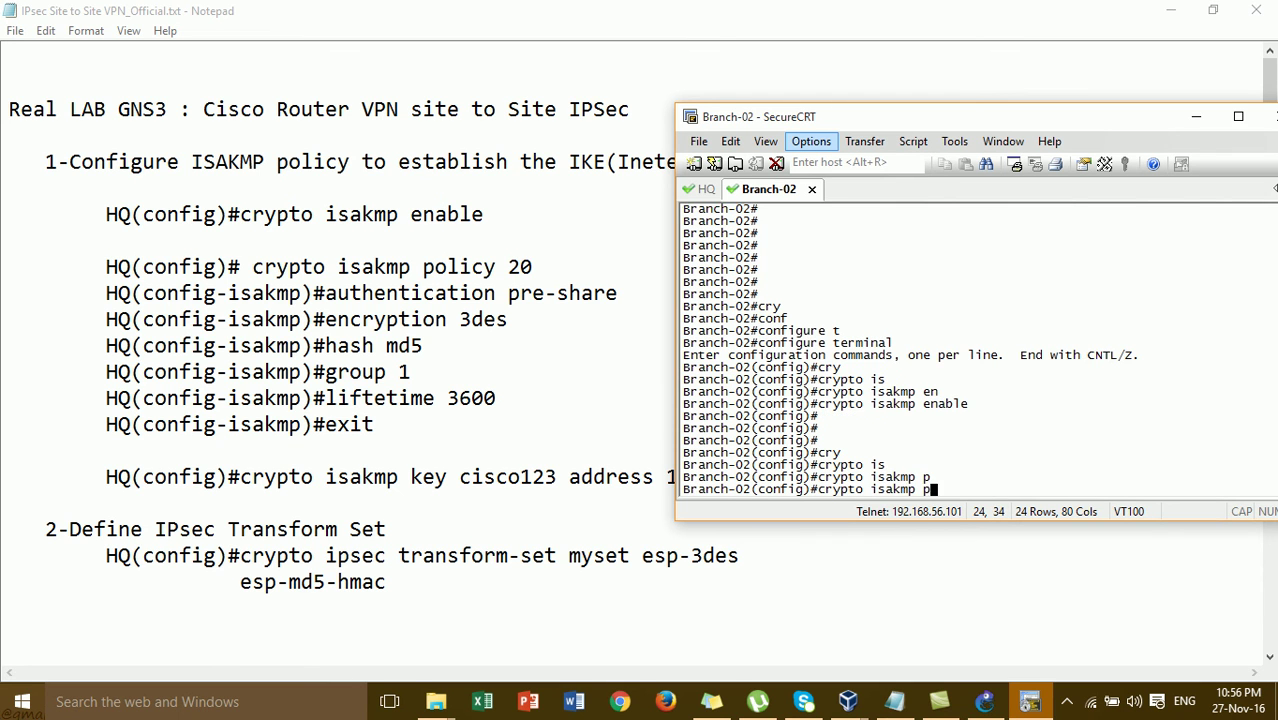
pyautogui.write('o')
pyautogui.press('Tab')
pyautogui.write('20')
pyautogui.press('Return')
# Set the authentication of Branch-02's ISAKMP policy 20 to pre-share
pyautogui.write('authentication pre')
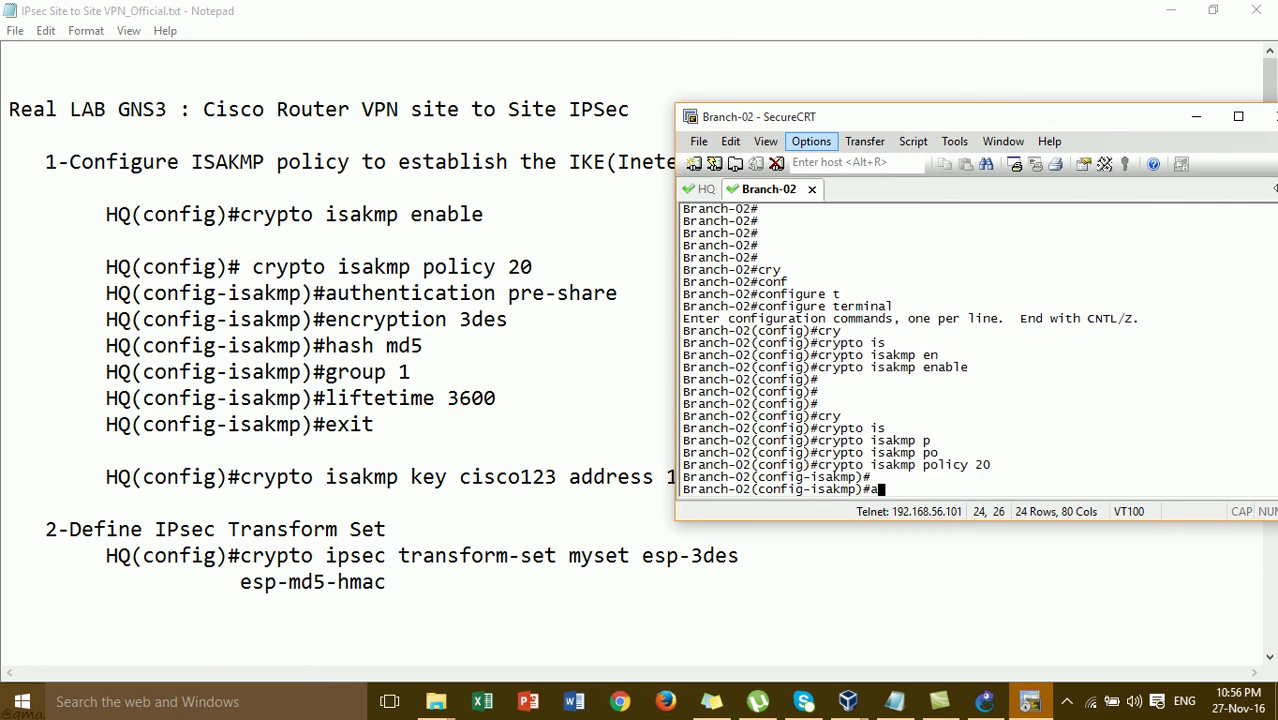
pyautogui.press('Tab')
pyautogui.write('pre')
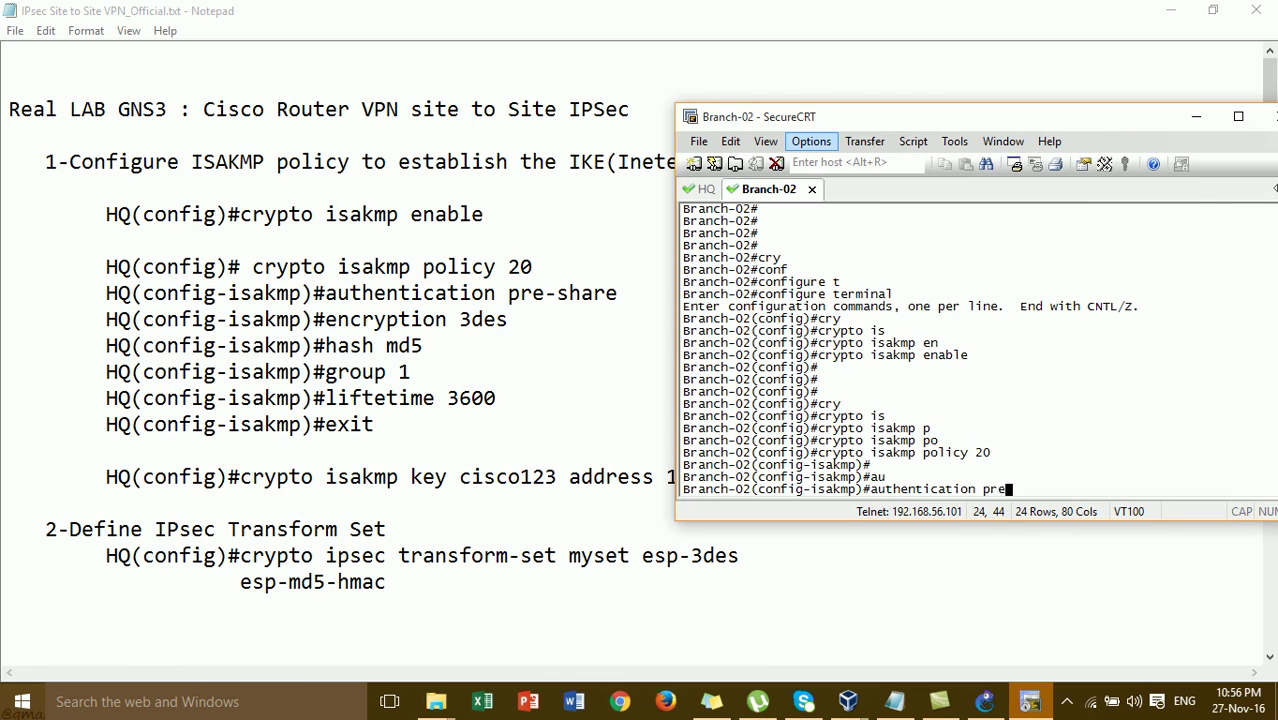
pyautogui.press('Tab')
pyautogui.press('Return')
# Set the encryption of Branch-02's ISAKMP policy 20 to 3des
pyautogui.write('encryption 3')
pyautogui.press('Tab')
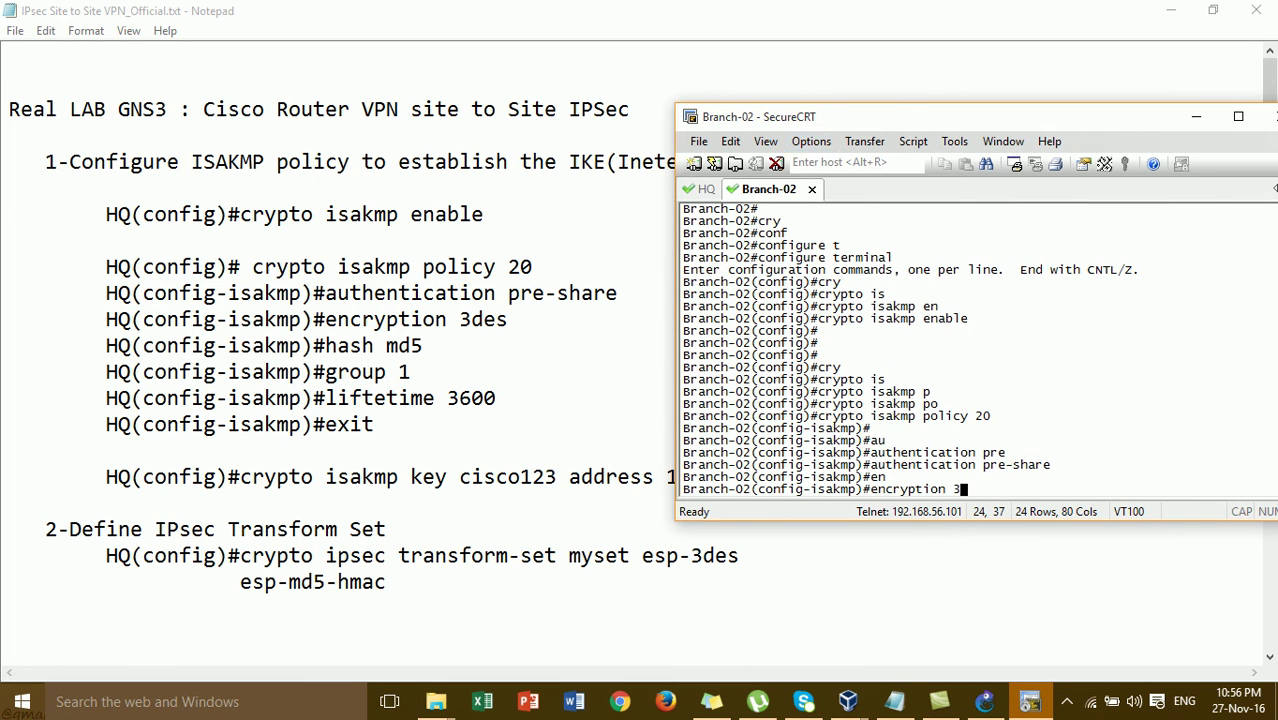
pyautogui.write('3')
pyautogui.press('Tab')
pyautogui.press('Return')
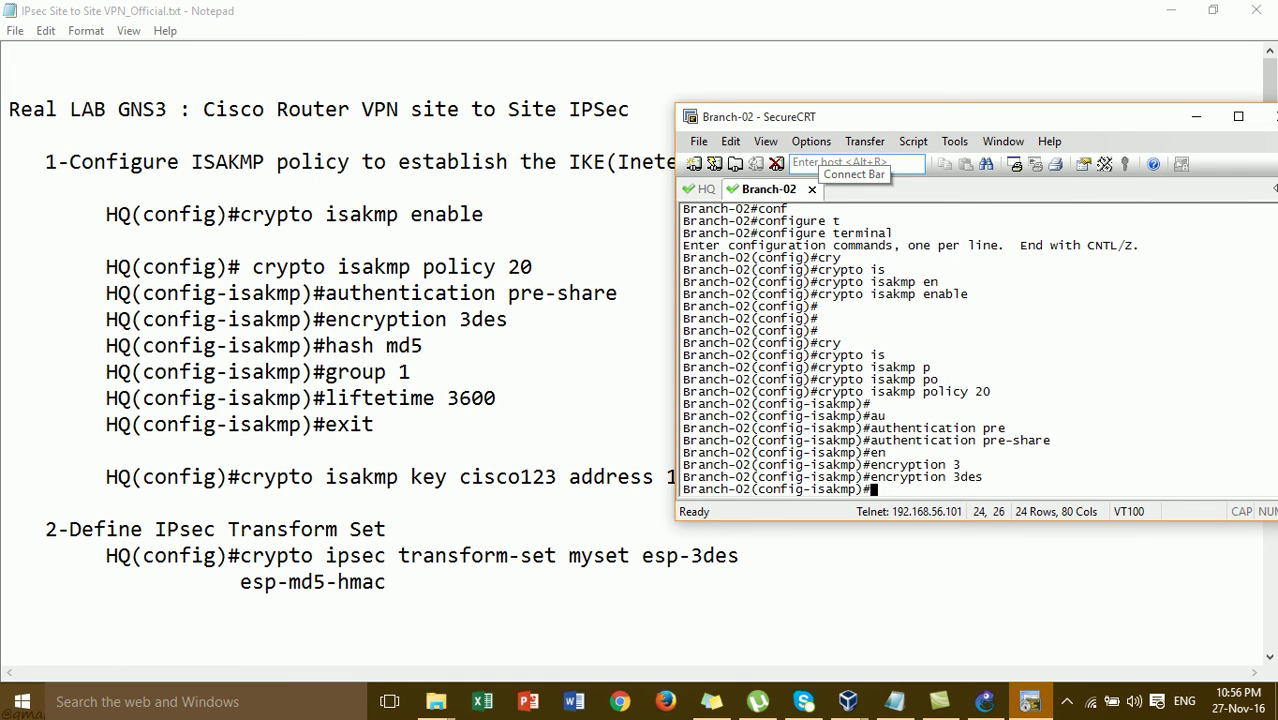
# Set the hash algorithm of Branch-02's ISAKMP policy 20 to md5
pyautogui.write('ha')
pyautogui.press('Tab')
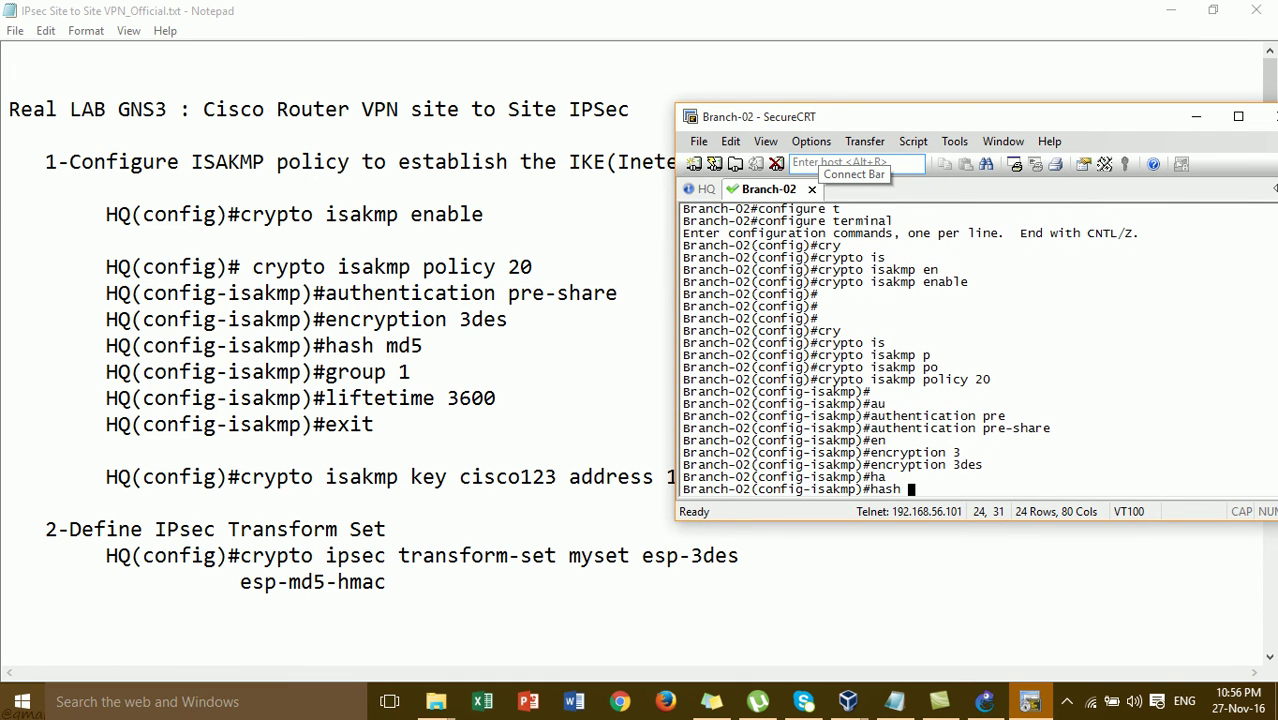
pyautogui.write('d')
pyautogui.press('Tab')
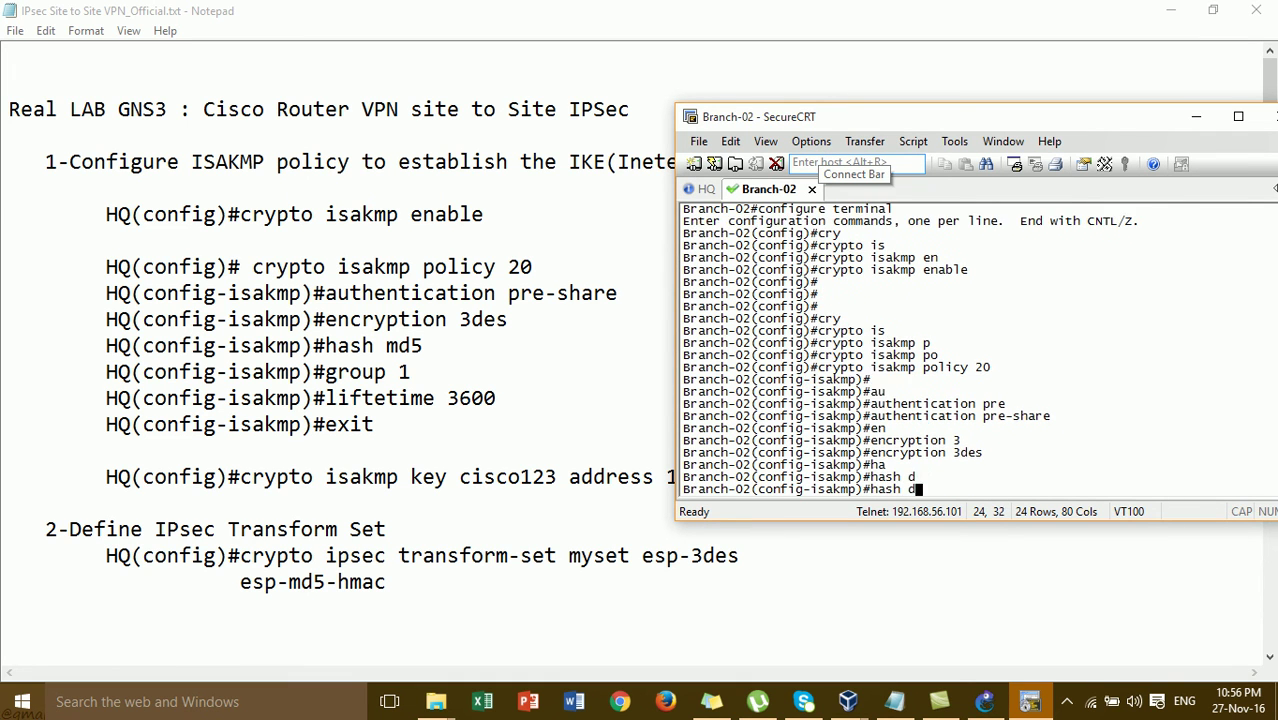
pyautogui.press('BackSpace')
pyautogui.write('m')
pyautogui.press('Tab')
pyautogui.press('Return')
# Set the ISAKMP policy to group 1 with a lifetime of 3600, and exit policy configuration mode
pyautogui.write('g')
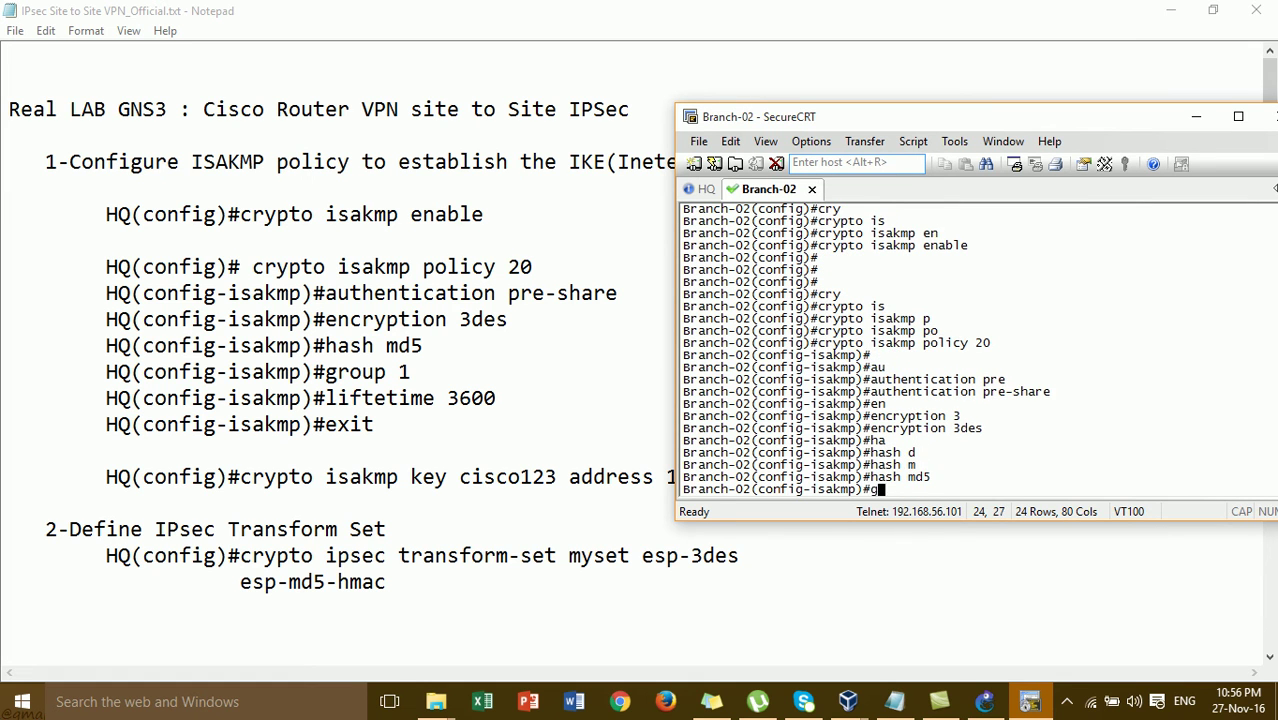
pyautogui.press('Tab')
pyautogui.write('1')
pyautogui.press('Return')
pyautogui.write('l')
pyautogui.press('Tab')
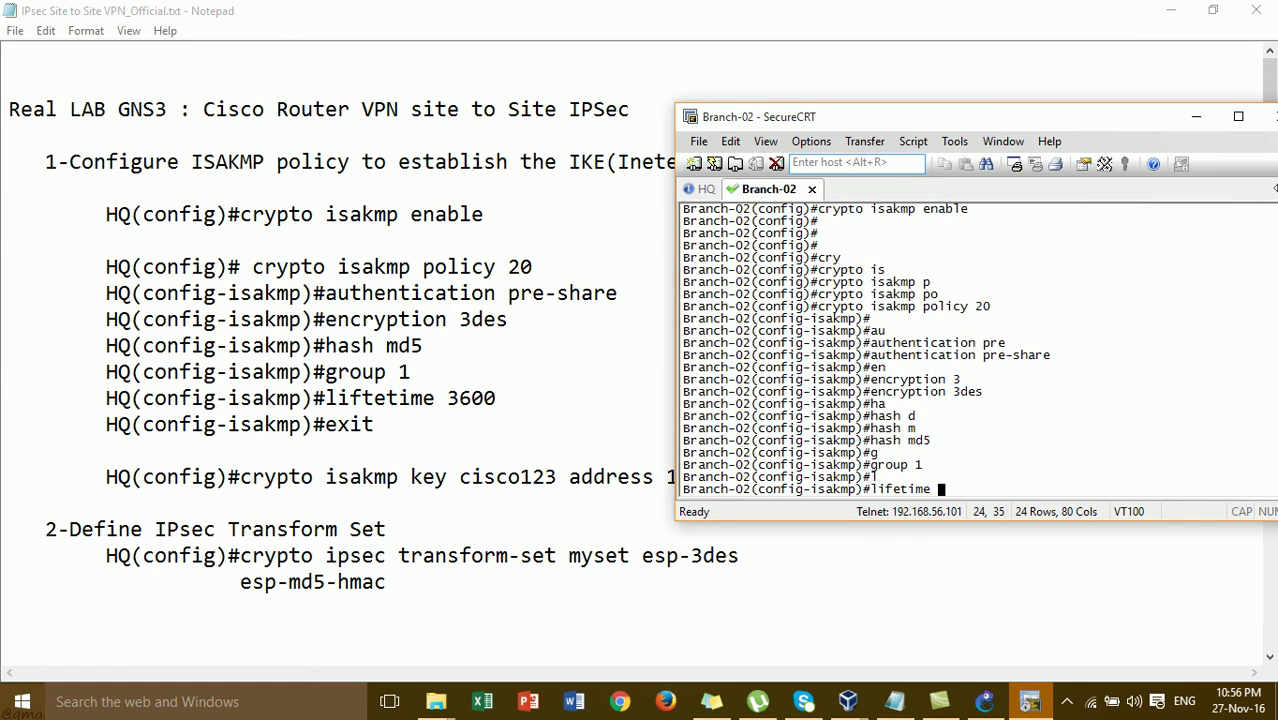
pyautogui.write('3600')
pyautogui.press('Return')
pyautogui.write('exit')
pyautogui.press('Return')
pyautogui.press('Return')
# Begin the crypto isakmp key command on Branch-02 with the pre-shared key, up to the address keyword
pyautogui.write('cr')
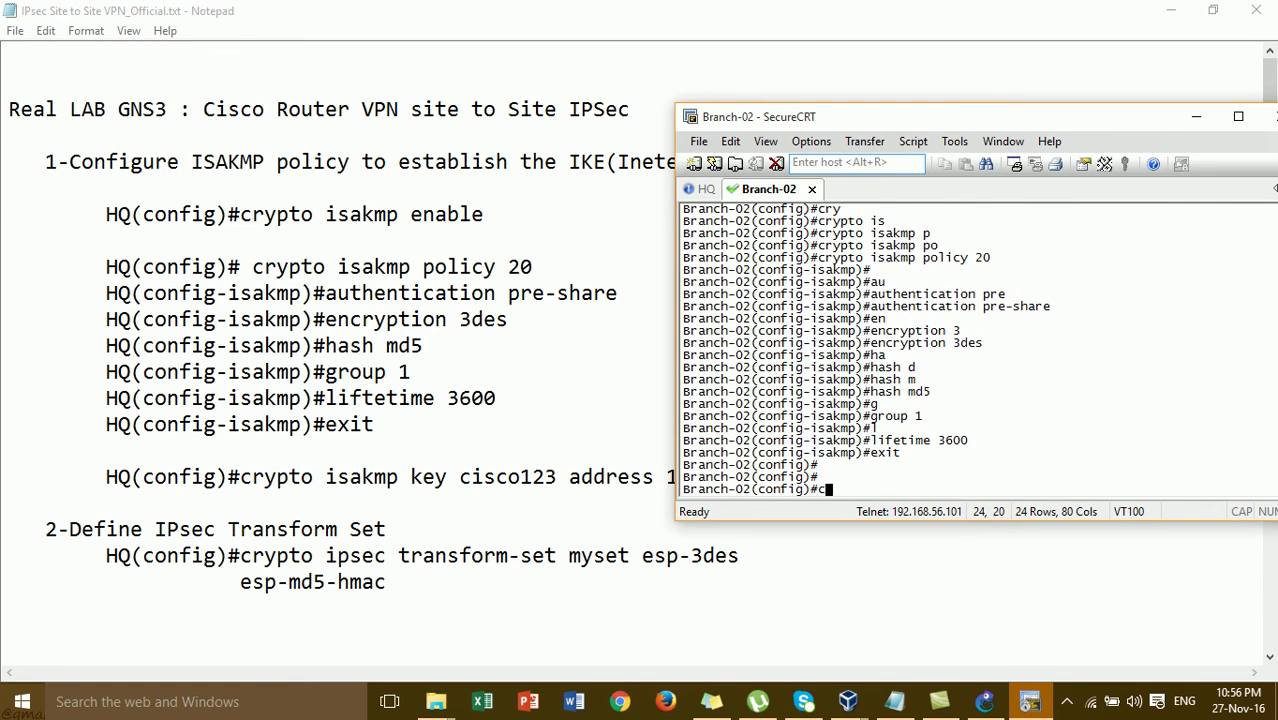
pyautogui.press('Tab')
pyautogui.write('y')
pyautogui.press('Tab')
pyautogui.write('is')
pyautogui.press('Tab')
pyautogui.write('key')
pyautogui.write('123 add')
pyautogui.press('Tab')
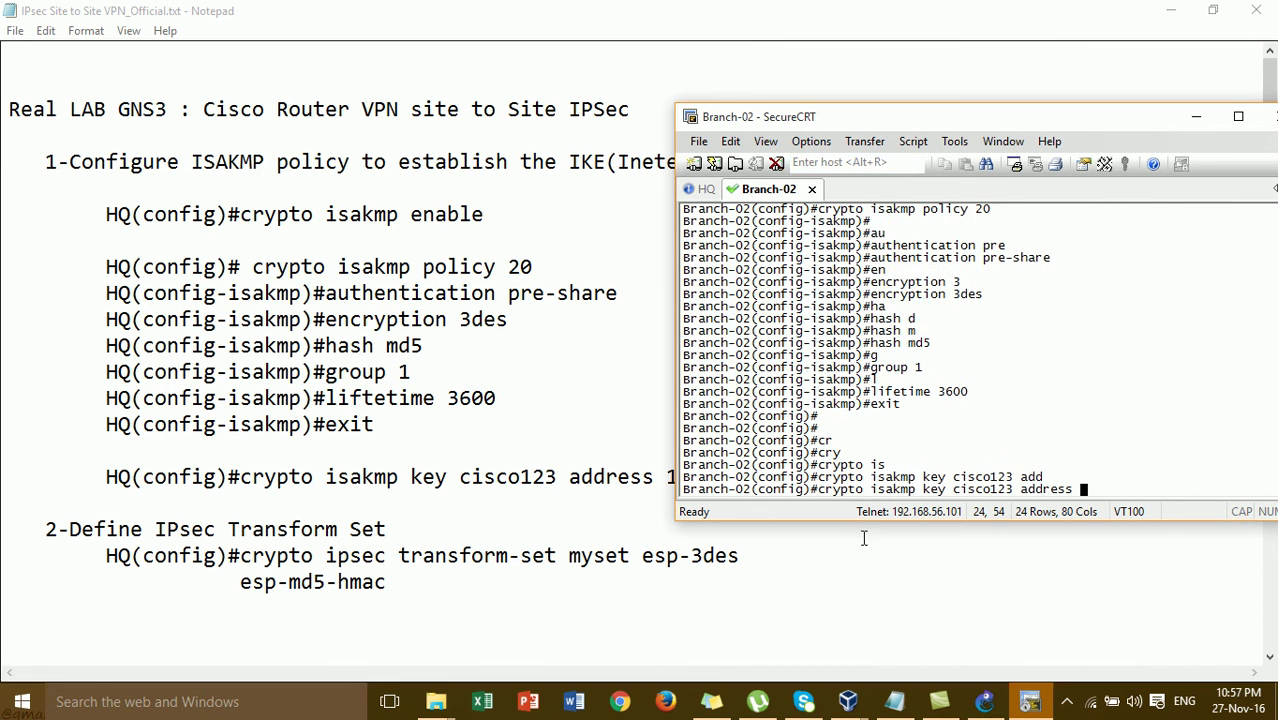
# Check the peer addresses in the GNS3 topology and complete the ISAKMP key command in SecureCRT with address 203.1.1.1
pyautogui.click(985, 701)
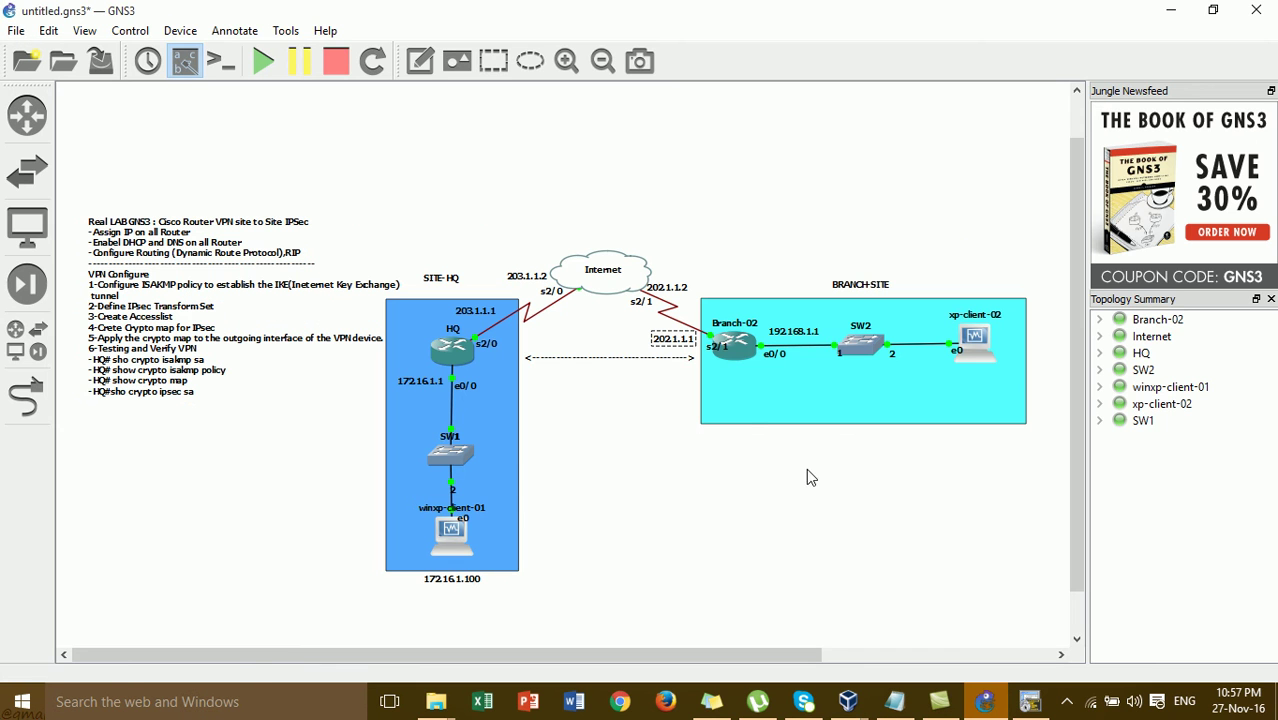
pyautogui.click(715, 253)
pyautogui.moveTo(714, 247); pyautogui.dragTo(1045, 500)
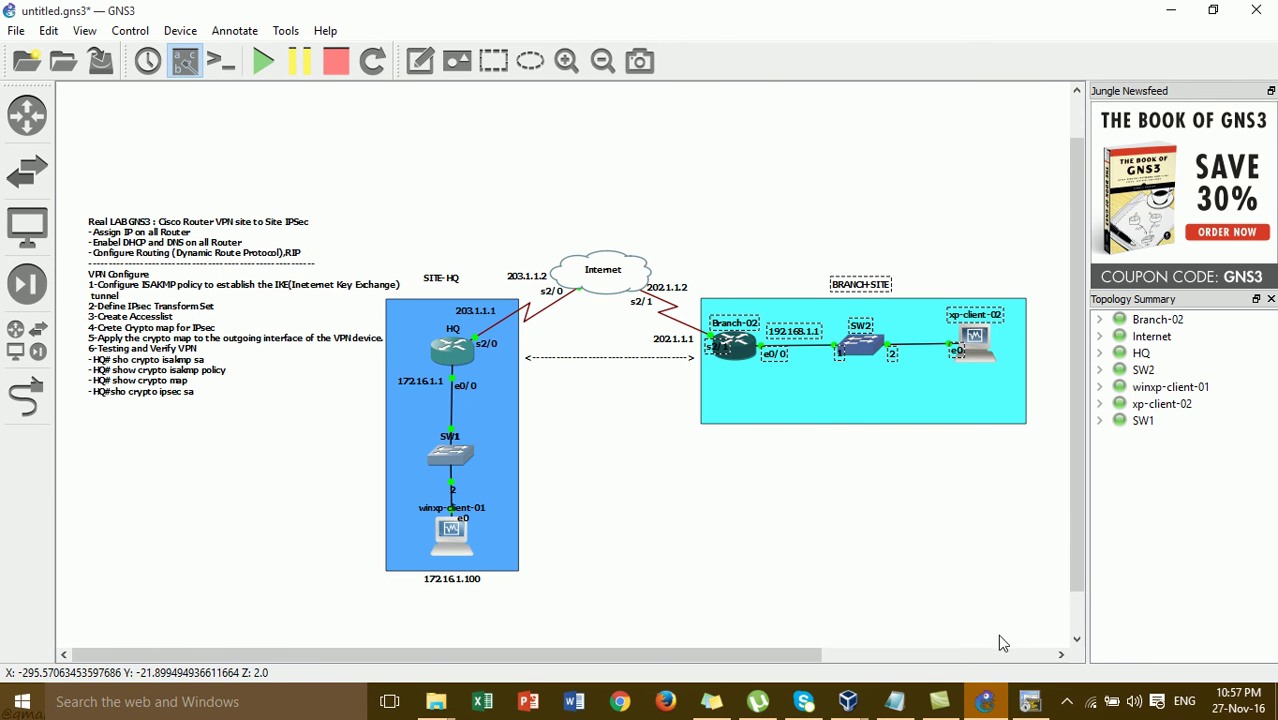
pyautogui.click(1030, 701)
pyautogui.write('2')
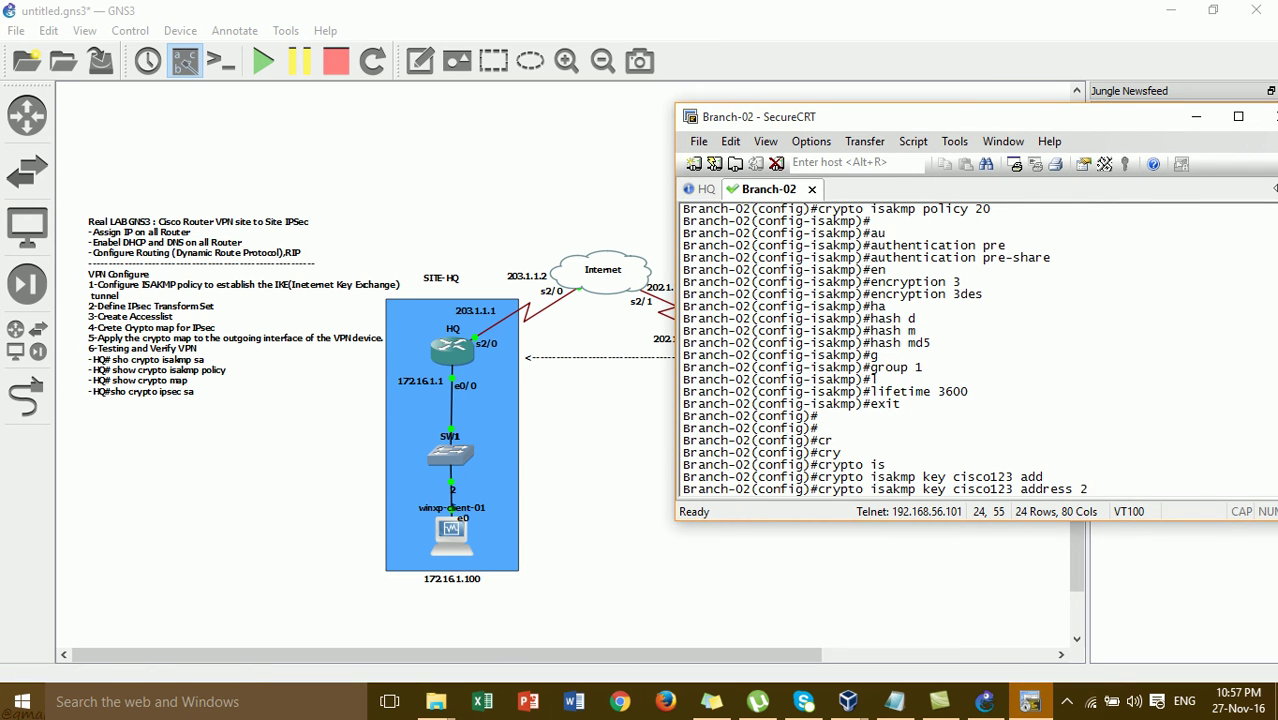
pyautogui.write('03.1.1.1')
pyautogui.press('Return')
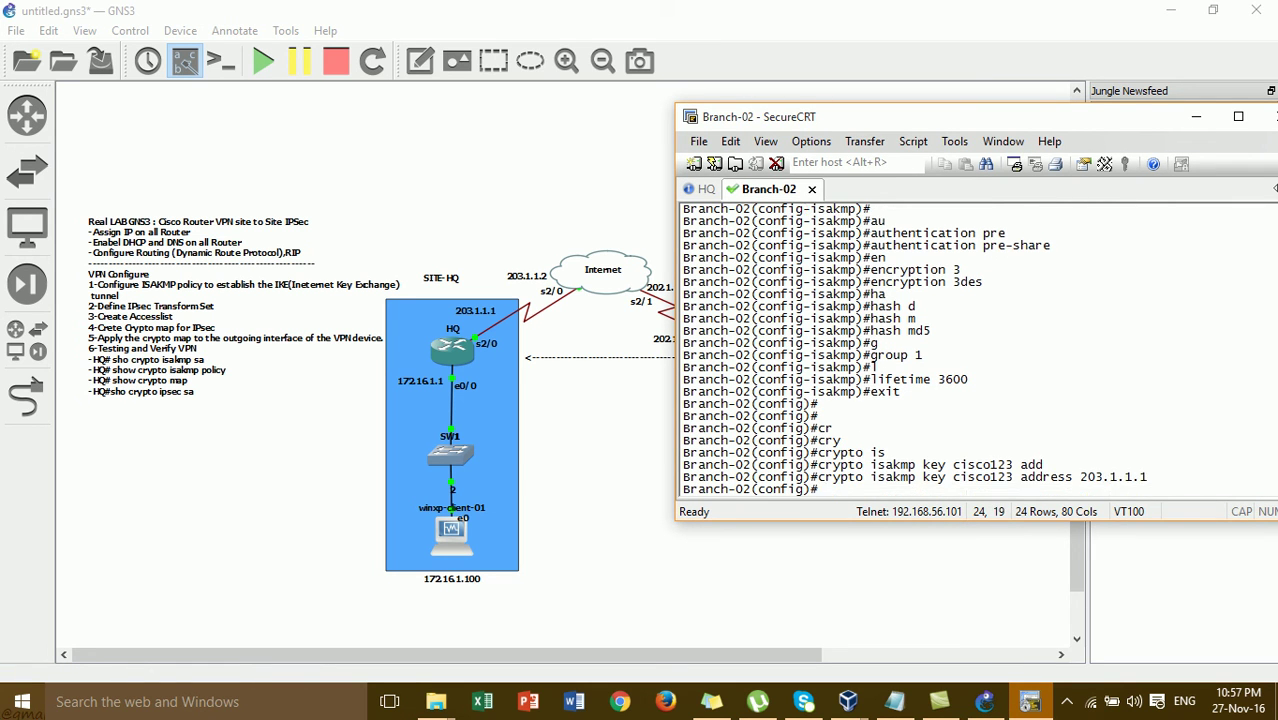
# Bring up the Notepad notes behind the Branch-02 console and begin the crypto ipsec transform-set command
pyautogui.click(894, 701)
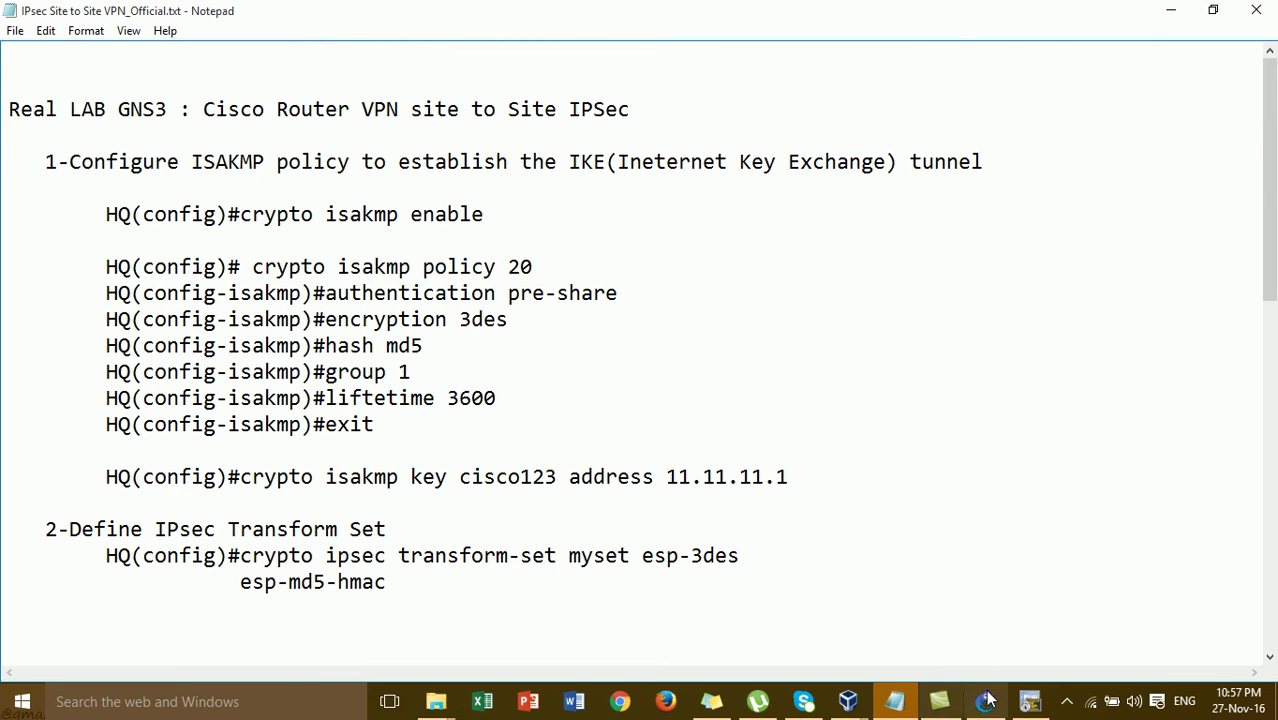
pyautogui.click(1030, 701)
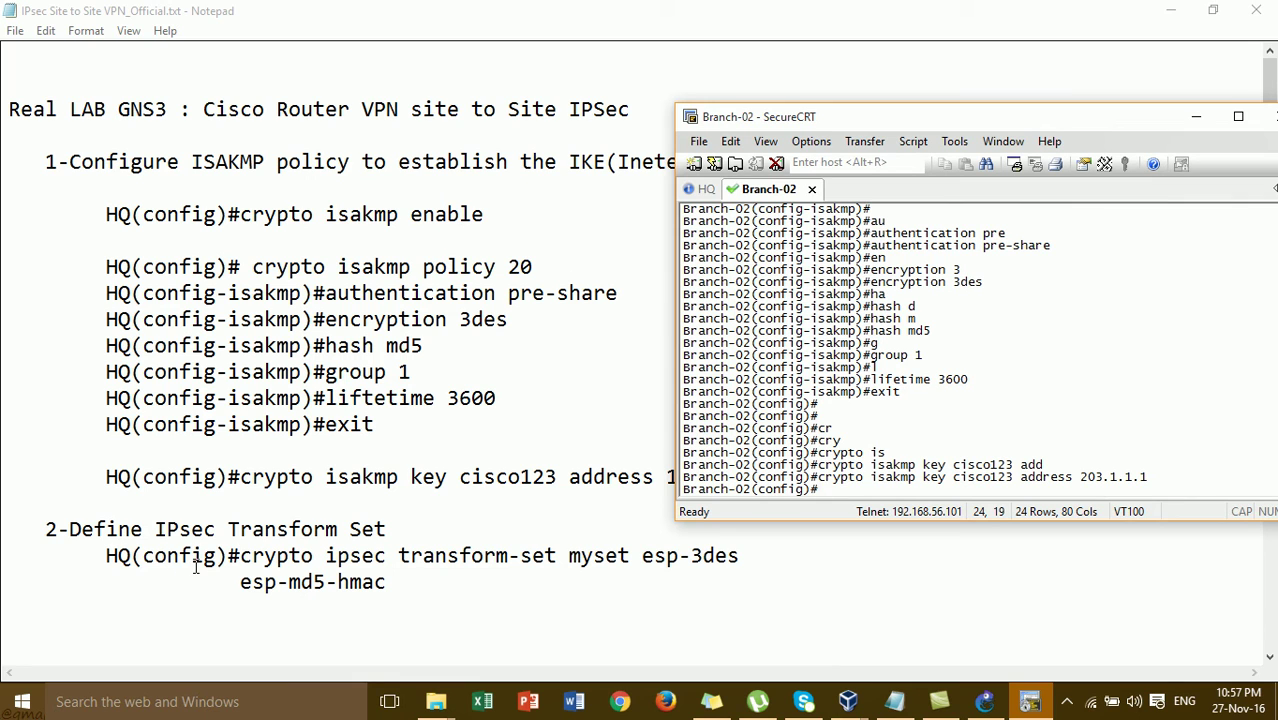
pyautogui.write('ccry')
pyautogui.press('Return')
pyautogui.write('cc')
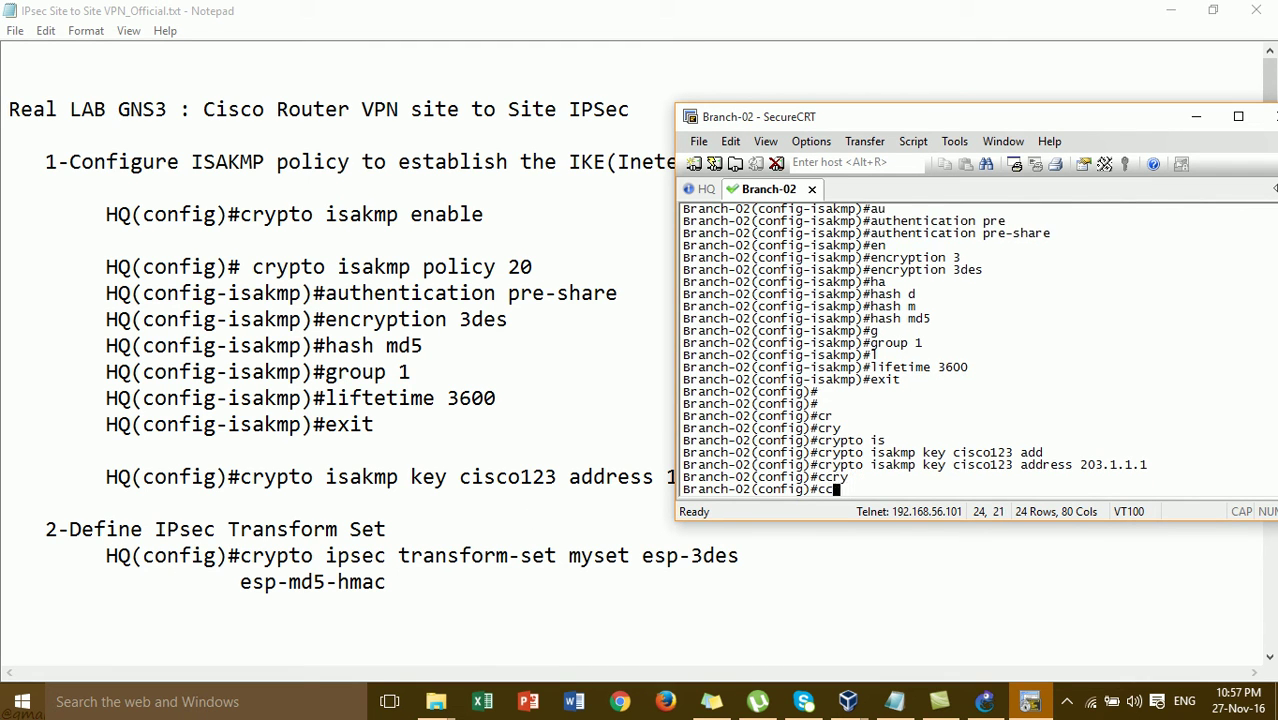
pyautogui.press('Tab')
pyautogui.write('ip')
pyautogui.press('Tab')
pyautogui.write('tr')
pyautogui.press('Tab')
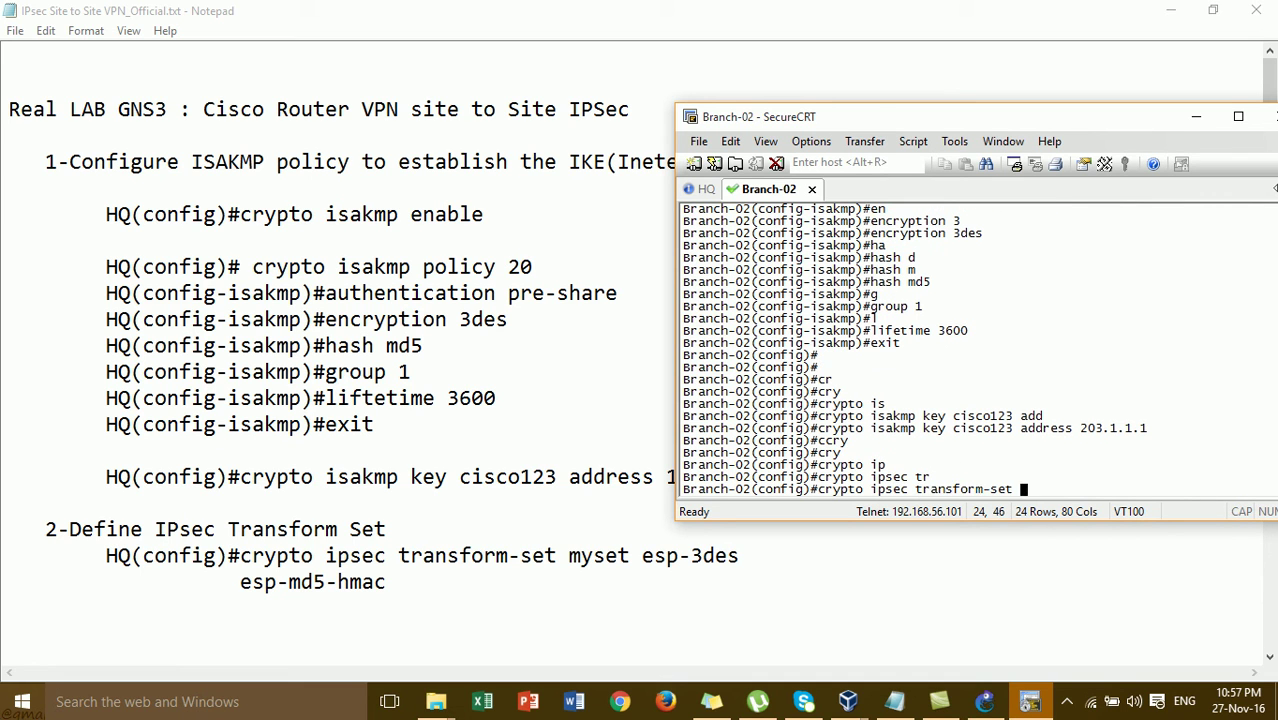
# Name the transform set myset and define it with esp-3des and esp-md5-hmac
pyautogui.write('myset e')
pyautogui.press('Tab')
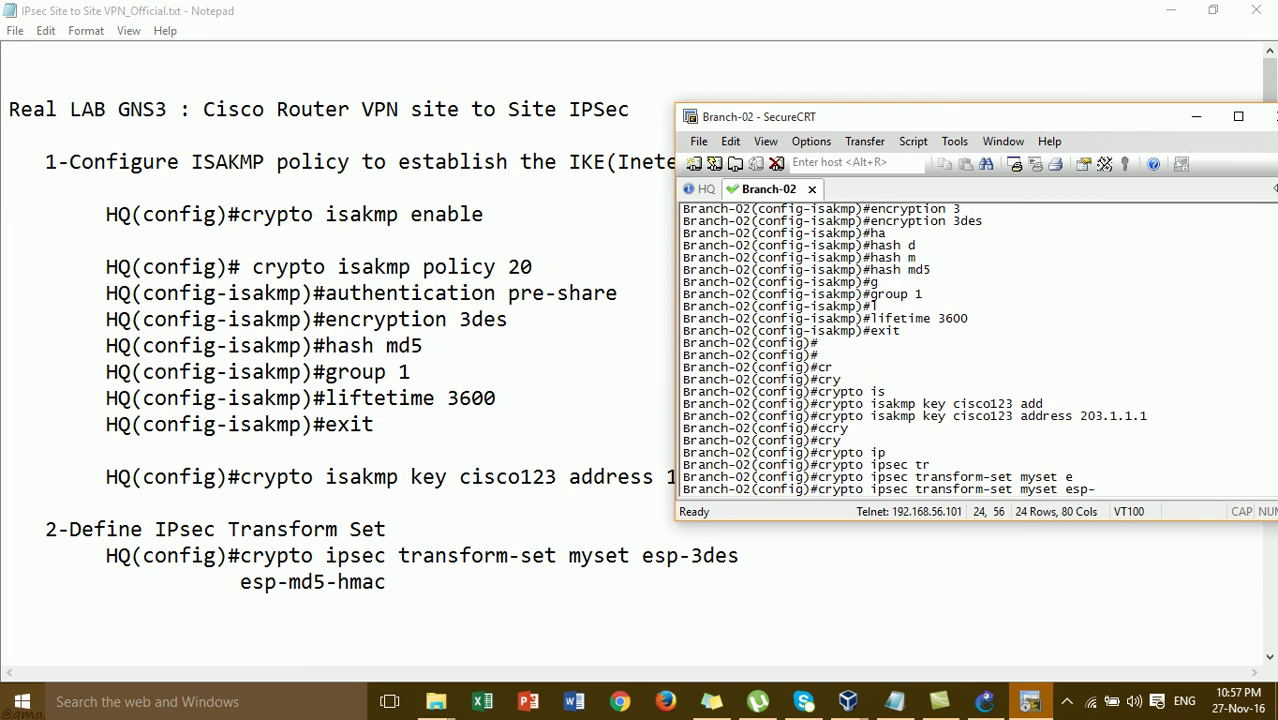
pyautogui.write('3')
pyautogui.press('Tab')
pyautogui.write('e')
pyautogui.press('Tab')
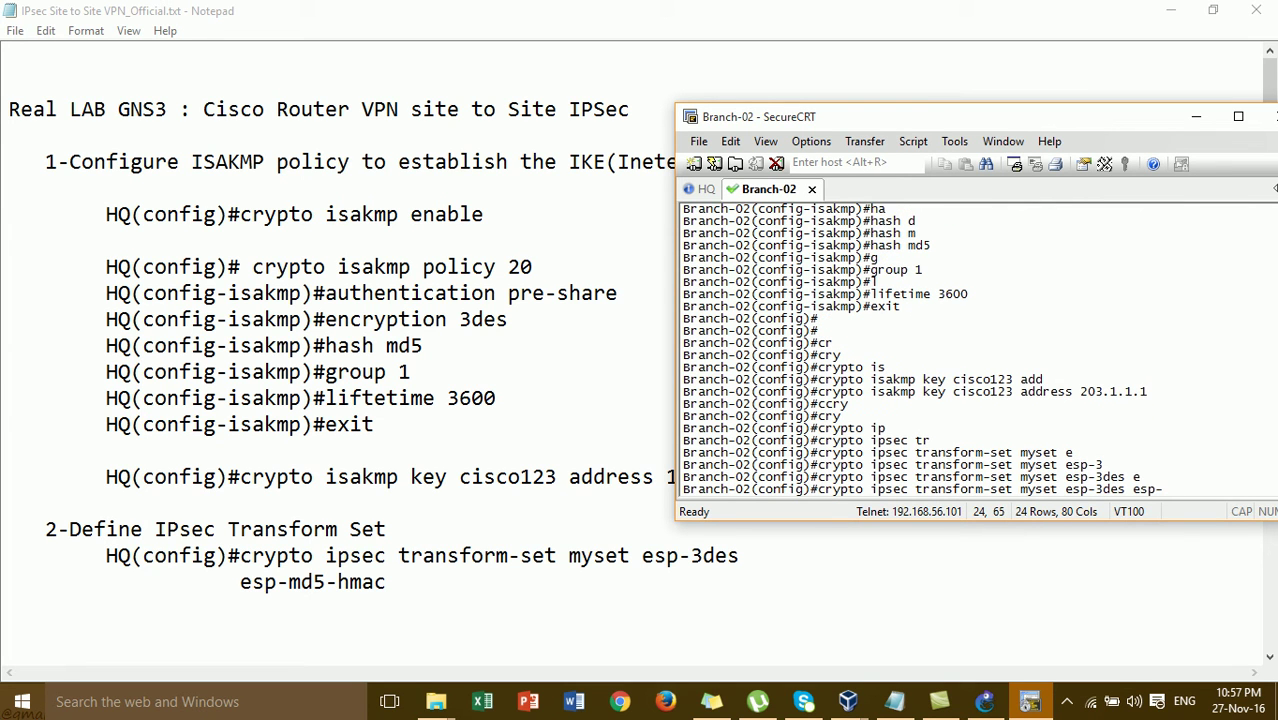
pyautogui.write('m')
pyautogui.press('Tab')
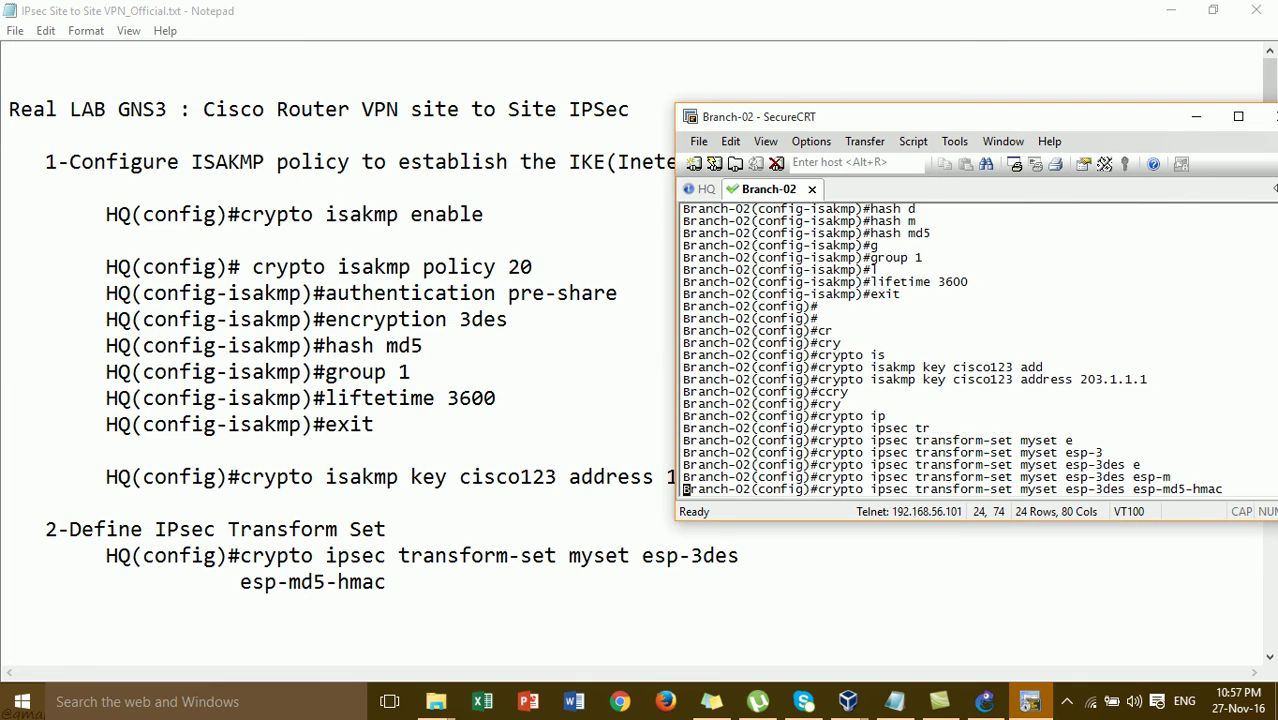
pyautogui.press('Return')
pyautogui.press('Return')
pyautogui.press('Return')
# Bring up the access list section of the Notepad notes and exit transform-set configuration mode on Branch-02
pyautogui.click(428, 398)
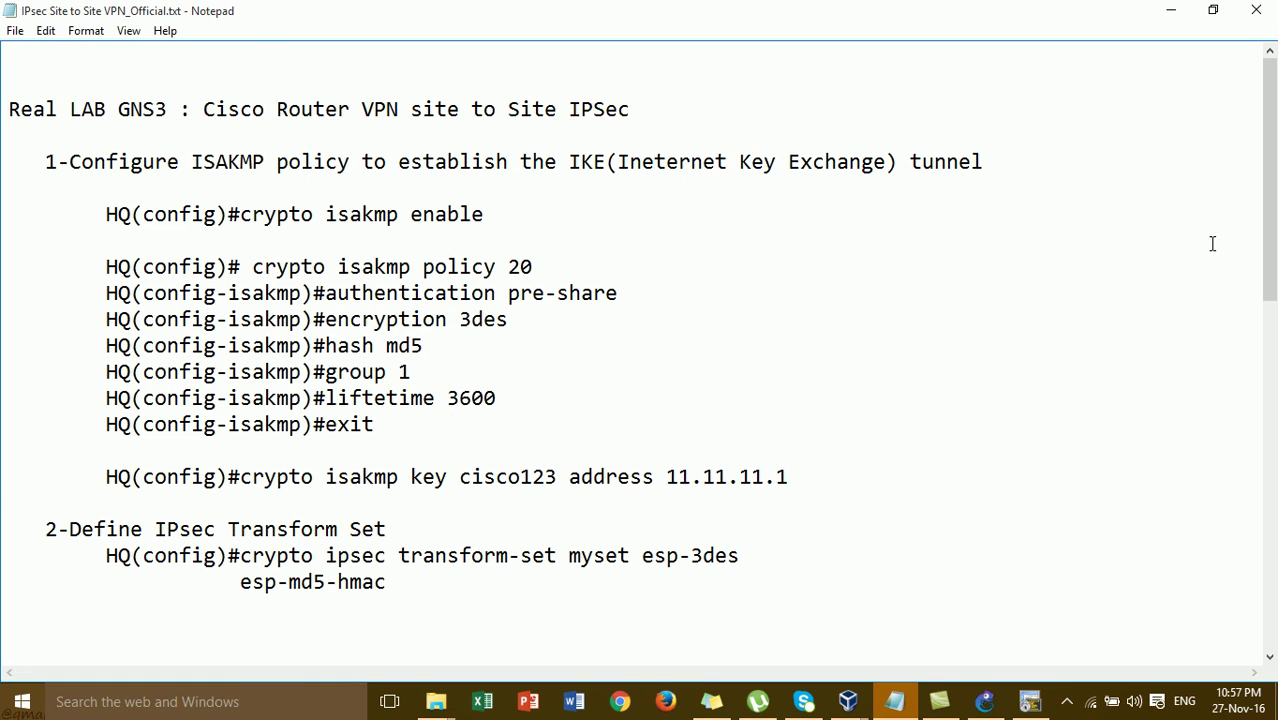
pyautogui.moveTo(1269, 245); pyautogui.dragTo(1269, 375)
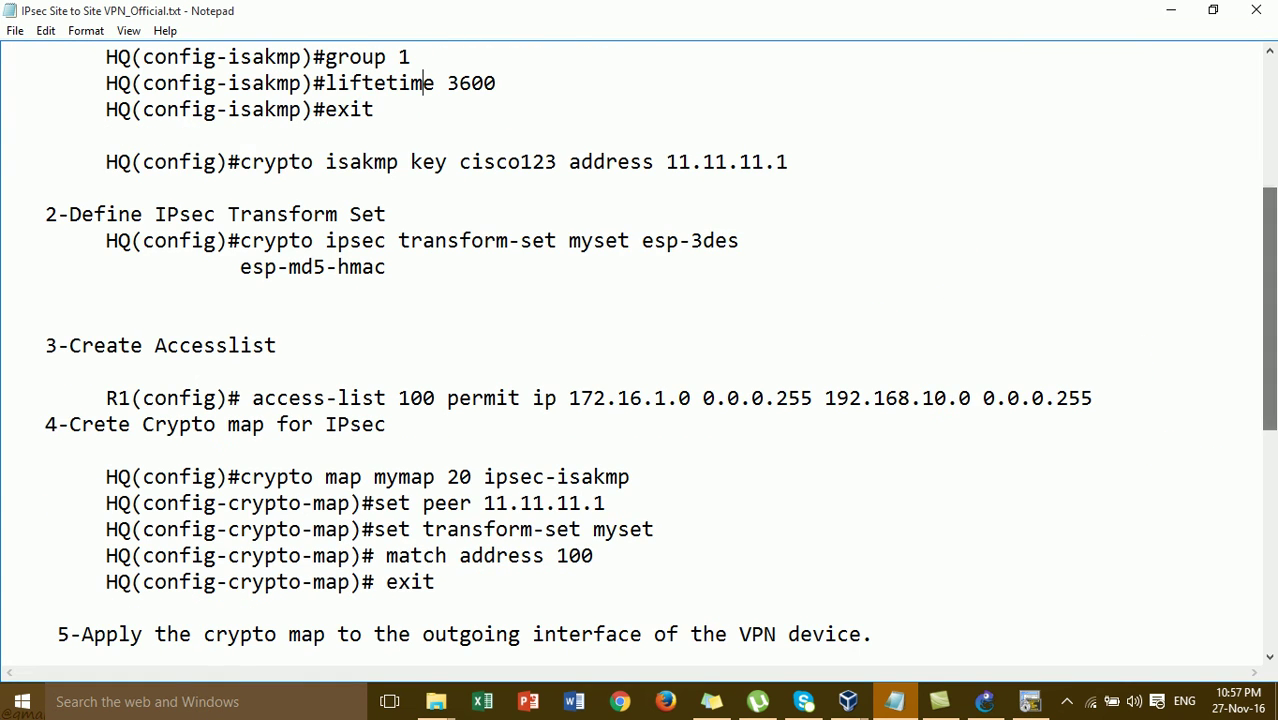
pyautogui.click(1030, 701)
pyautogui.write('exit')
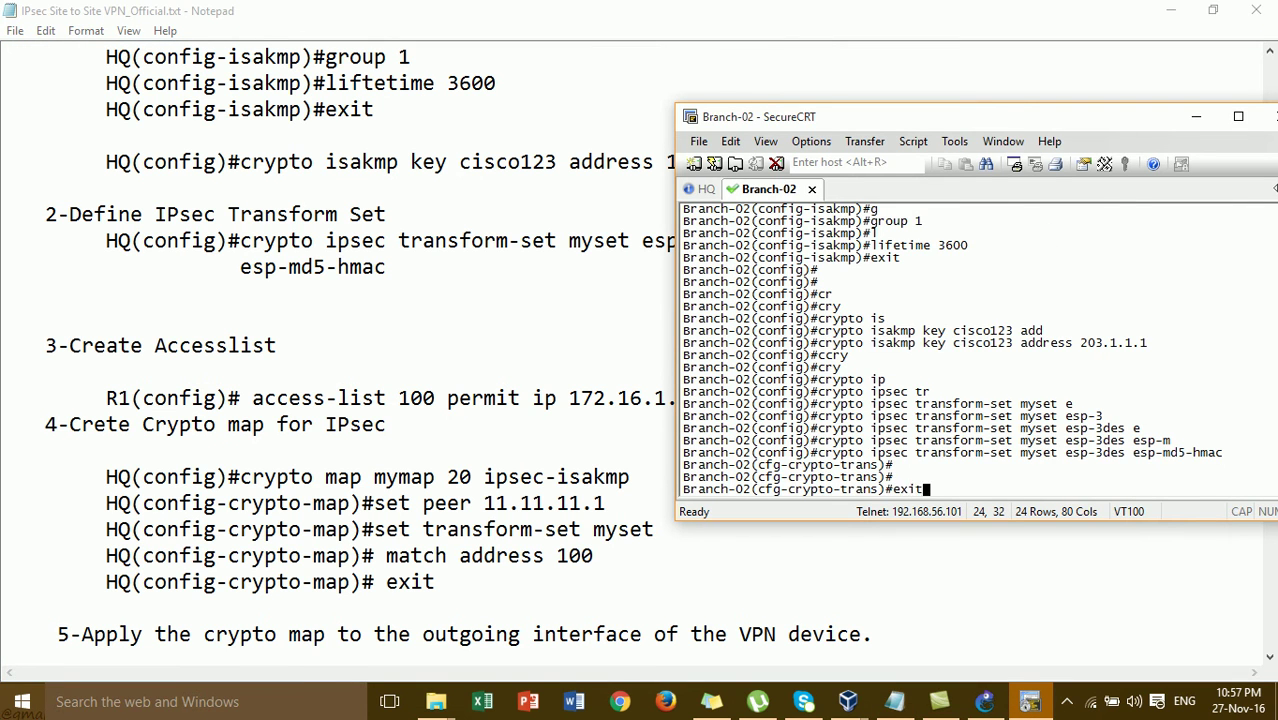
pyautogui.press('Return')
# Begin an access-list 100 permit ip entry on Branch-02, leaving off the source and destination networks
pyautogui.write('acc')
pyautogui.press('Tab')
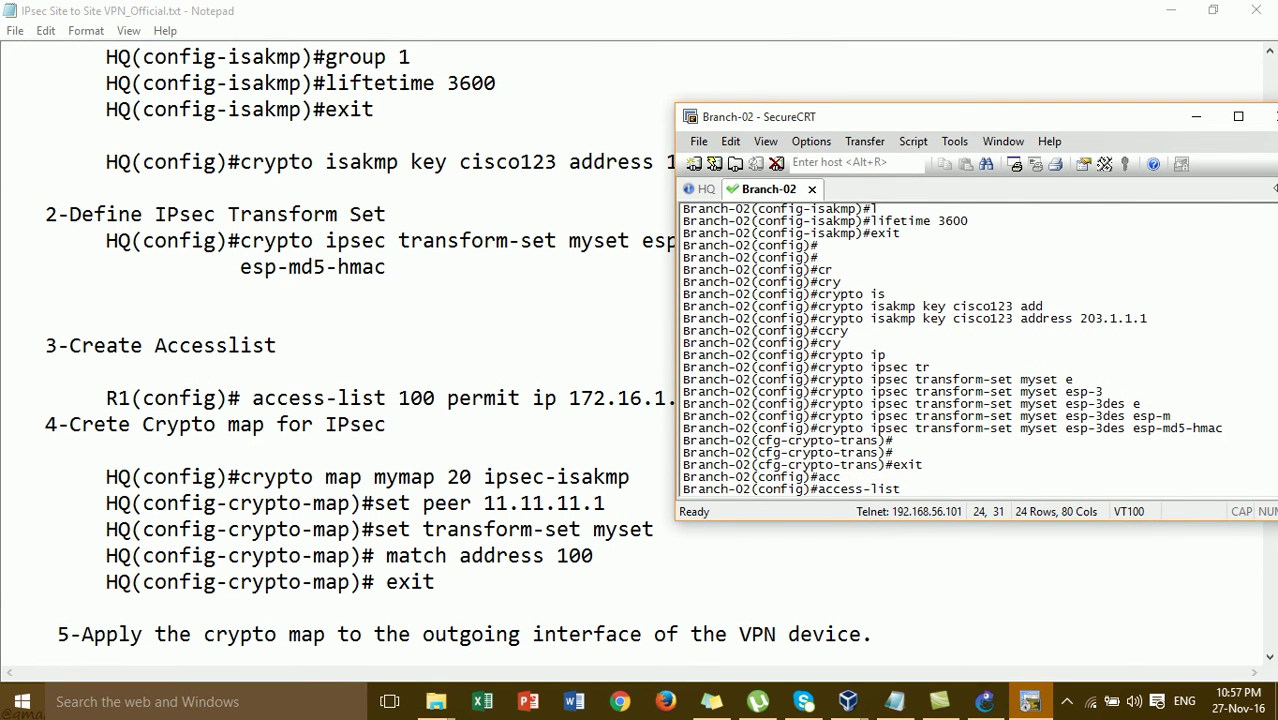
pyautogui.write('100 per')
pyautogui.press('Tab')
pyautogui.write('ip')
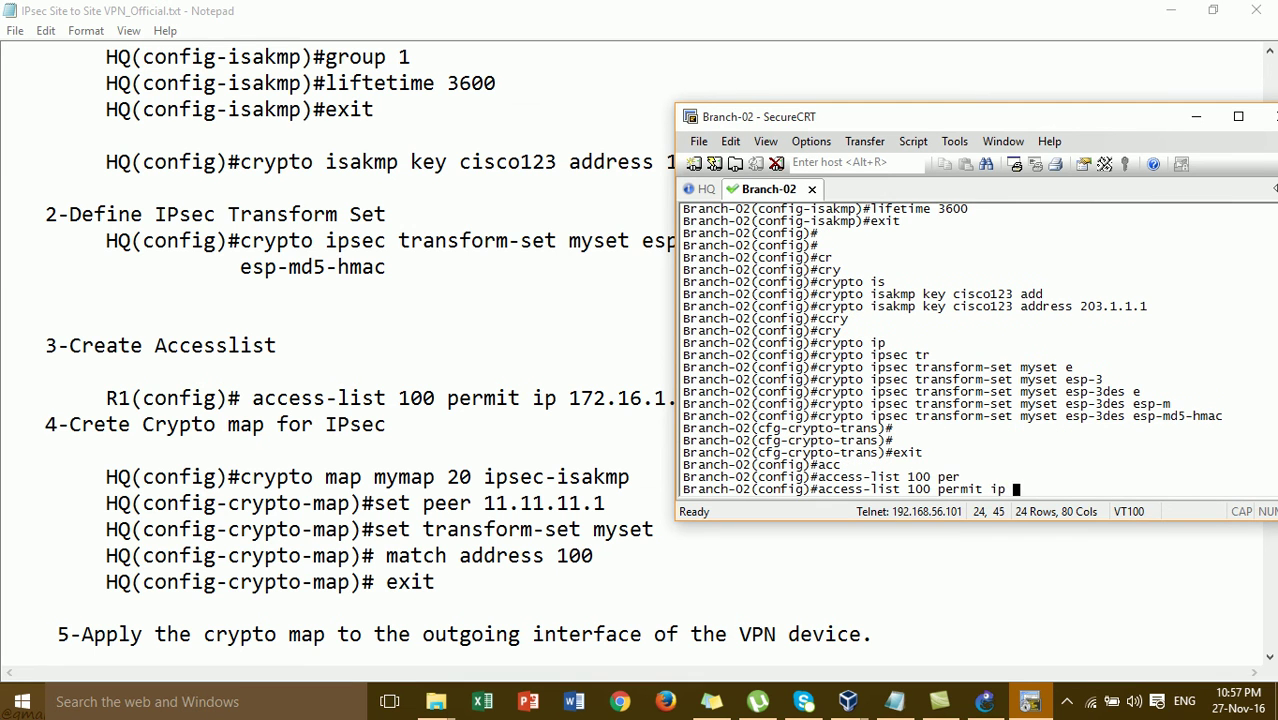
# Switch to the GNS3 topology and examine the Branch-02 and HQ LAN networks needed for the access list
pyautogui.click(985, 701)
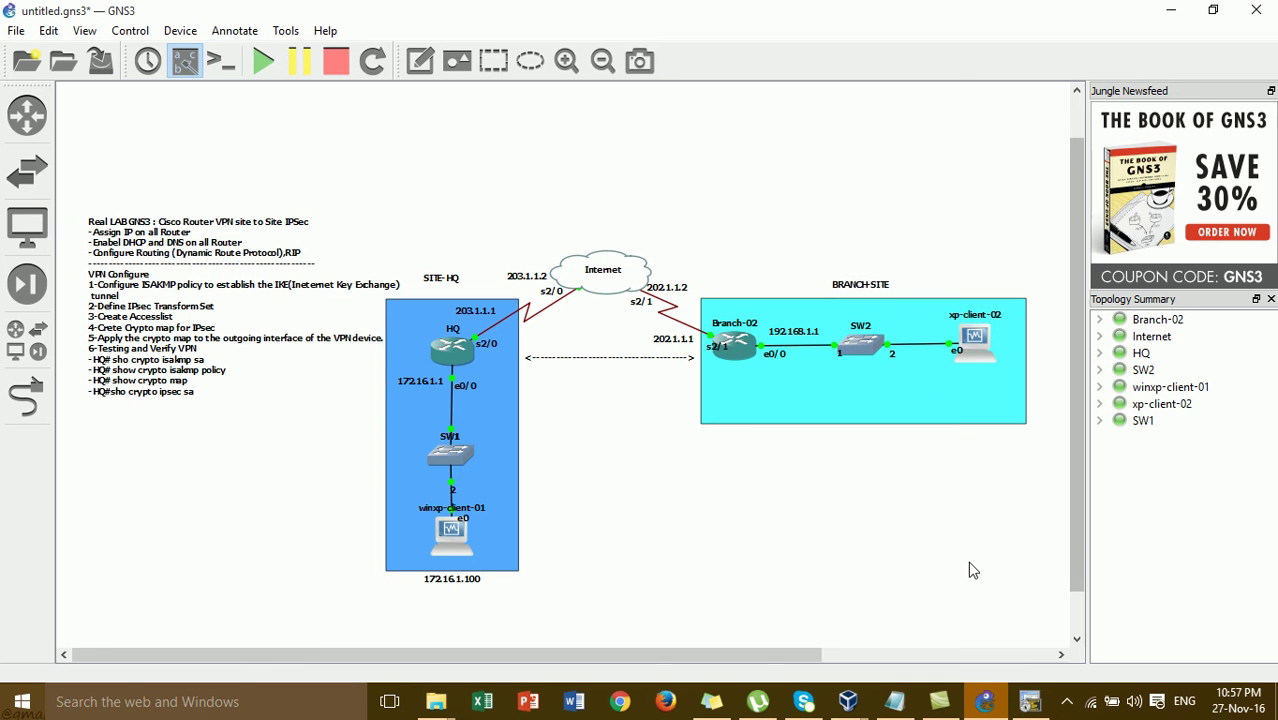
pyautogui.moveTo(1021, 590); pyautogui.dragTo(768, 204)
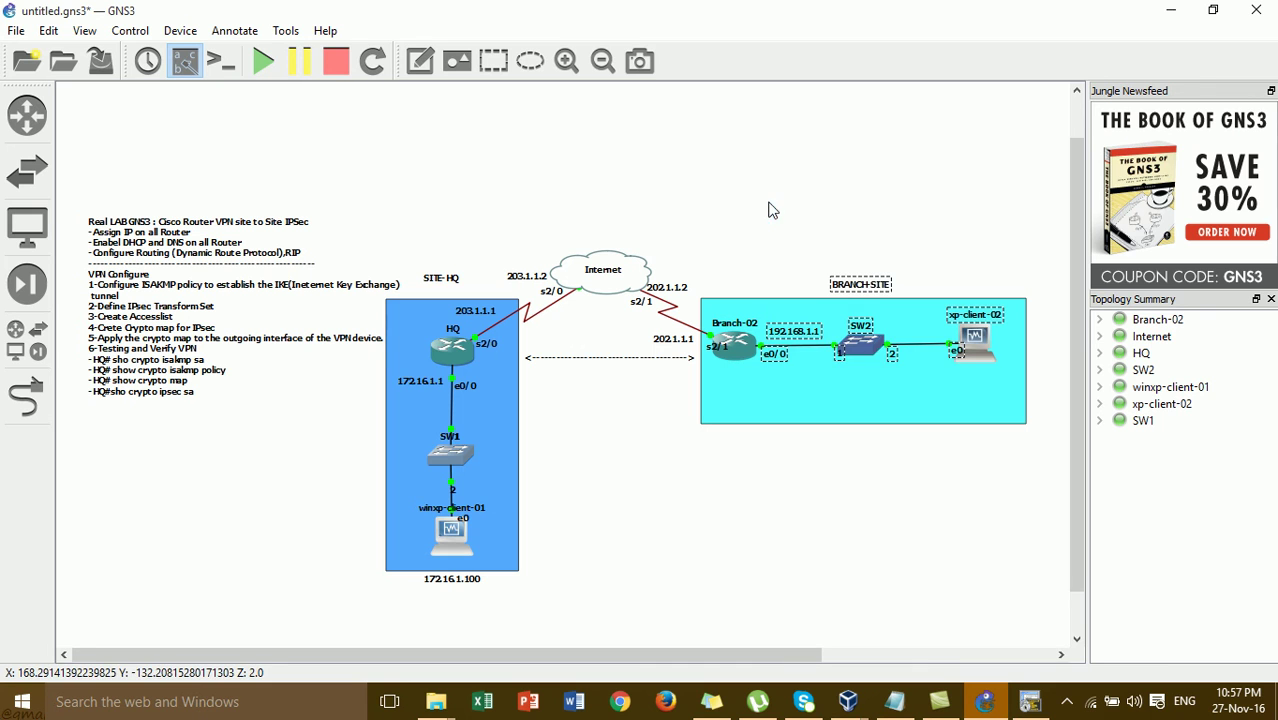
pyautogui.moveTo(624, 588); pyautogui.dragTo(410, 427)
pyautogui.moveTo(768, 196); pyautogui.dragTo(780, 242)
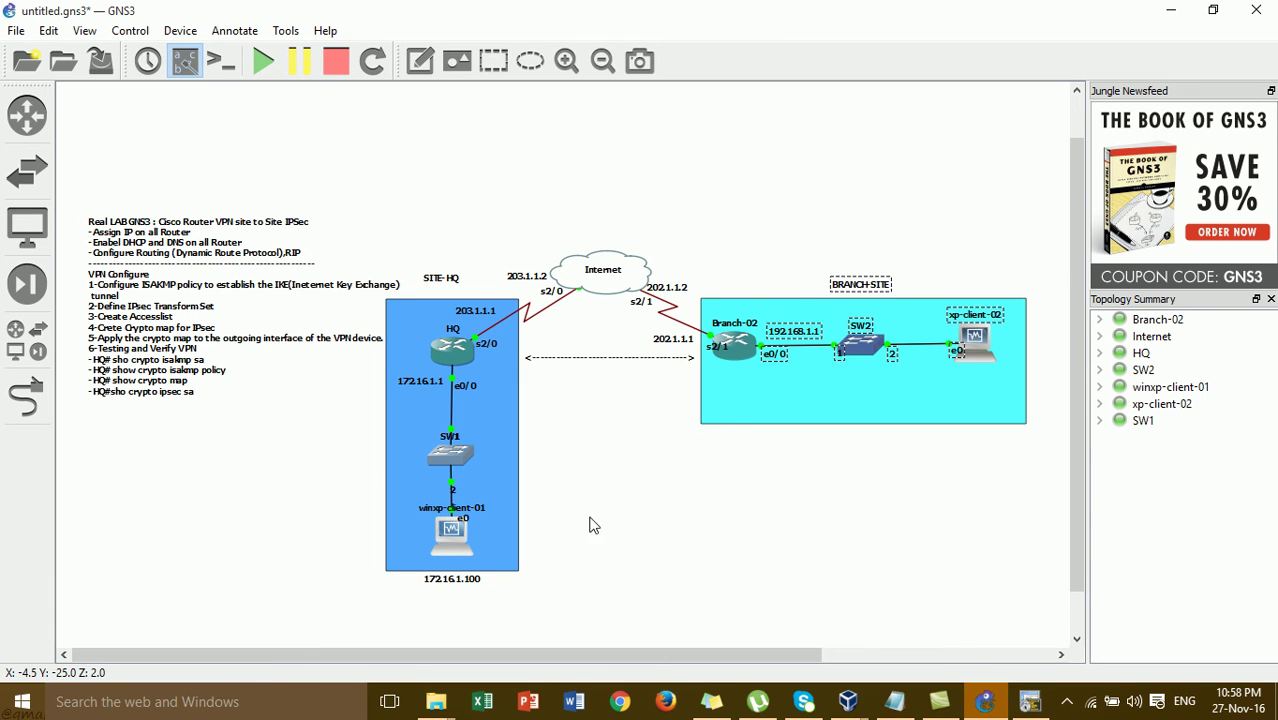
pyautogui.moveTo(600, 610); pyautogui.dragTo(371, 408)
pyautogui.click(565, 413)
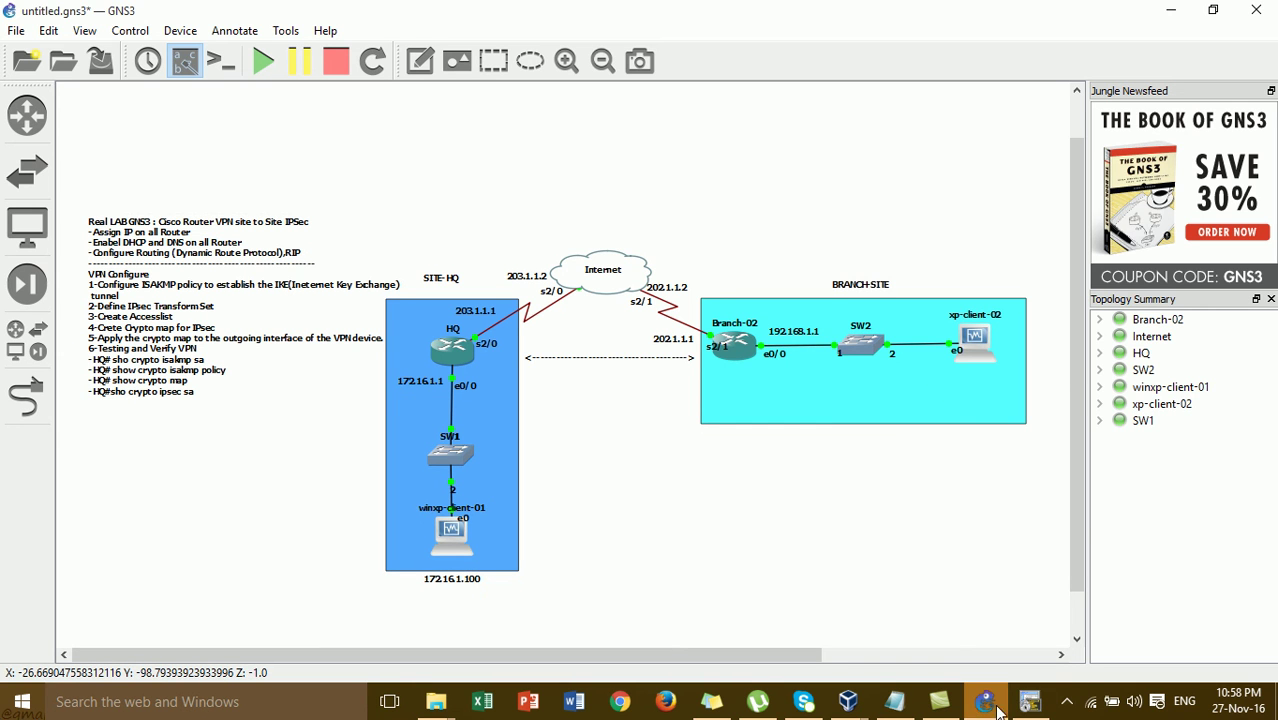
# Complete Branch-02's access-list 100 permit ip entry with source 192.168.1.0 0.0.0.255 and destination 172.16.1.0 0.0.0.255
pyautogui.click(1032, 703)
pyautogui.write('192.168')
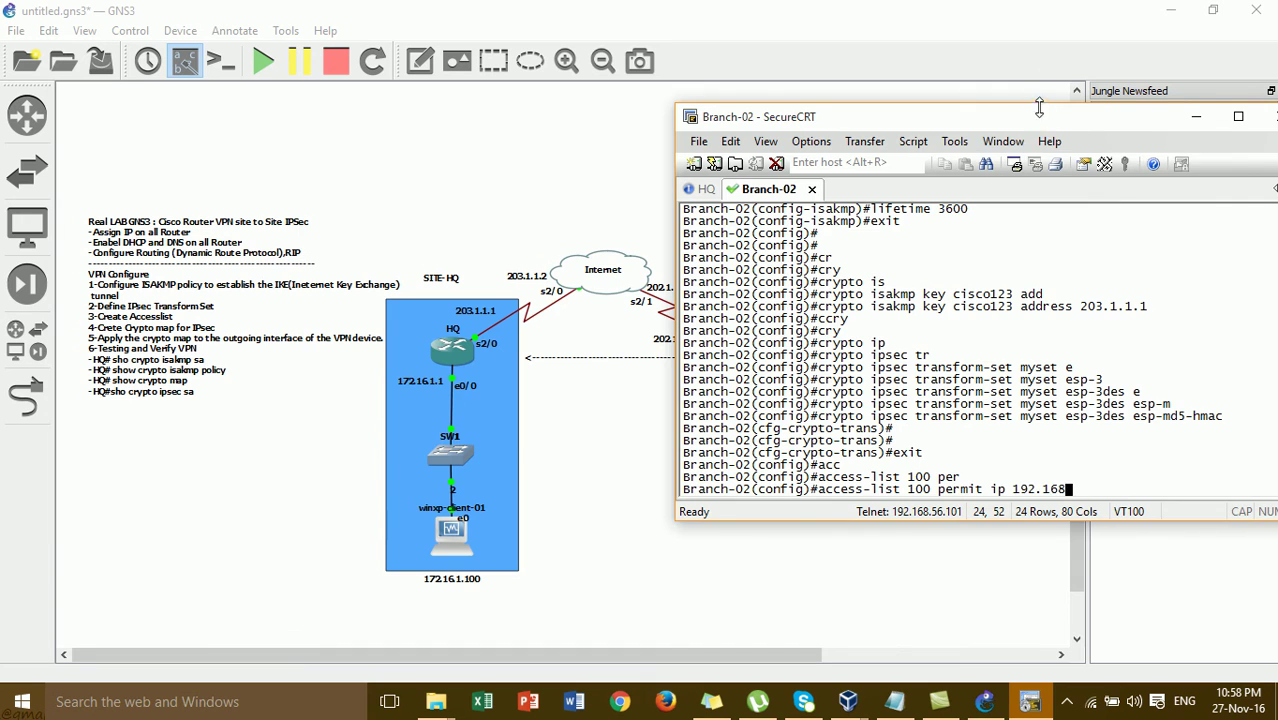
pyautogui.moveTo(1037, 120); pyautogui.dragTo(447, 179)
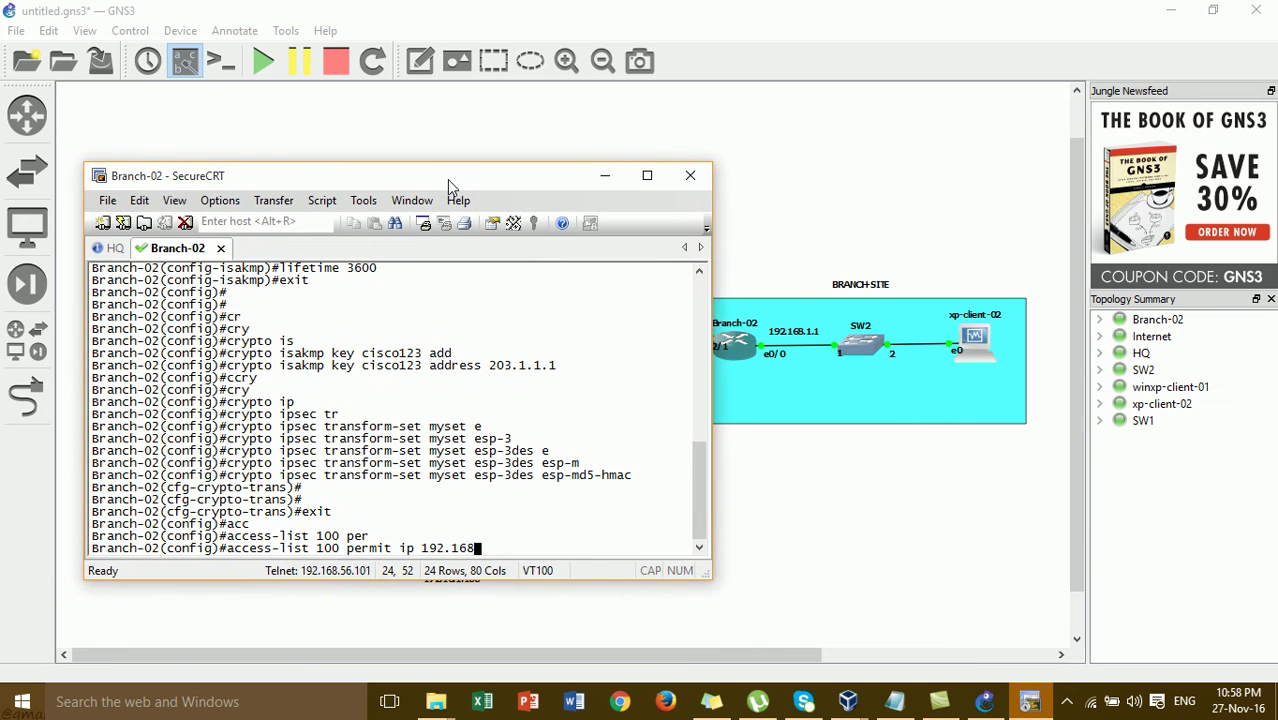
pyautogui.write('.1.0 9')
pyautogui.press('BackSpace')
pyautogui.press('BackSpace')
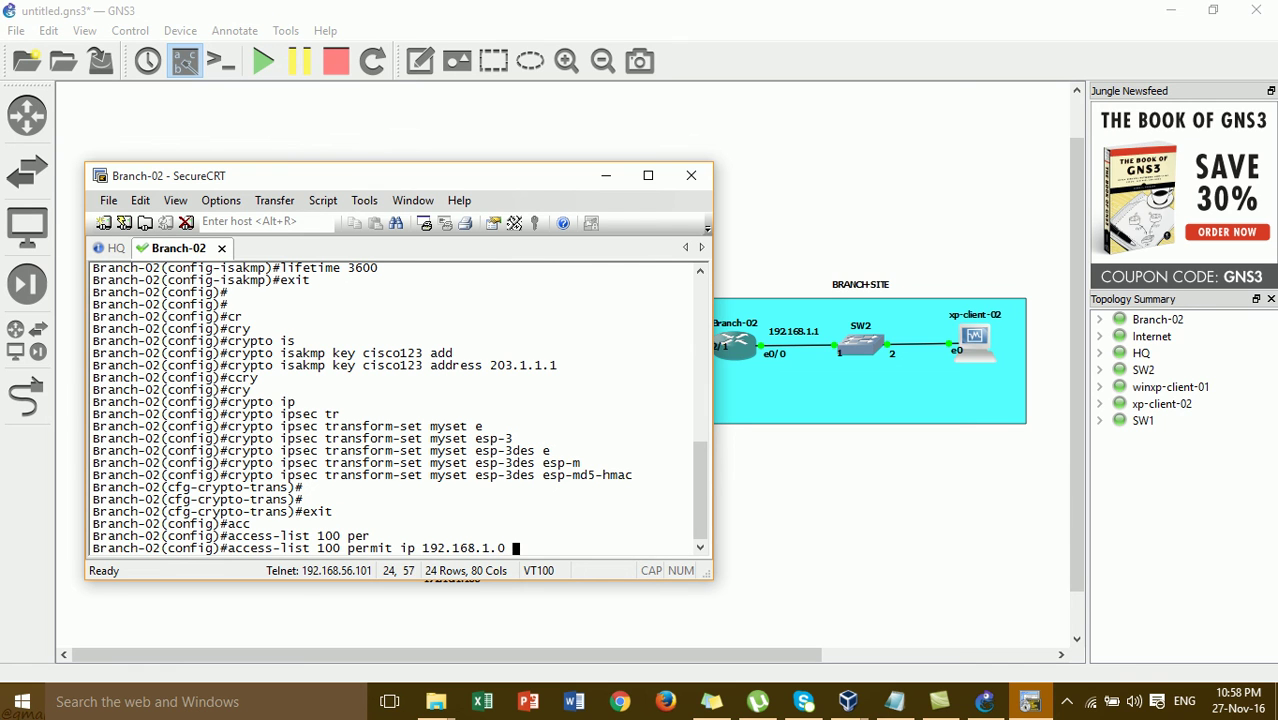
pyautogui.press('BackSpace')
pyautogui.write('0.0.0.255 172.16.1.0 0.0.0.255')
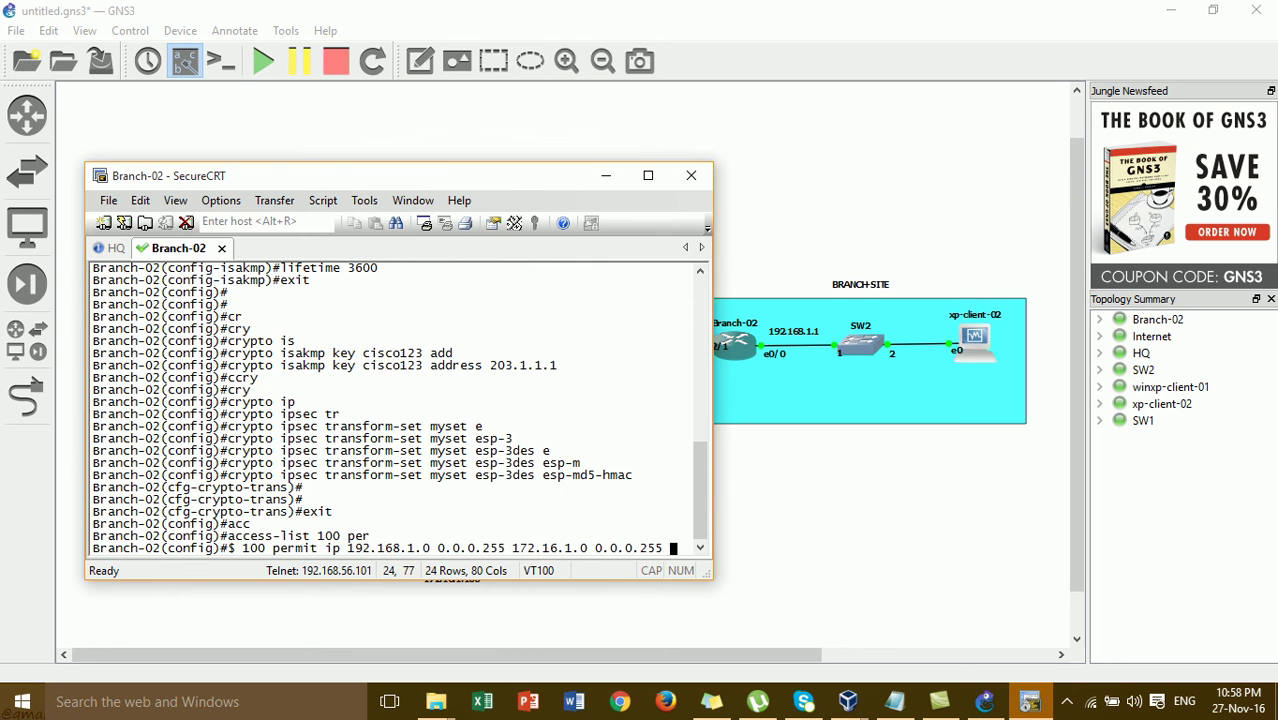
pyautogui.press('Return')
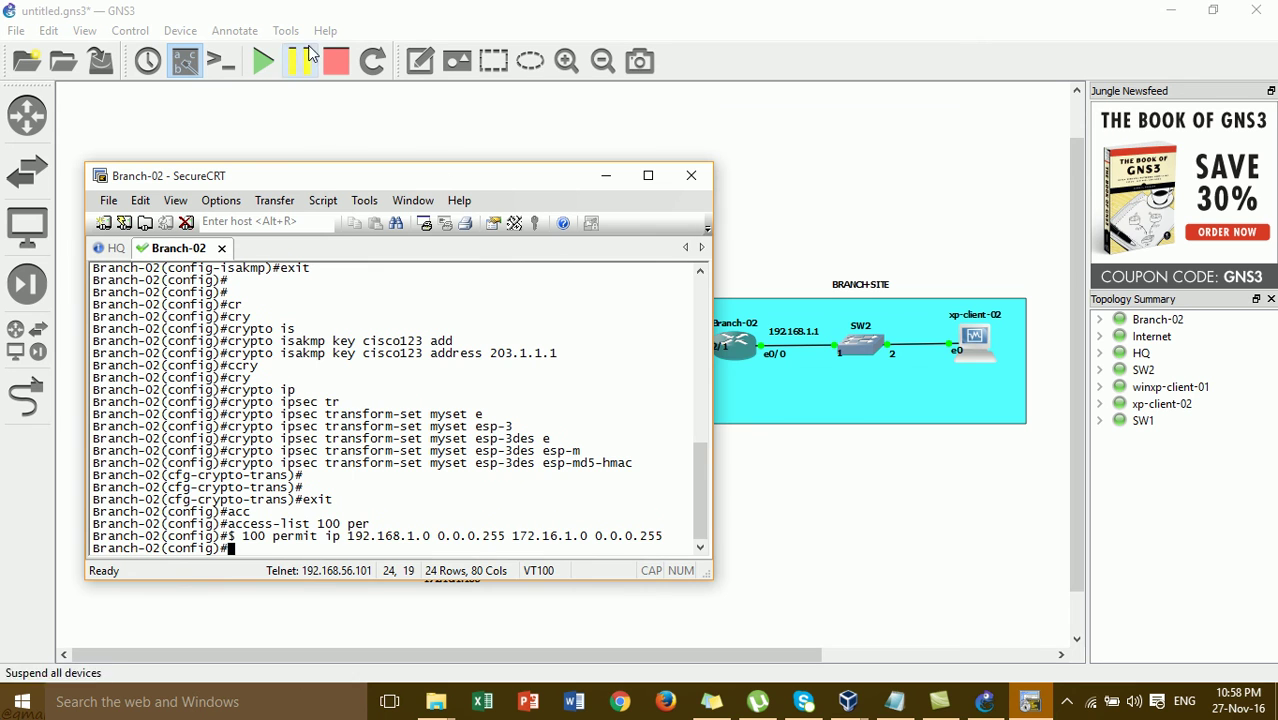
# Bring up the Notepad VPN notes behind the Branch-02 console, with the console clear of the crypto map section
pyautogui.moveTo(324, 177); pyautogui.dragTo(889, 160)
pyautogui.click(894, 701)
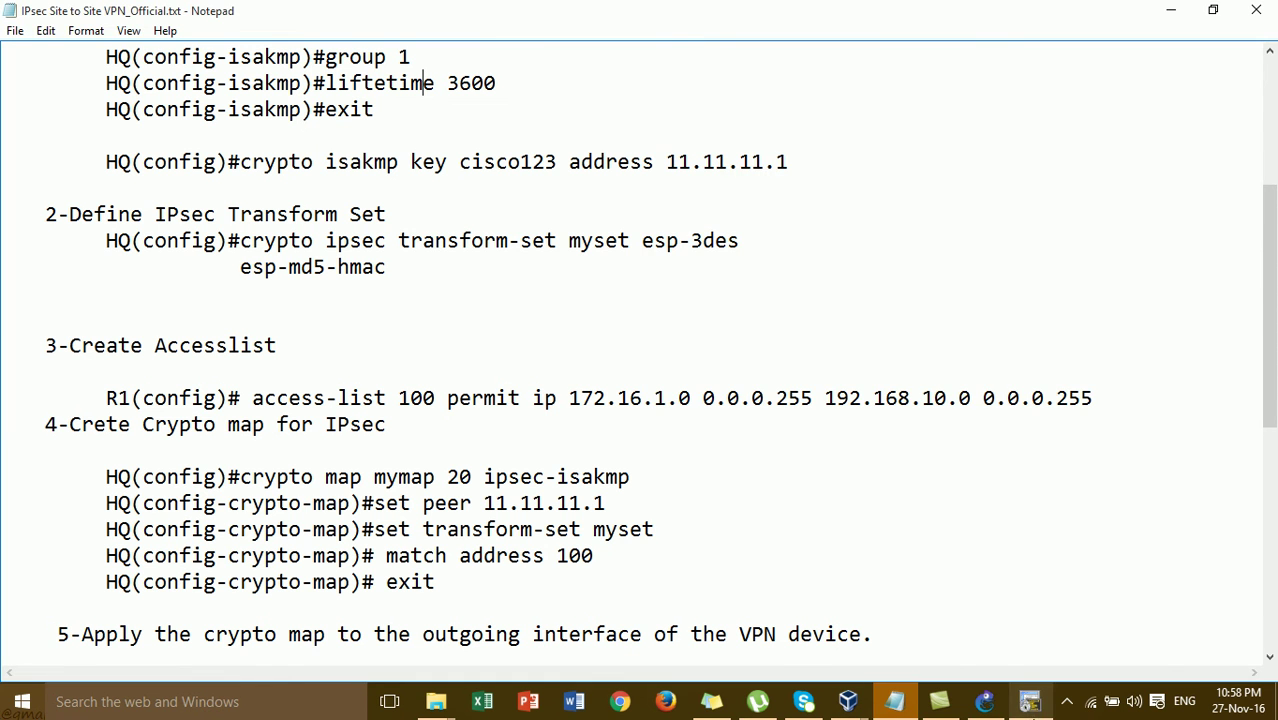
pyautogui.click(1030, 701)
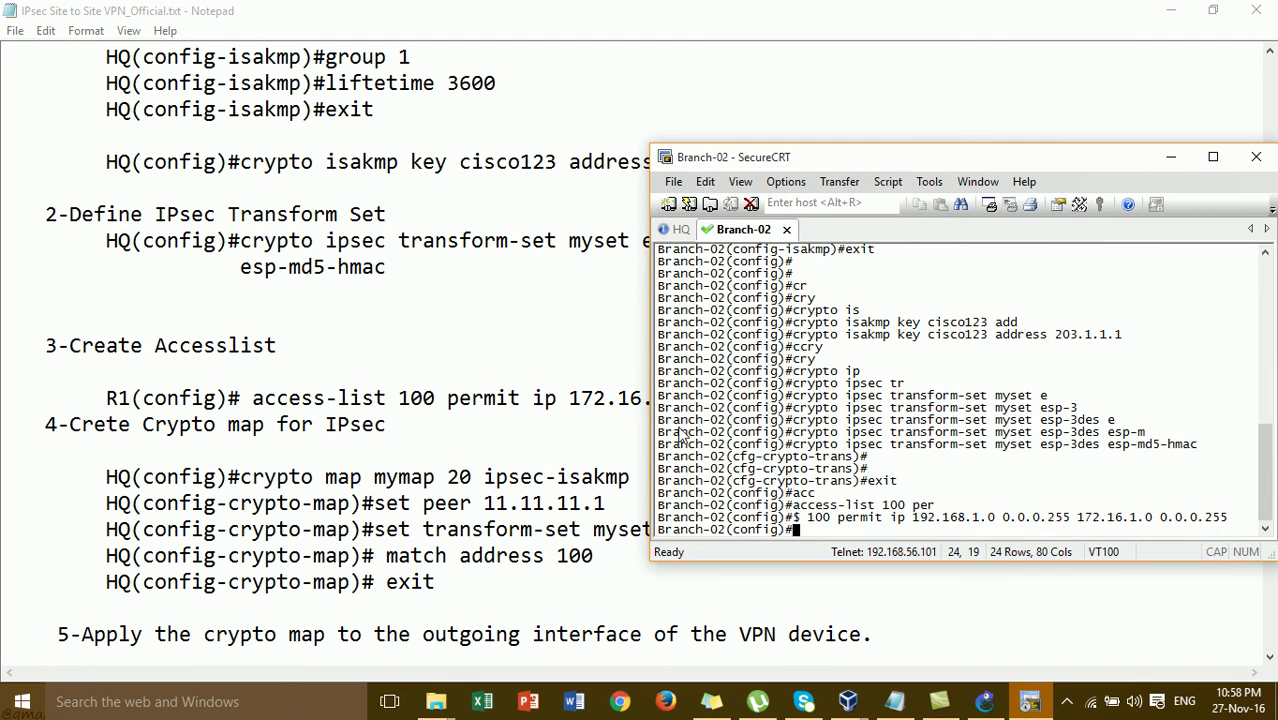
# Create crypto map mymap with sequence number 20 and type ipsec-isakmp on Branch-02
pyautogui.write('cry')
pyautogui.press('Tab')
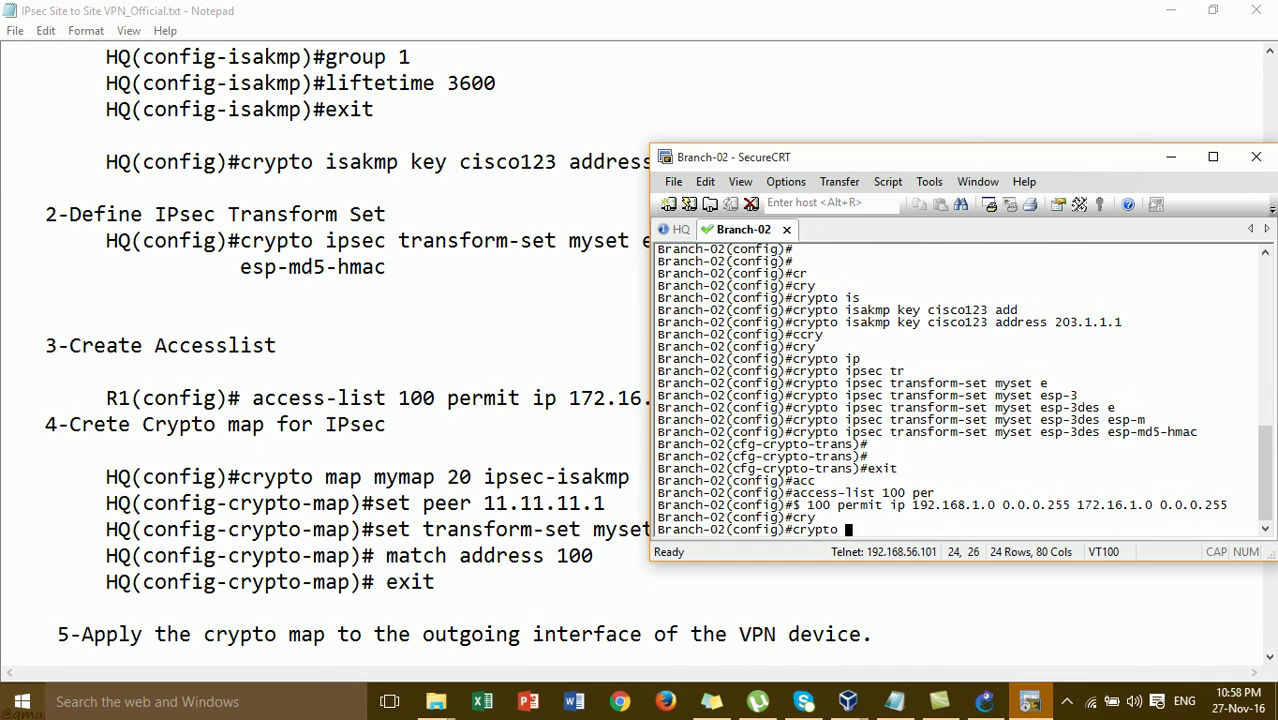
pyautogui.write('m')
pyautogui.press('Tab')
pyautogui.write('a')
pyautogui.press('Tab')
pyautogui.write('m')
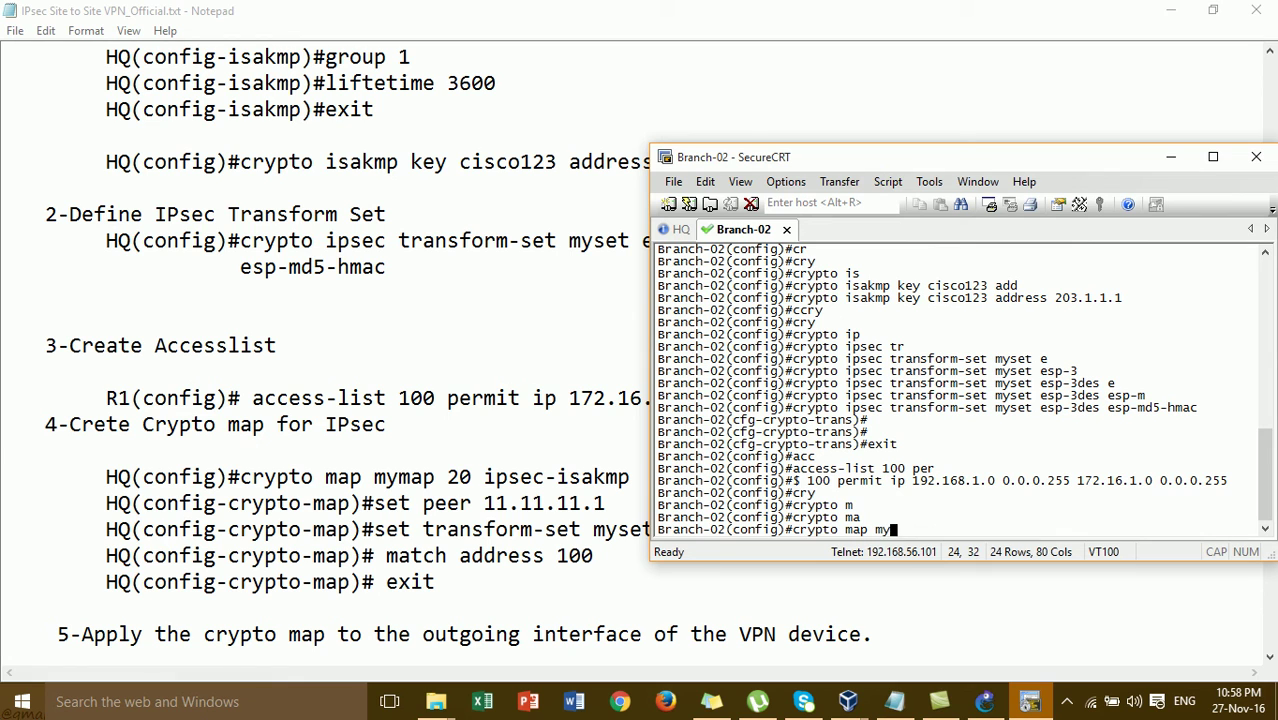
pyautogui.write('ymao ')
pyautogui.write('20')
pyautogui.write('p')
pyautogui.press('Tab')
pyautogui.write('sec-is')
pyautogui.press('Tab')
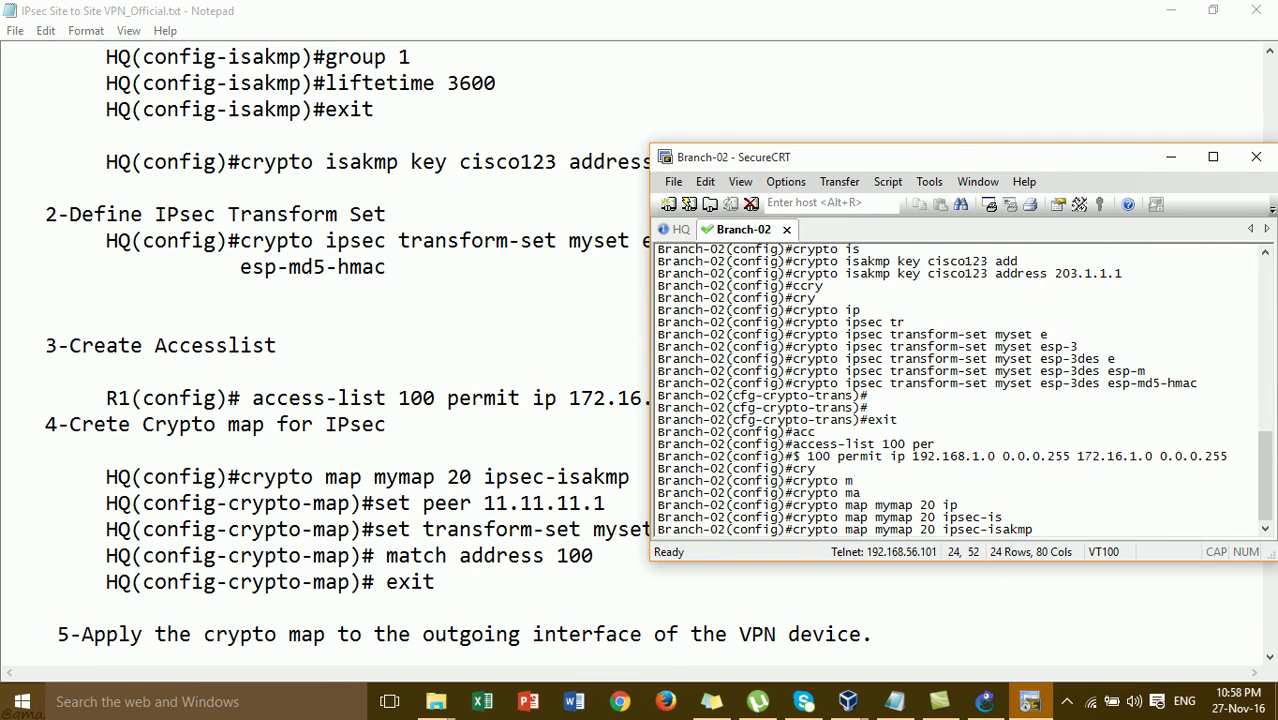
pyautogui.press('Return')
# Set the crypto map's peer to 203.1.1.1
pyautogui.write('set')
pyautogui.press('Tab')
pyautogui.write('pe')
pyautogui.press('Tab')
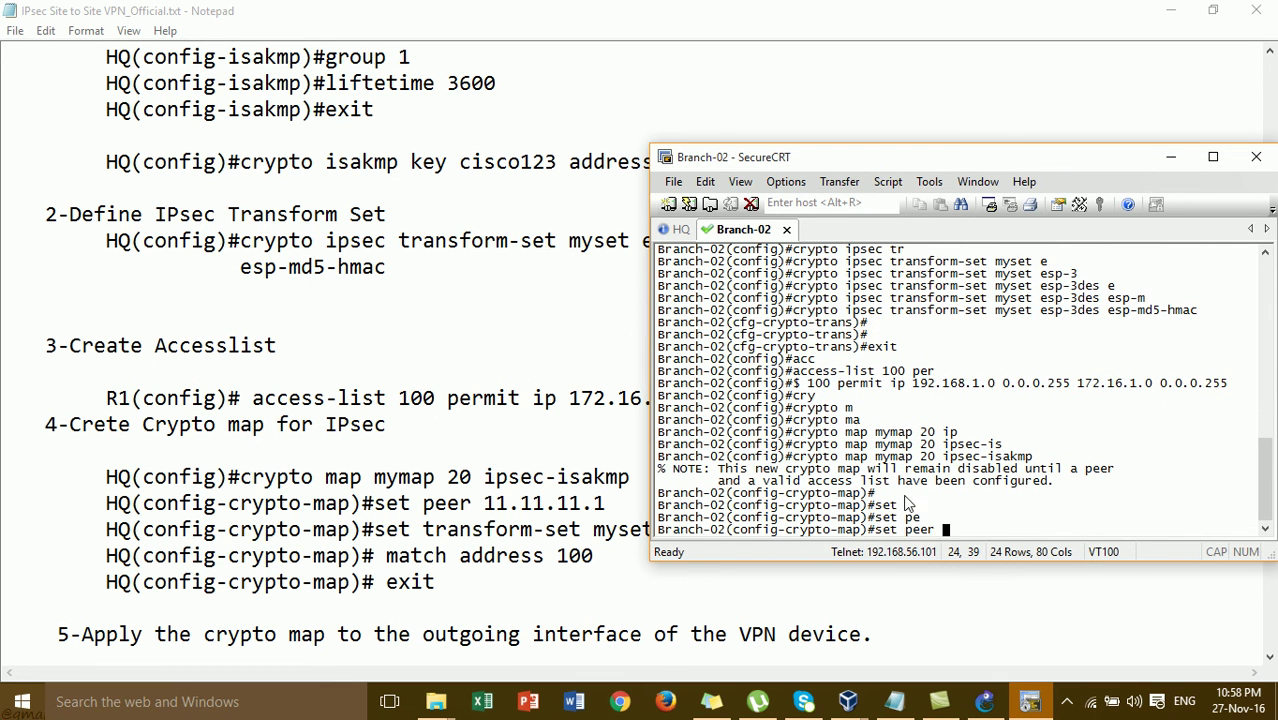
pyautogui.write('203.1.1.1')
pyautogui.press('Return')
# Assign the transform set myset to Branch-02's crypto map
pyautogui.write('se')
pyautogui.press('Tab')
pyautogui.write('tr')
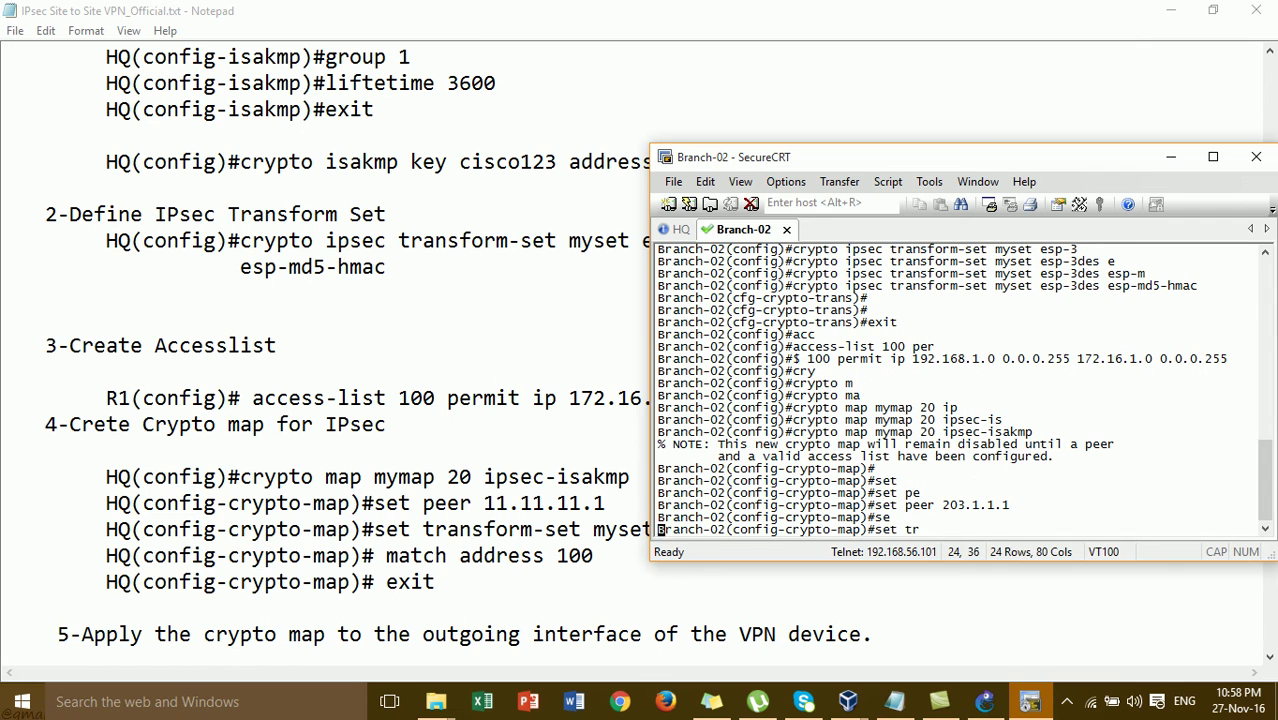
pyautogui.press('Tab')
pyautogui.write('myset')
pyautogui.press('Return')
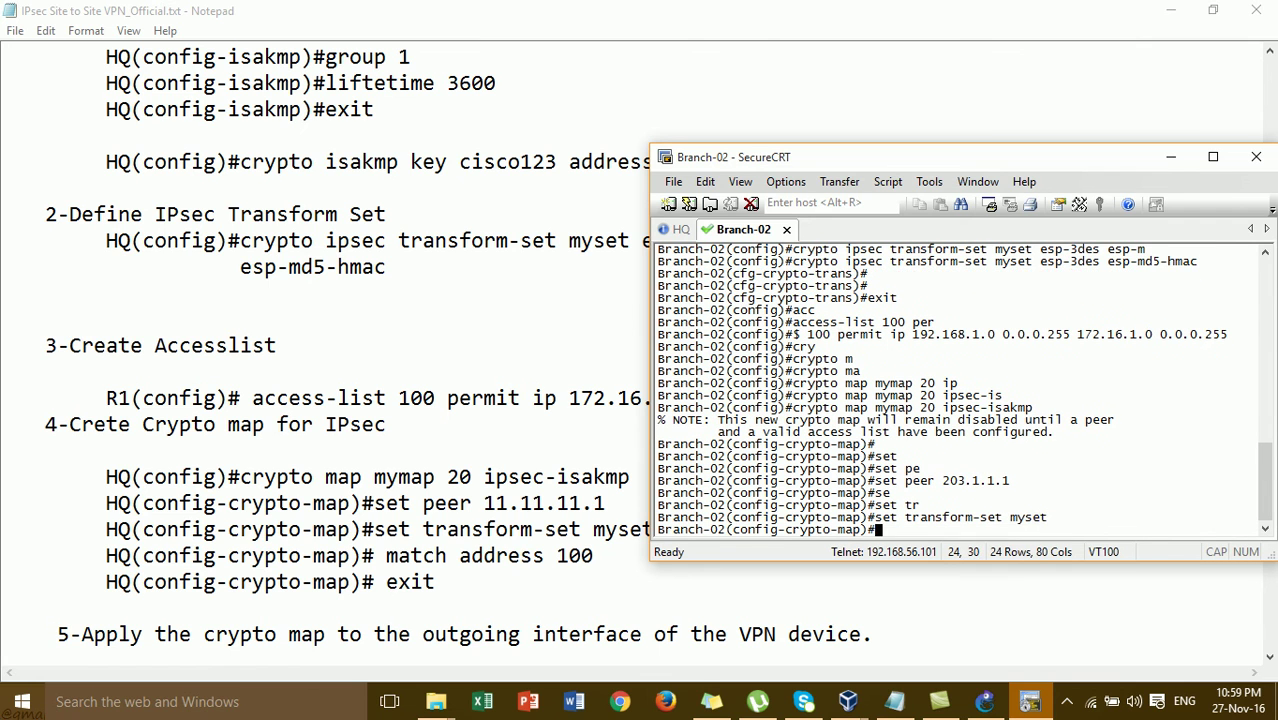
# Match the crypto map to address list 100 and exit crypto map configuration mode
pyautogui.write('mat')
pyautogui.press('Tab')
pyautogui.write('ad')
pyautogui.press('Tab')
pyautogui.write('100')
pyautogui.press('Return')
pyautogui.press('Return')
pyautogui.press('Return')
pyautogui.press('Return')
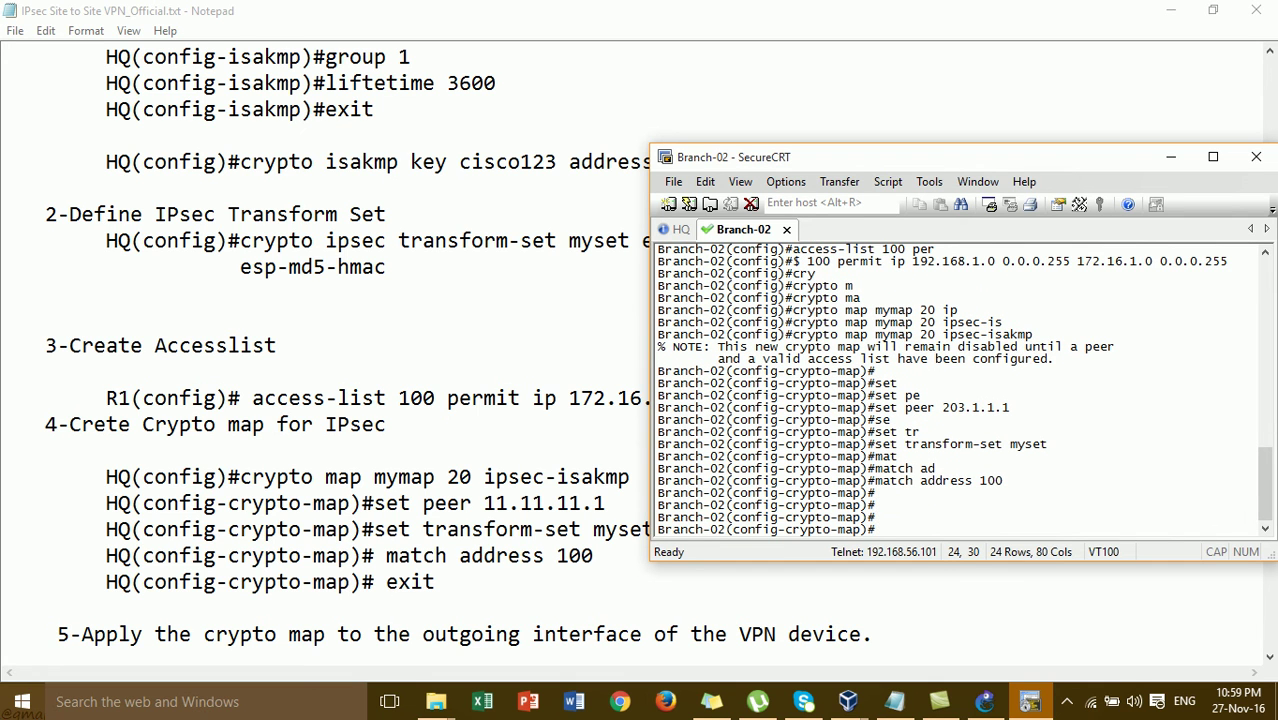
pyautogui.write('exit')
pyautogui.press('Return')
pyautogui.press('Return')
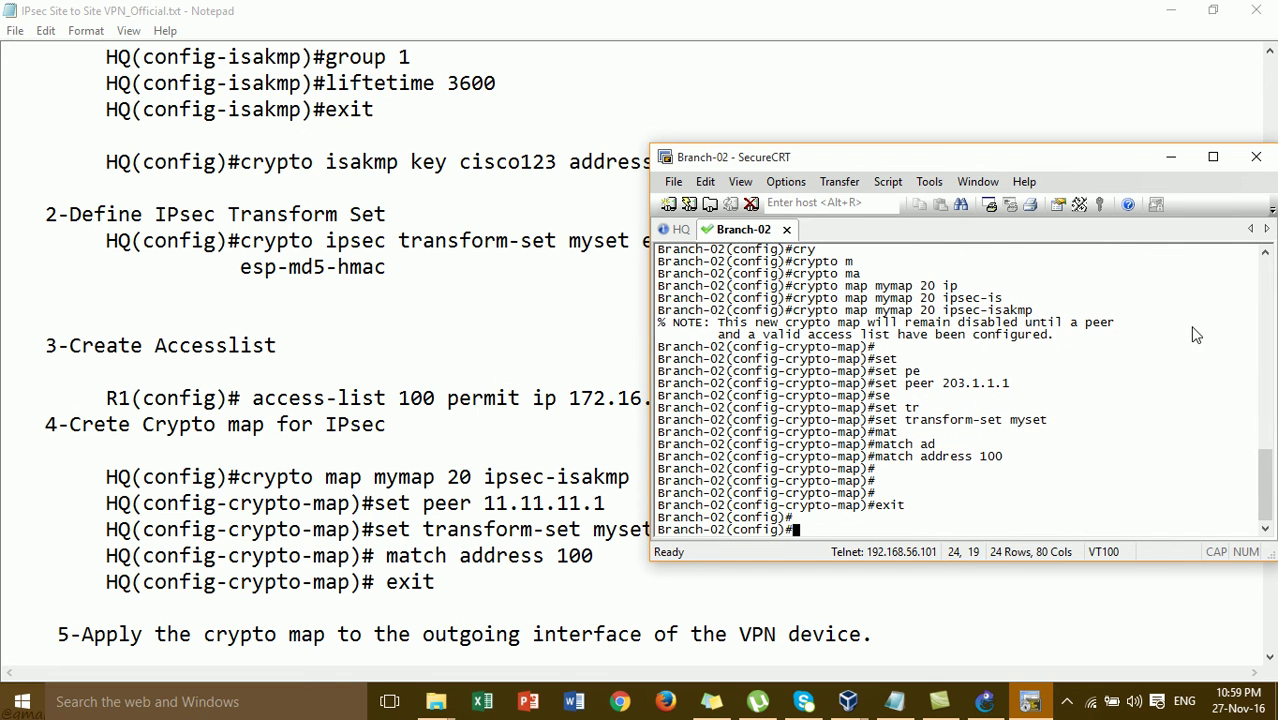
# Review section 5 of the Notepad notes on applying the crypto map to the outgoing interface
pyautogui.click(1272, 607)
pyautogui.moveTo(1272, 475); pyautogui.dragTo(1273, 359)
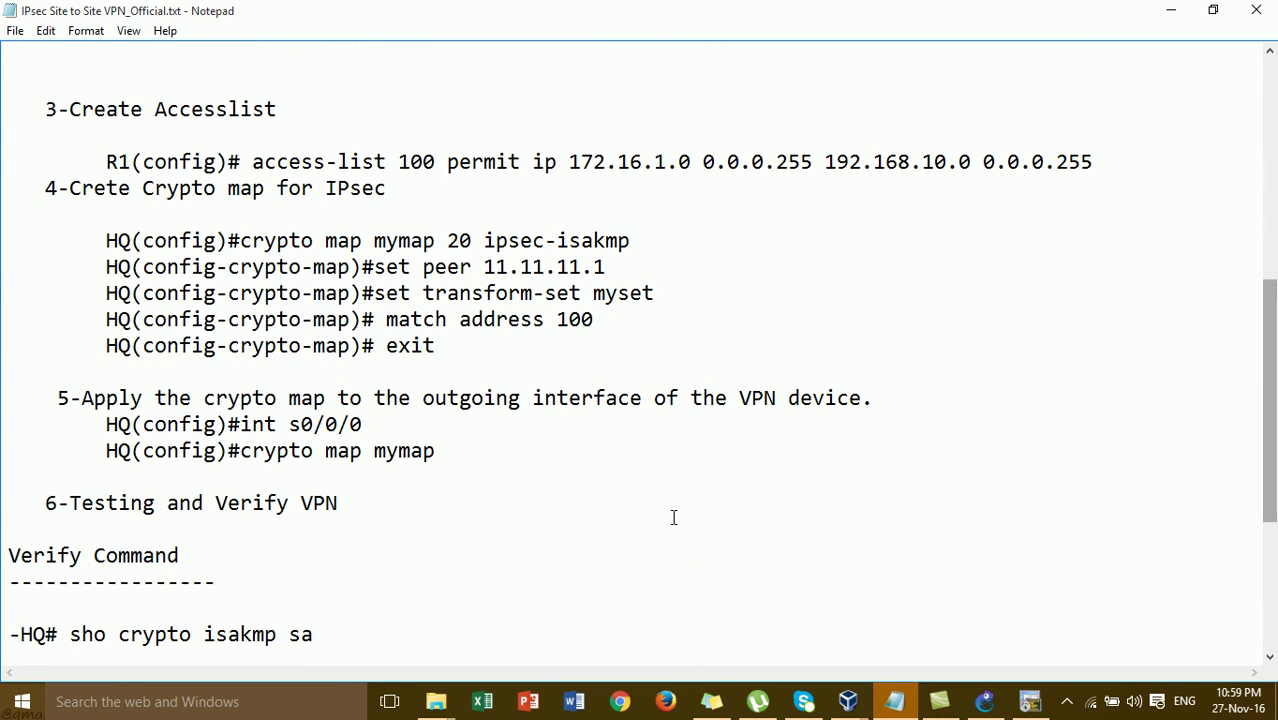
pyautogui.moveTo(224, 405); pyautogui.dragTo(394, 482)
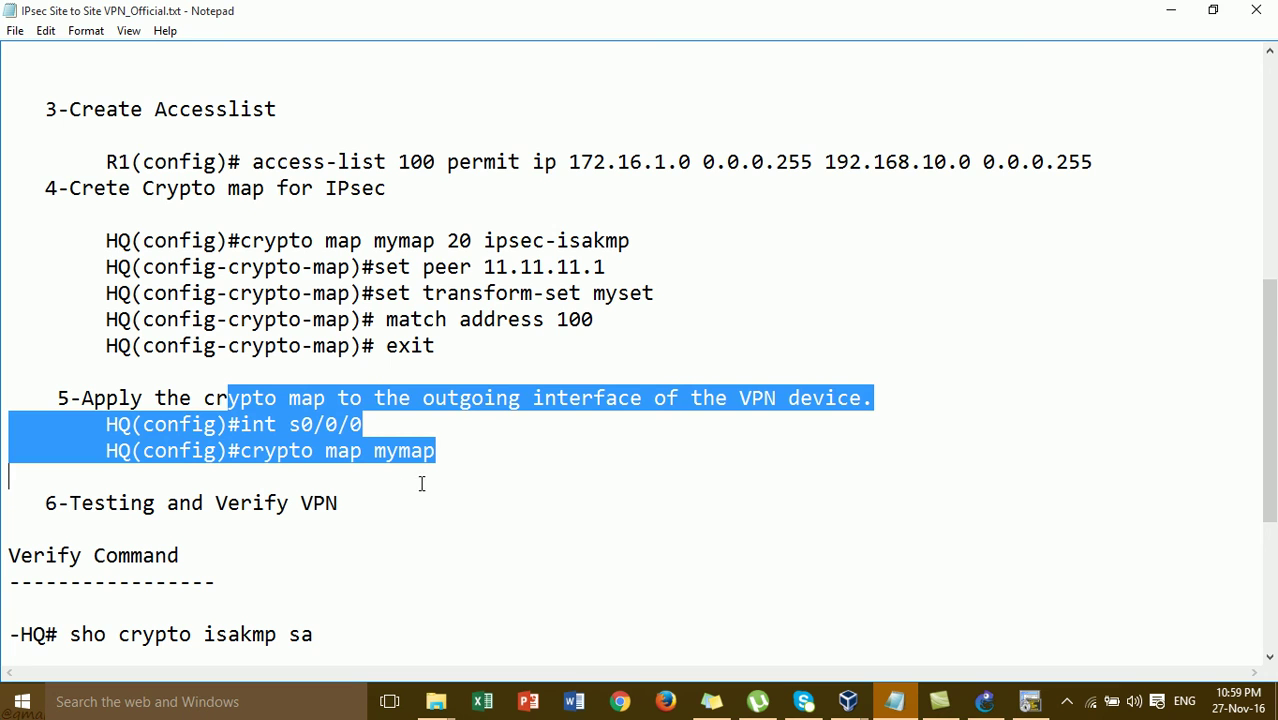
# Check Branch-02's outgoing interface in the GNS3 topology and the running ping on the winxp-client-01 virtual machine
pyautogui.click(985, 701)
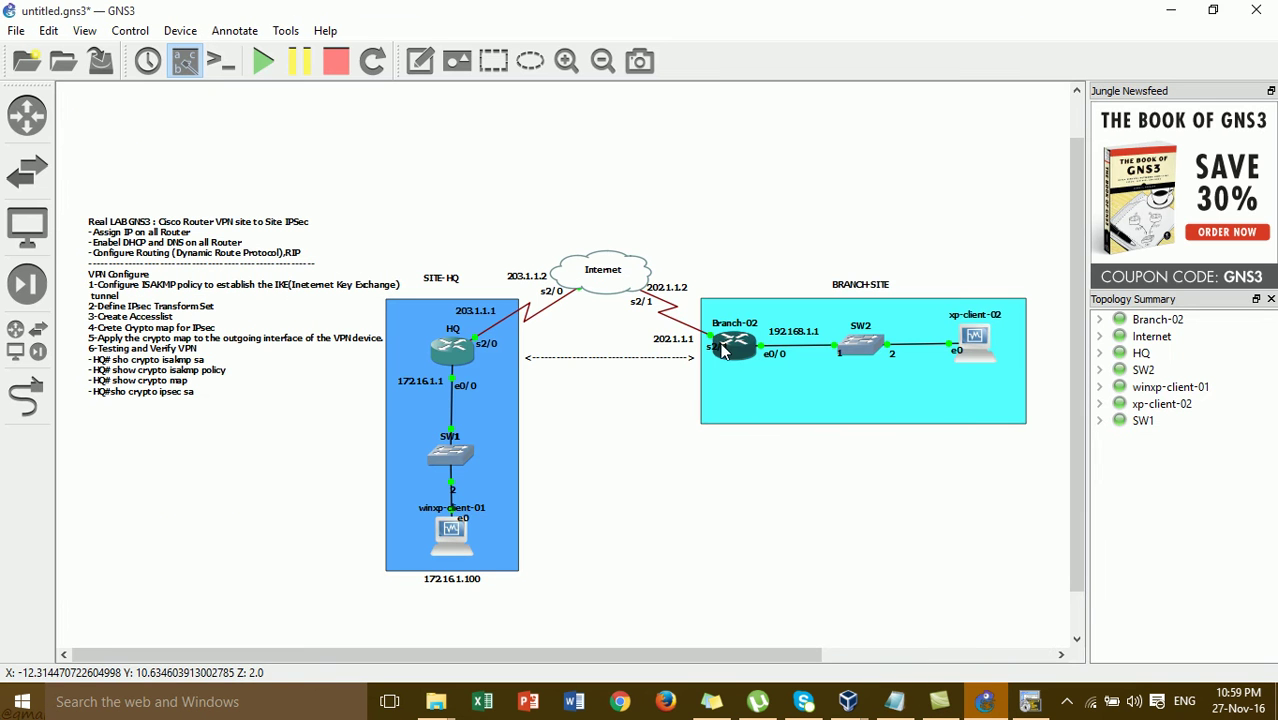
pyautogui.click(848, 701)
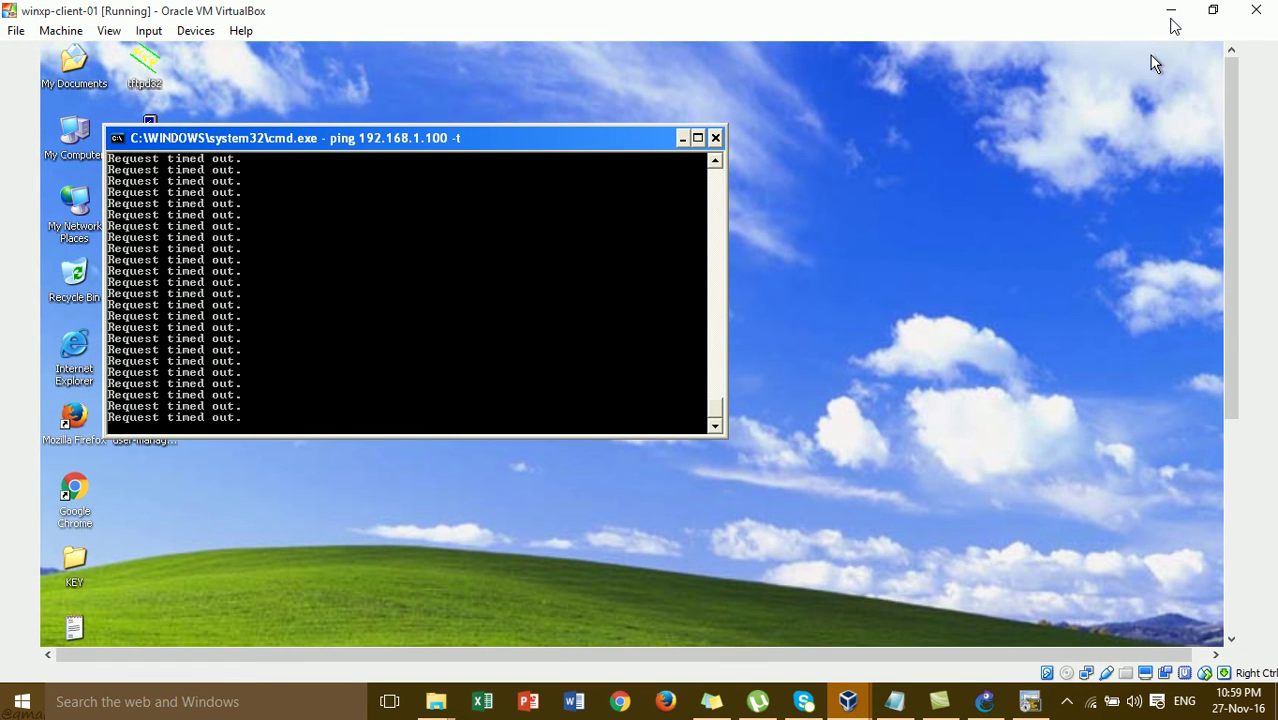
pyautogui.click(1172, 18)
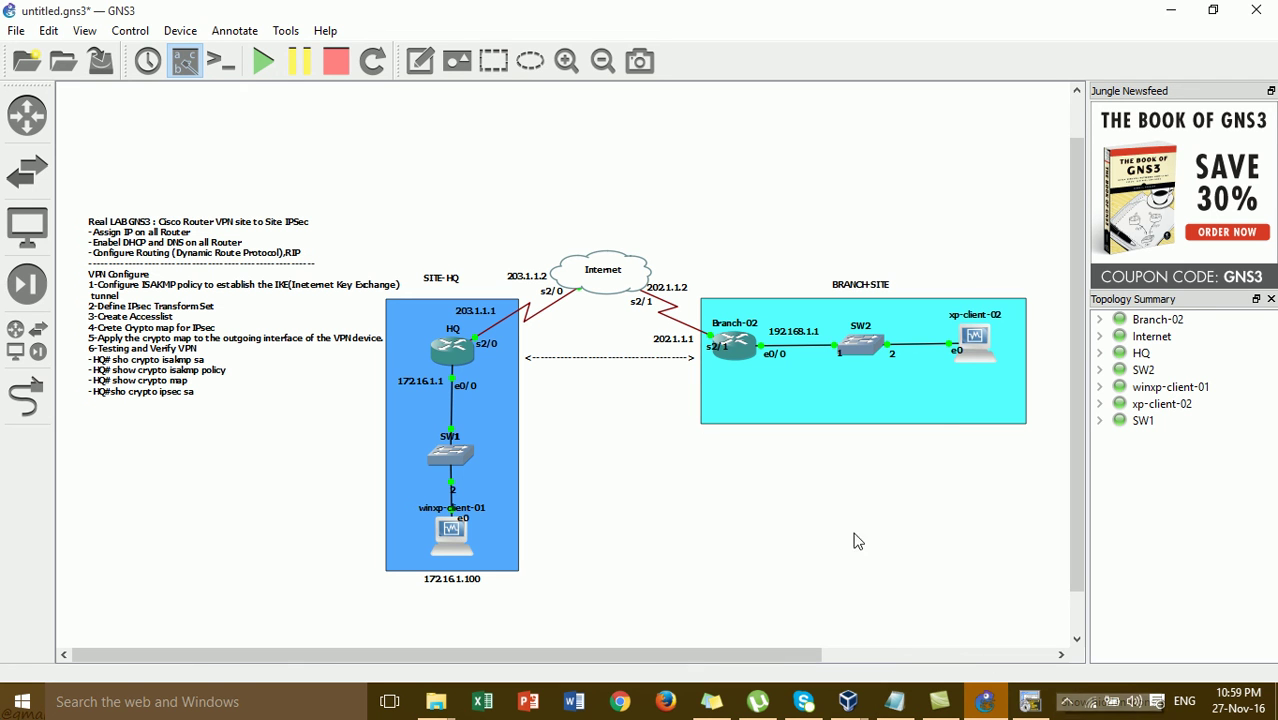
# Enter interface s2/1 configuration on Branch-02 and write the crypto map mymap command without running it
pyautogui.click(1035, 704)
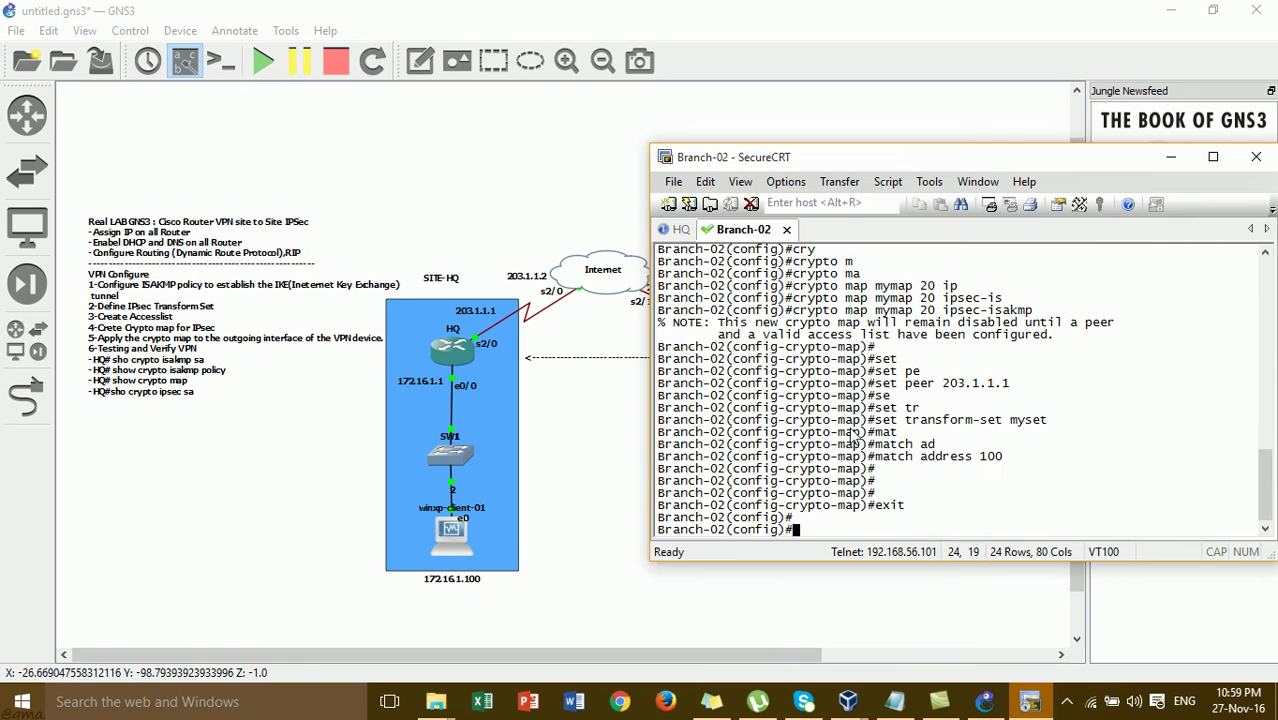
pyautogui.write('int s2/1')
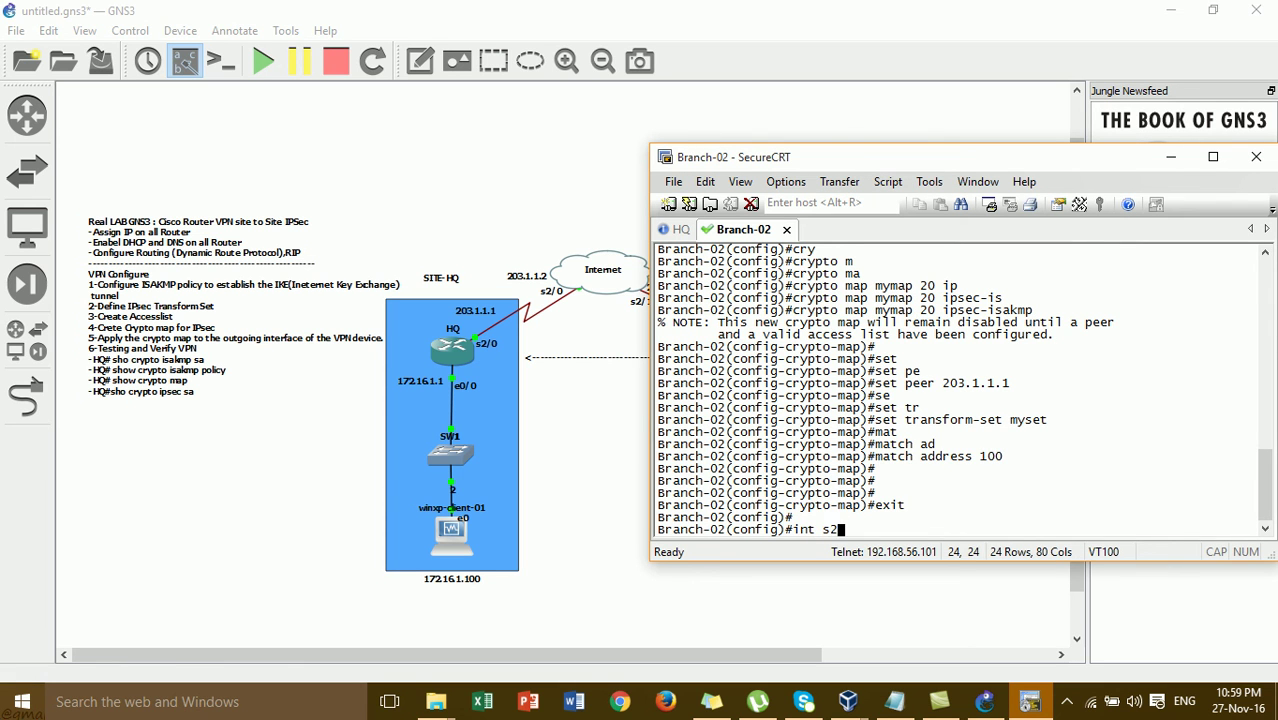
pyautogui.press('Return')
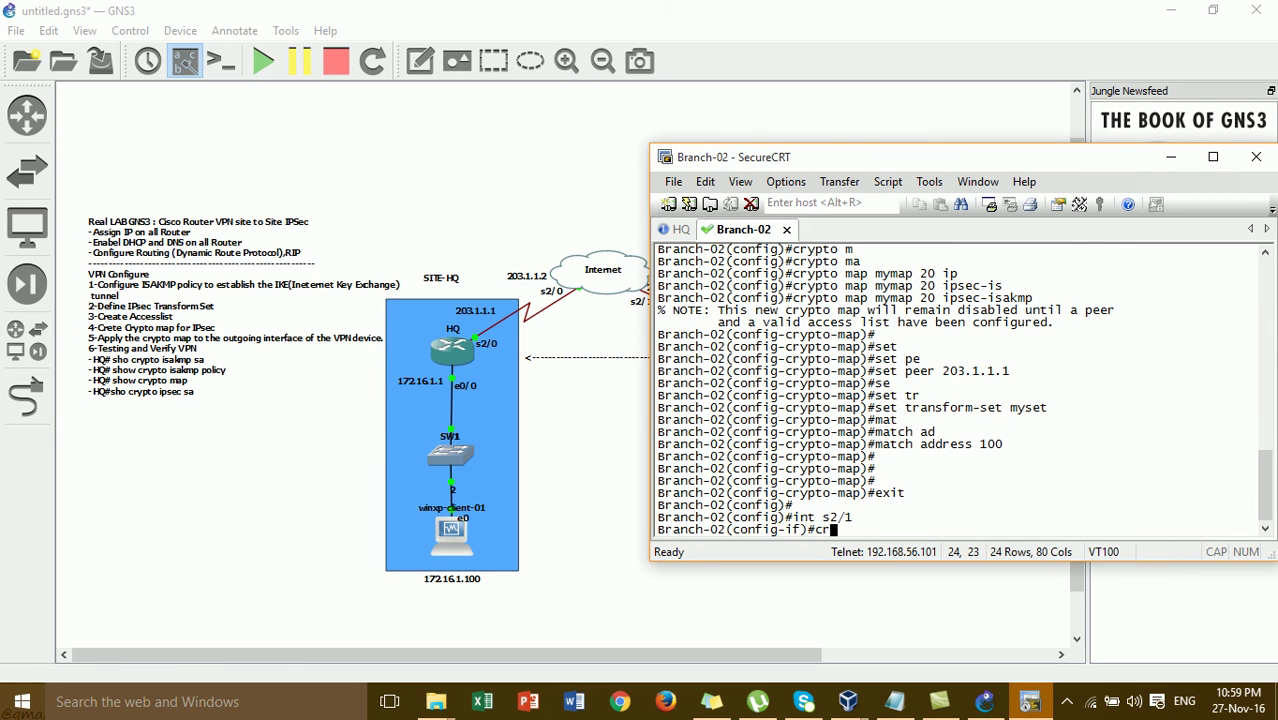
pyautogui.write('cr')
pyautogui.press('Tab')
pyautogui.write('y')
pyautogui.press('Tab')
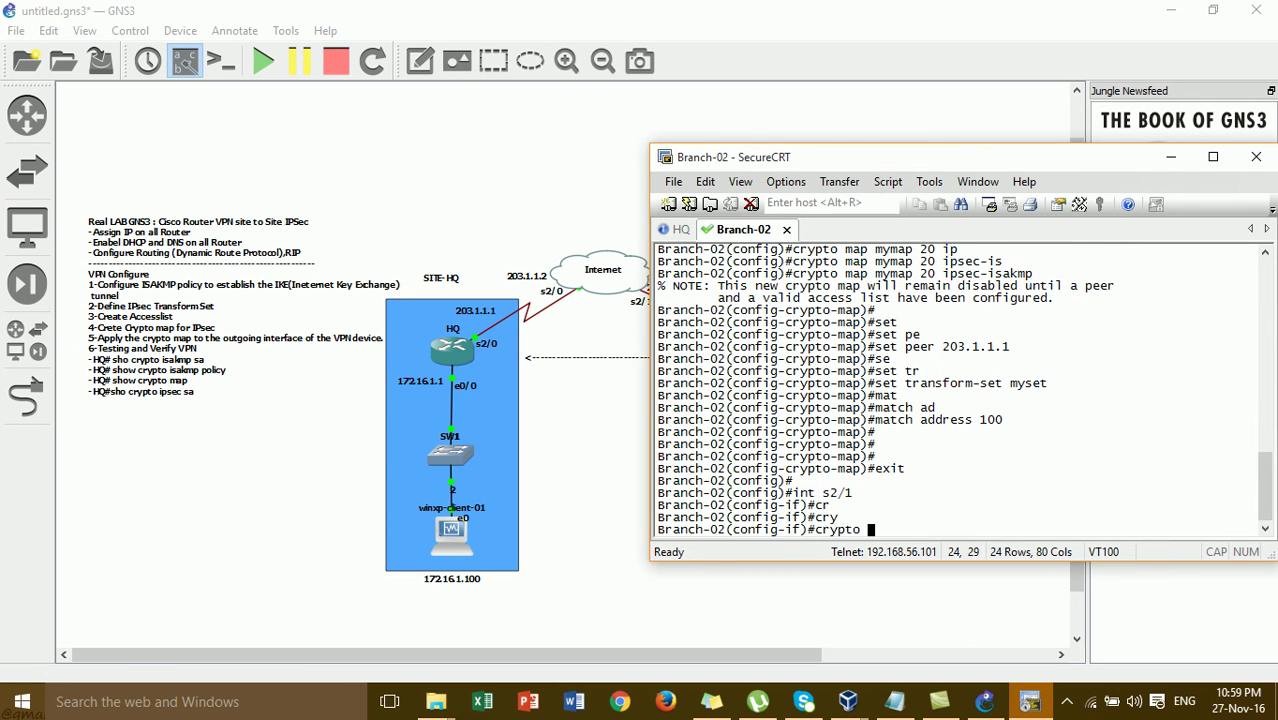
pyautogui.write('ma')
pyautogui.press('Tab')
pyautogui.write('mymap')
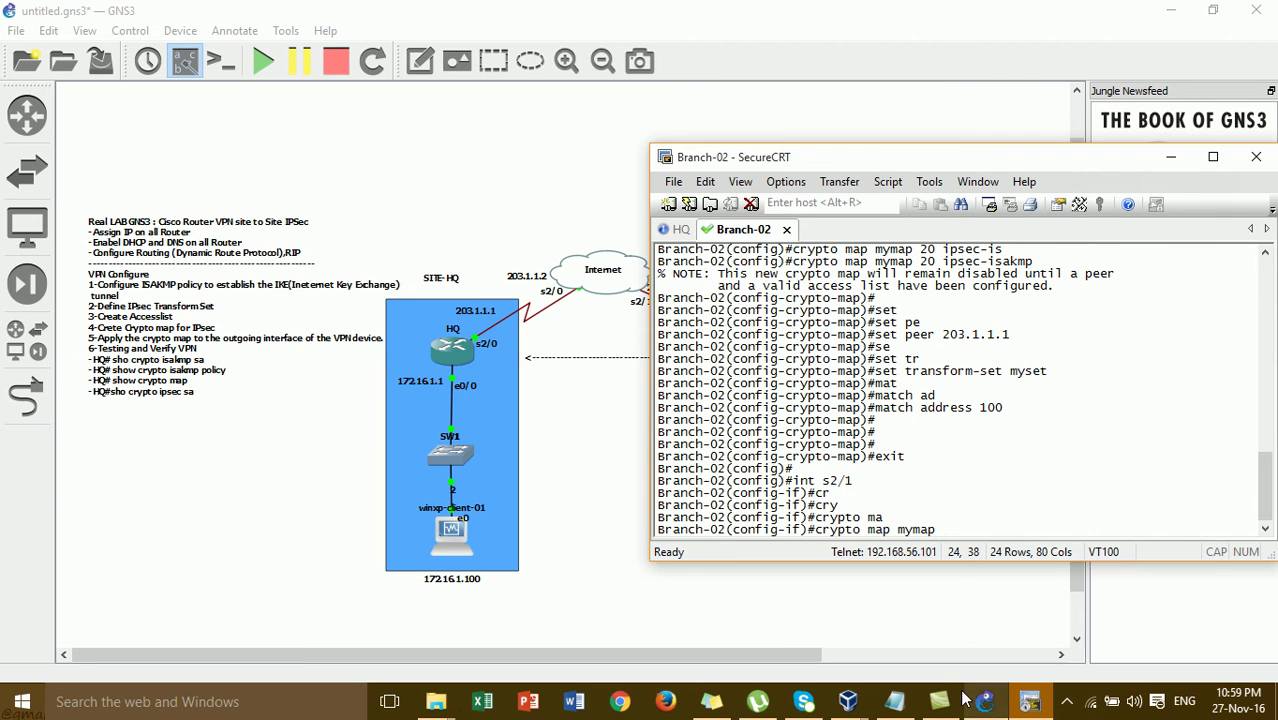
# Show winxp-client-01's ping window behind the Branch-02 console and run the prepared command to apply mymap to the interface
pyautogui.moveTo(852, 705)
pyautogui.click(966, 660)
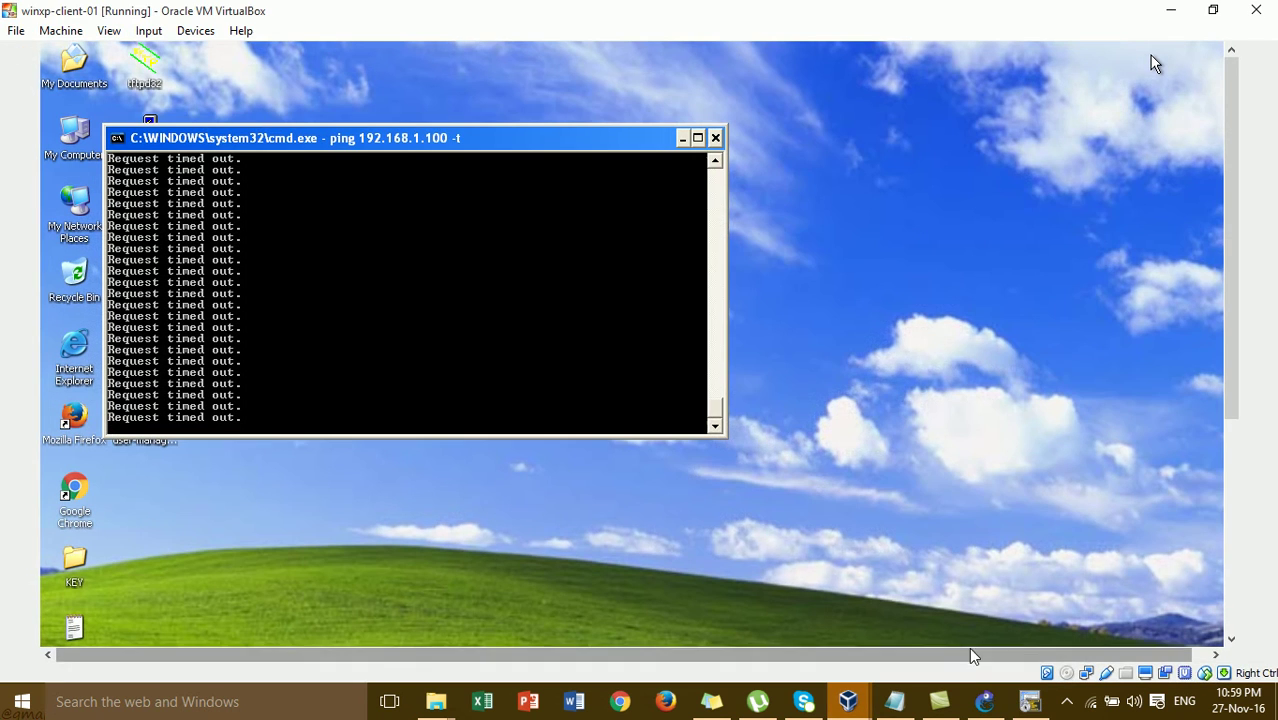
pyautogui.click(1034, 704)
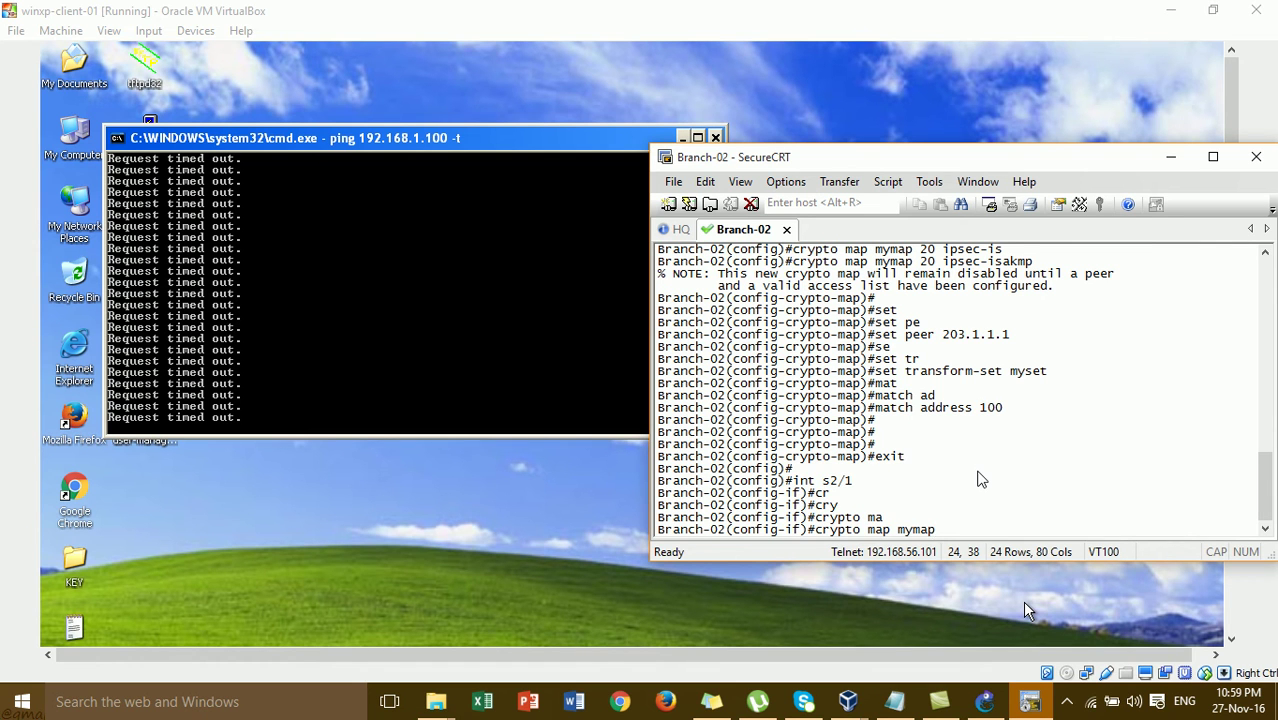
pyautogui.press('Return')
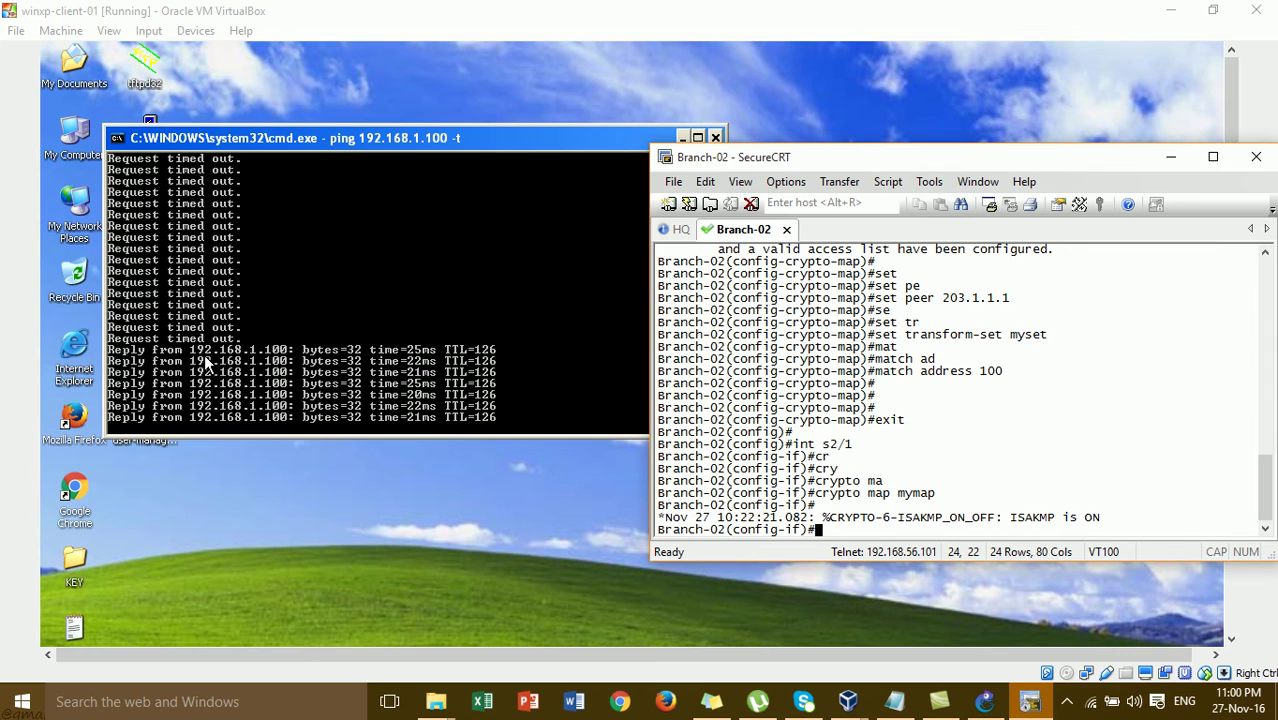
# Stop the running ping on winxp-client-01 and start a new continuous ping to 192.168.1.100
pyautogui.click(228, 367)
pyautogui.hotkey('ctrl', 'c')
pyautogui.press('Up')
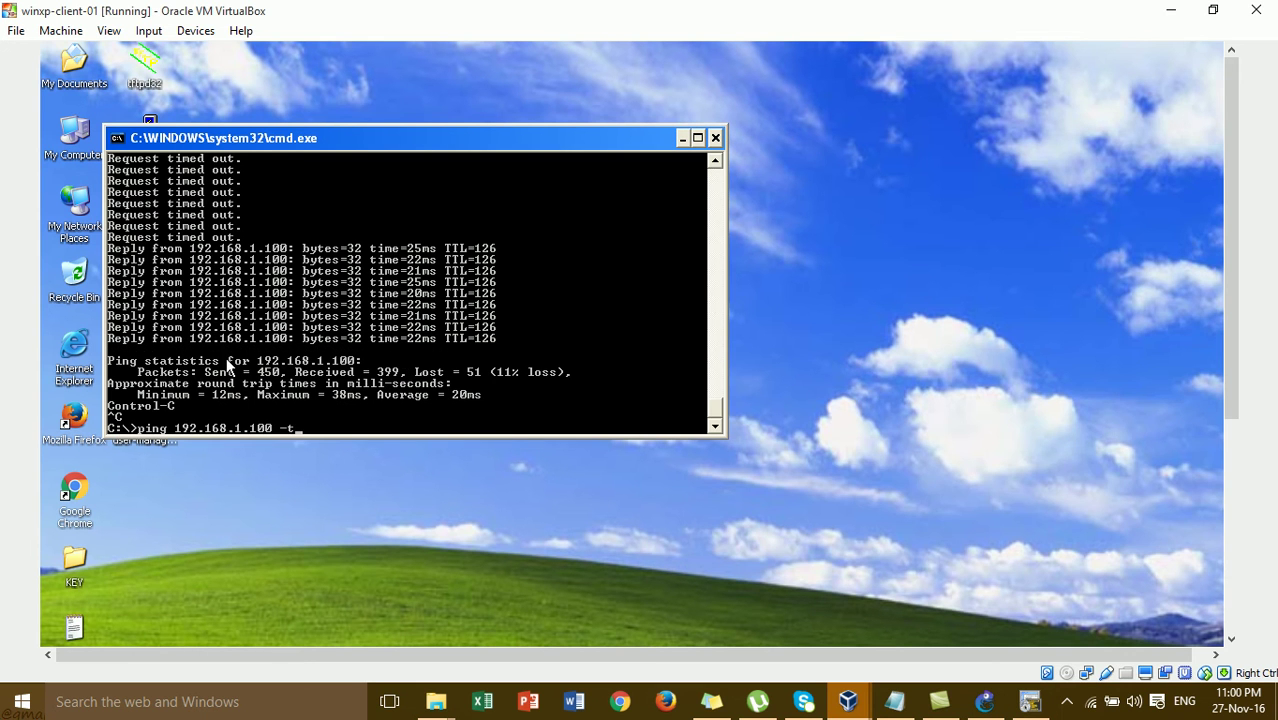
pyautogui.press('Return')
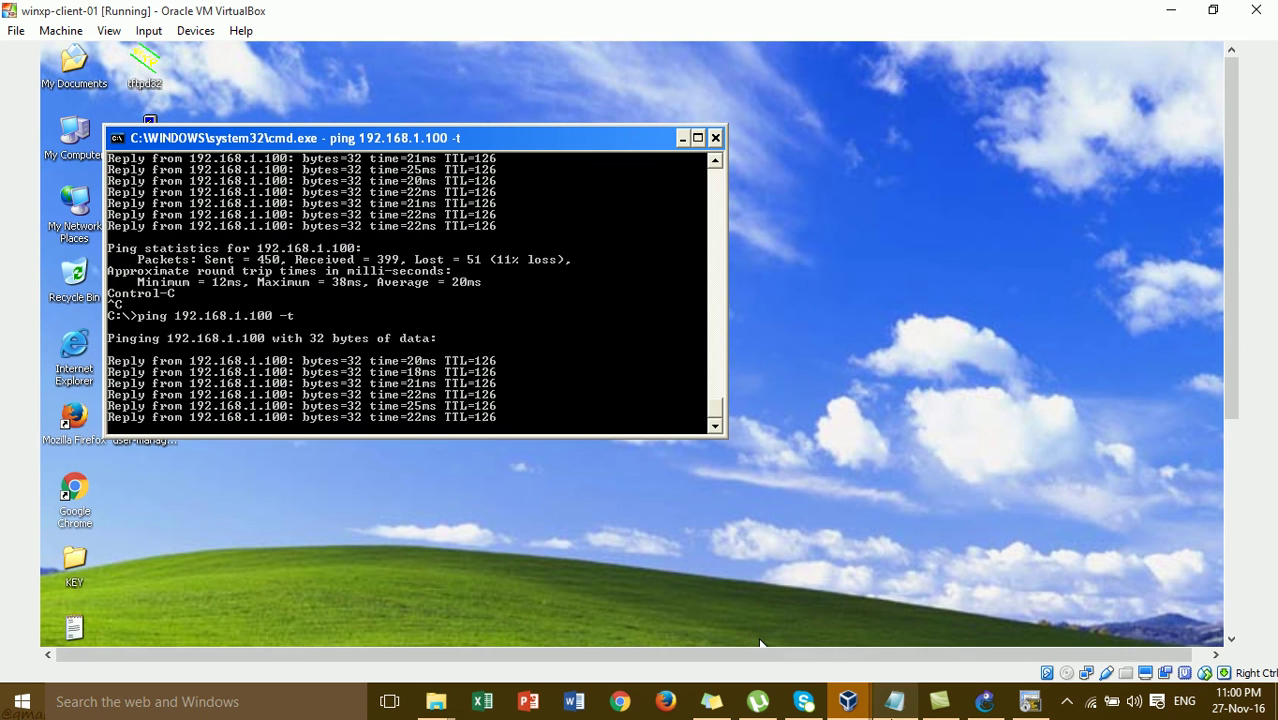
pyautogui.moveTo(860, 705)
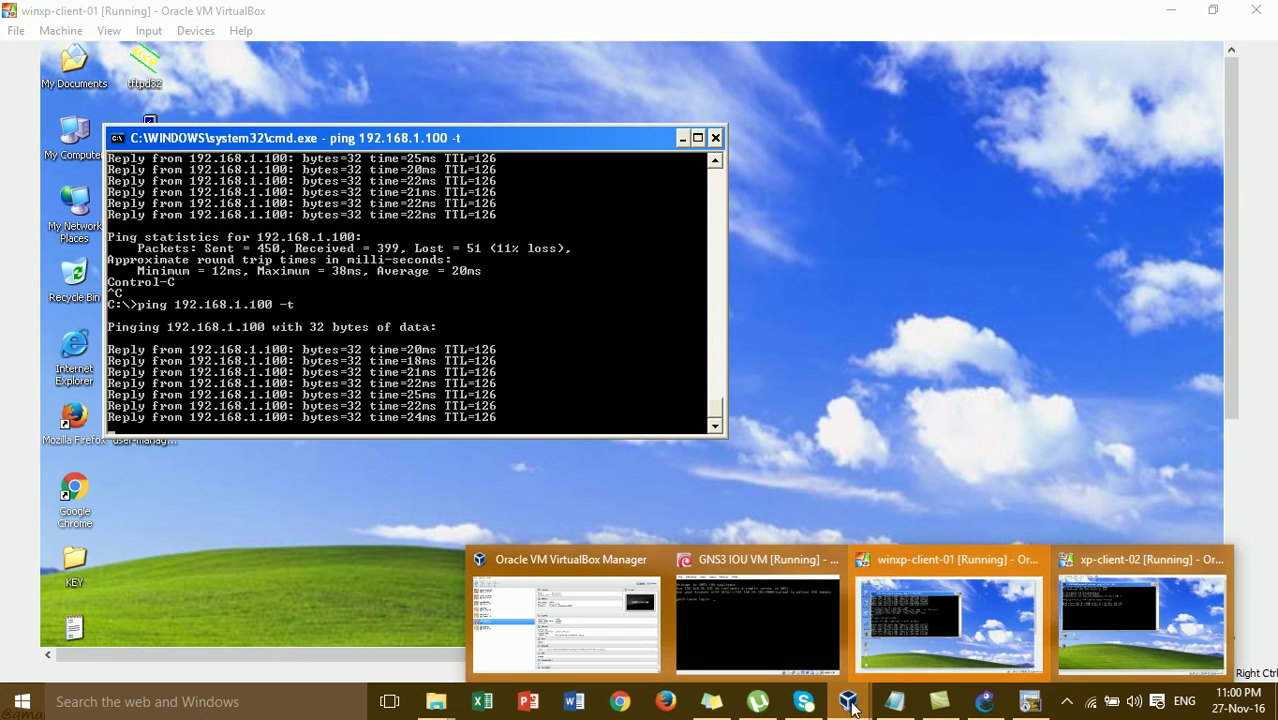
# Place the xp-client-02 virtual machine window beside winxp-client-01 so both running ping windows can be compared
pyautogui.click(1101, 580)
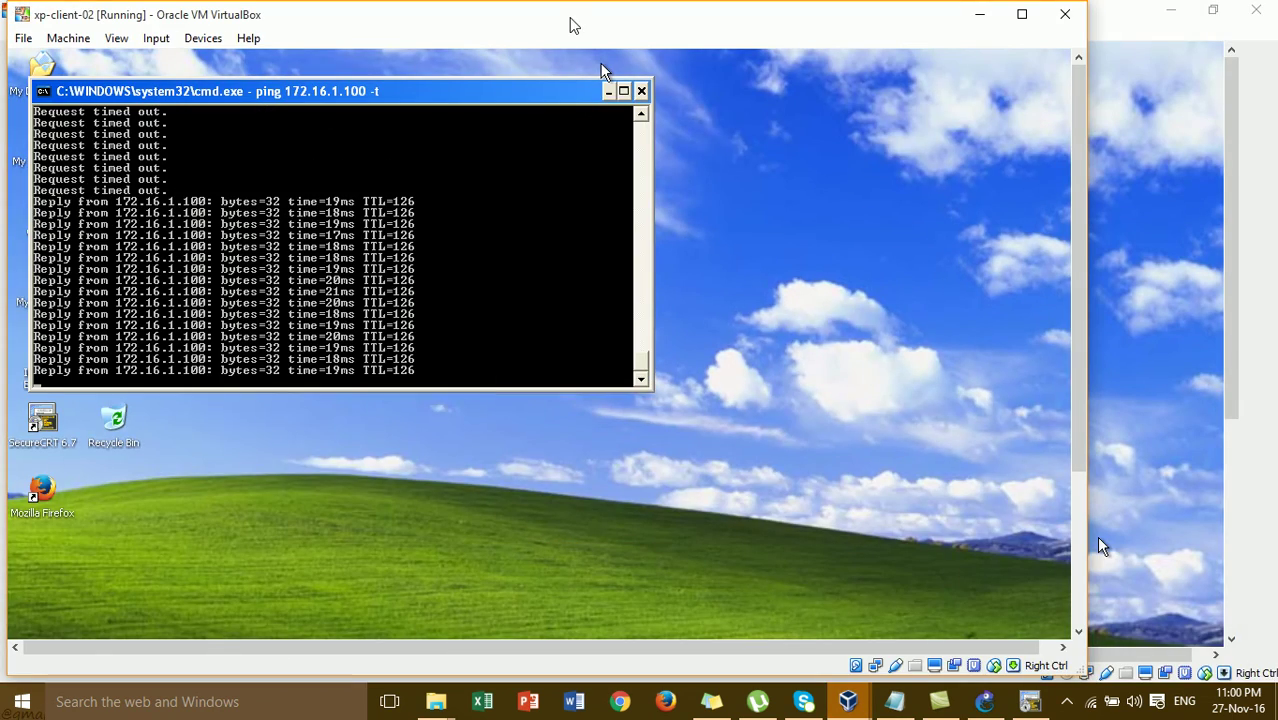
pyautogui.moveTo(573, 25); pyautogui.dragTo(1077, 80)
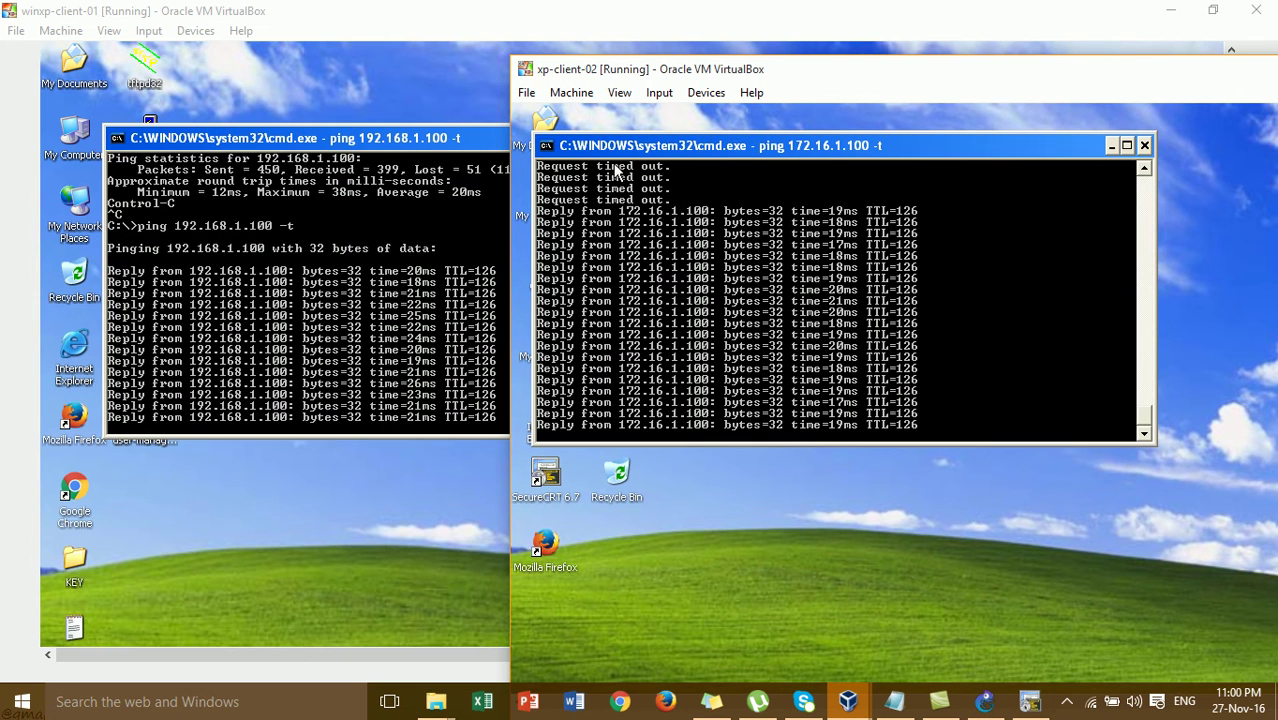
pyautogui.click(427, 135)
pyautogui.moveTo(427, 135); pyautogui.dragTo(380, 135)
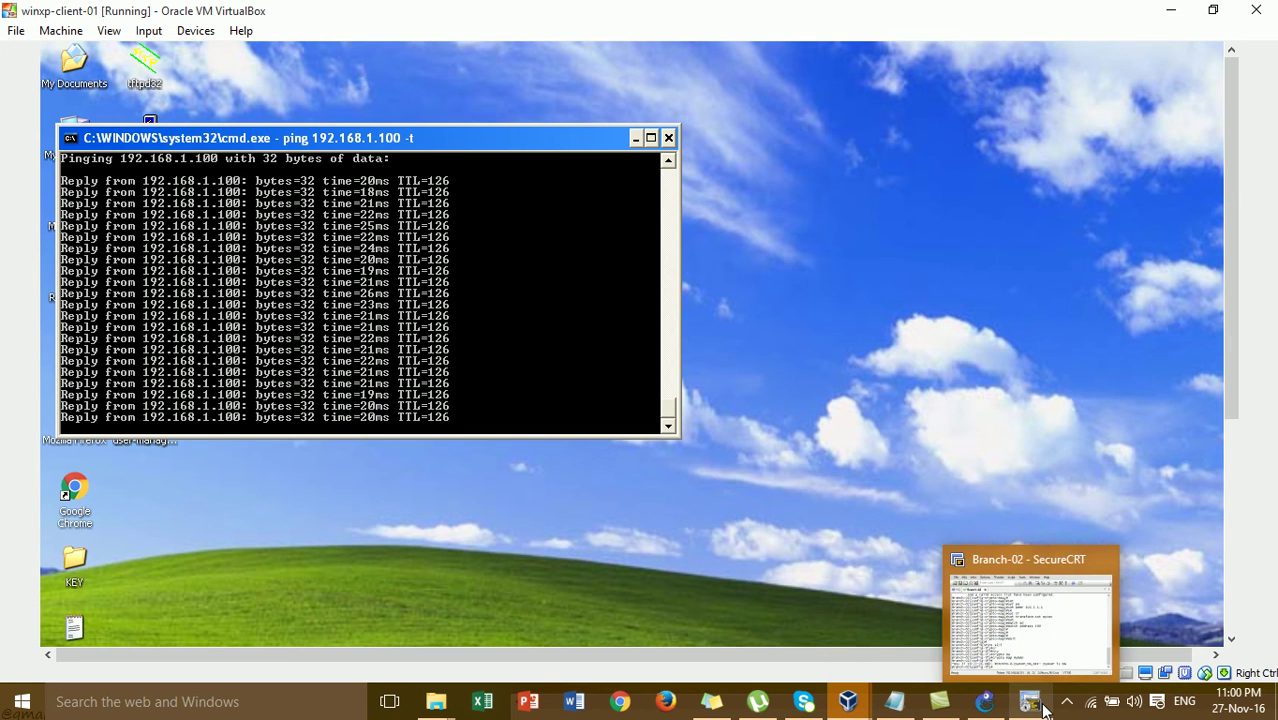
pyautogui.click(1041, 708)
pyautogui.click(1036, 708)
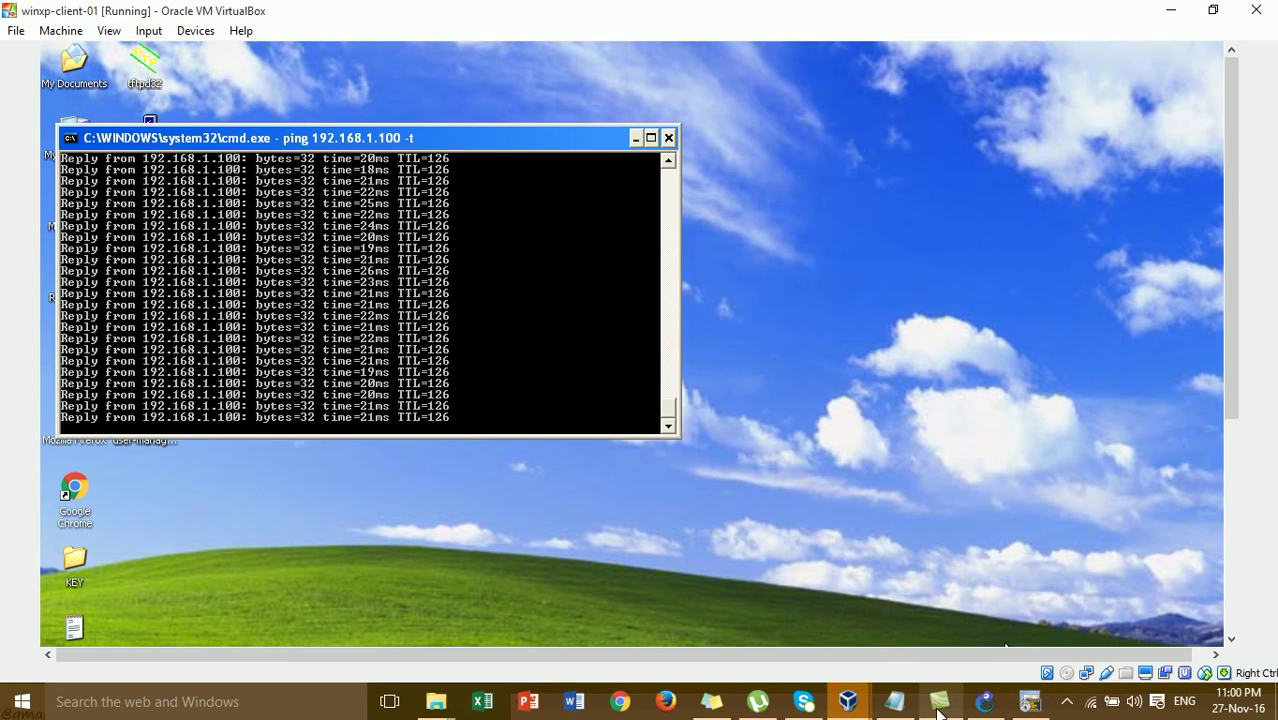
pyautogui.moveTo(848, 701)
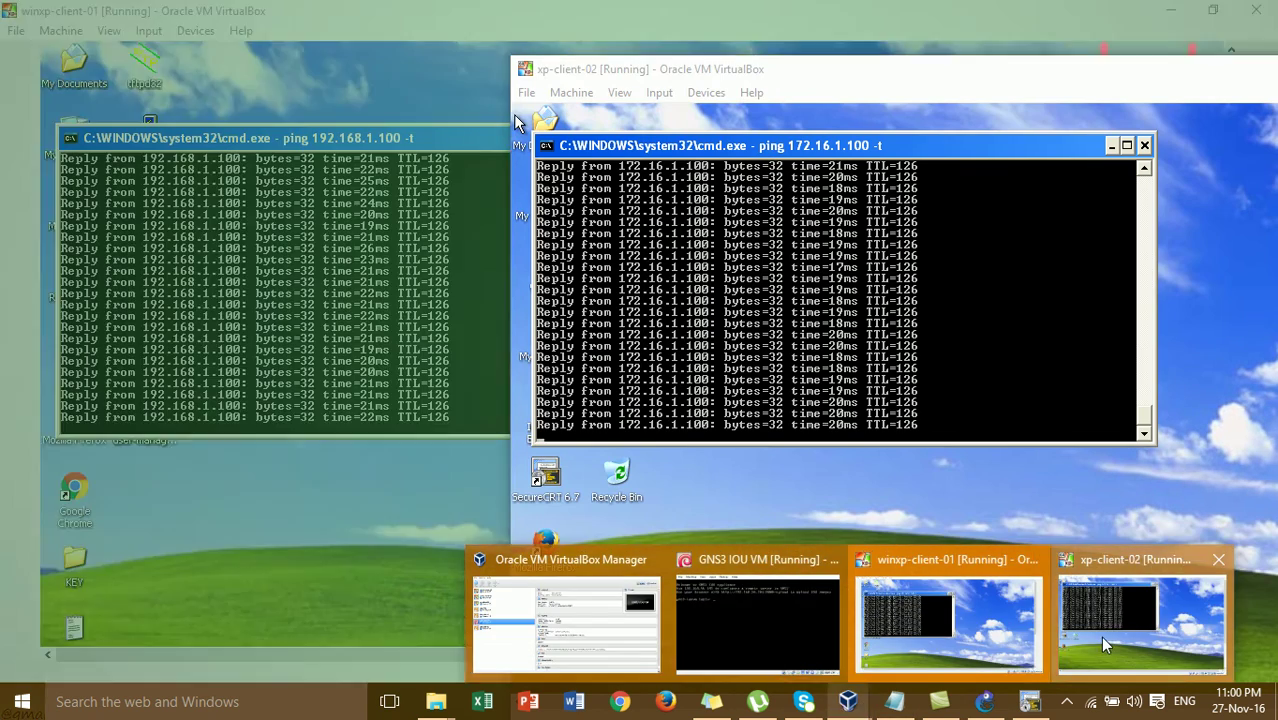
pyautogui.click(1100, 636)
pyautogui.moveTo(747, 72); pyautogui.dragTo(918, 66)
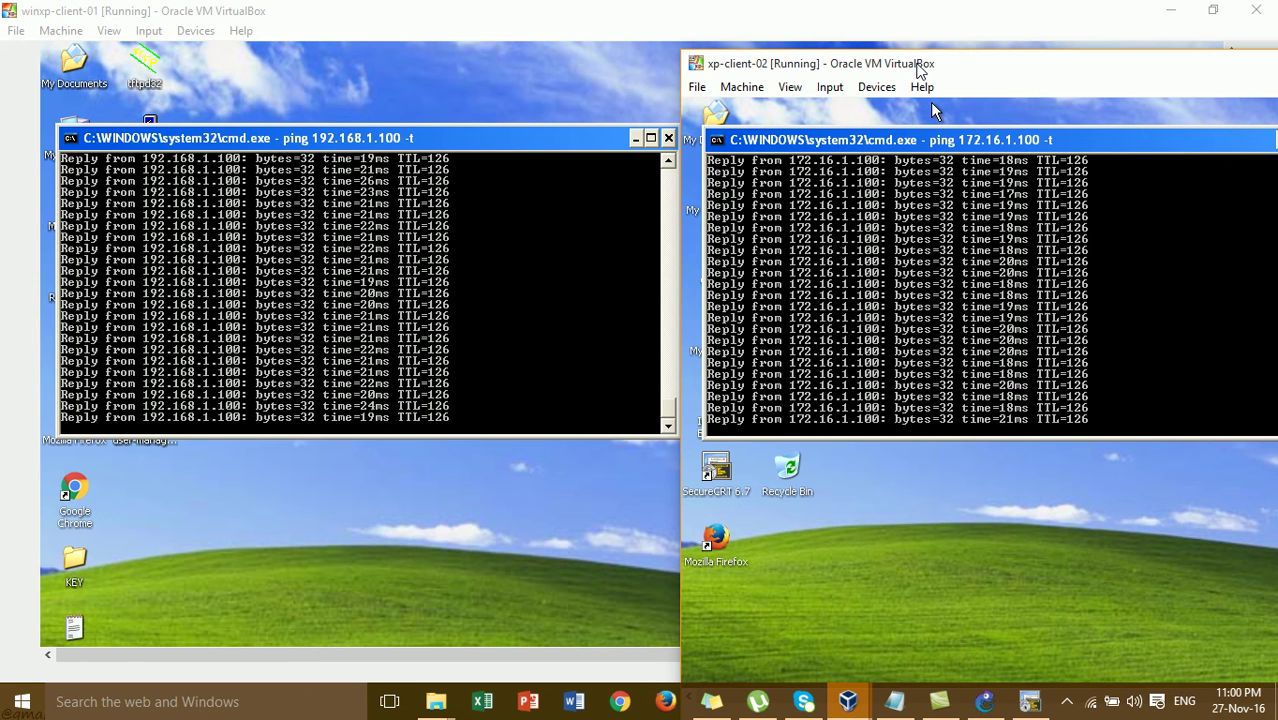
# Return to the GNS3 topology and show the HQ console in SecureCRT next to the verification notes
pyautogui.click(1171, 18)
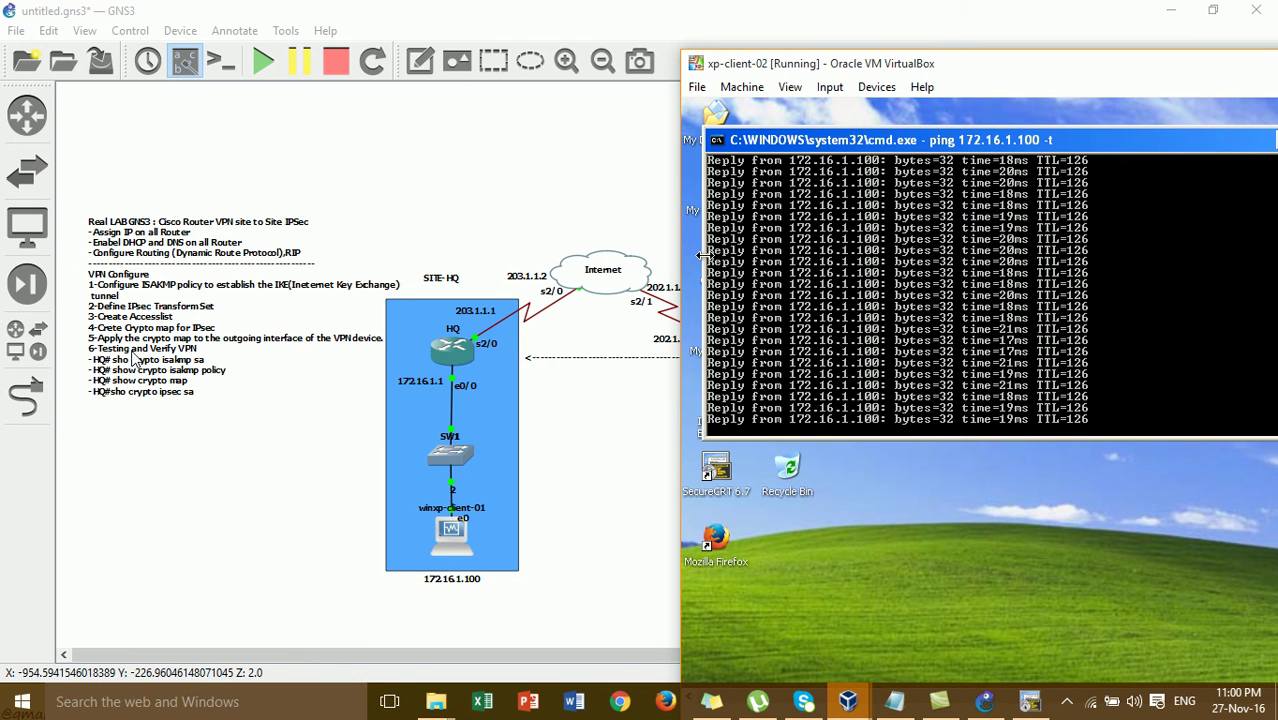
pyautogui.click(302, 455)
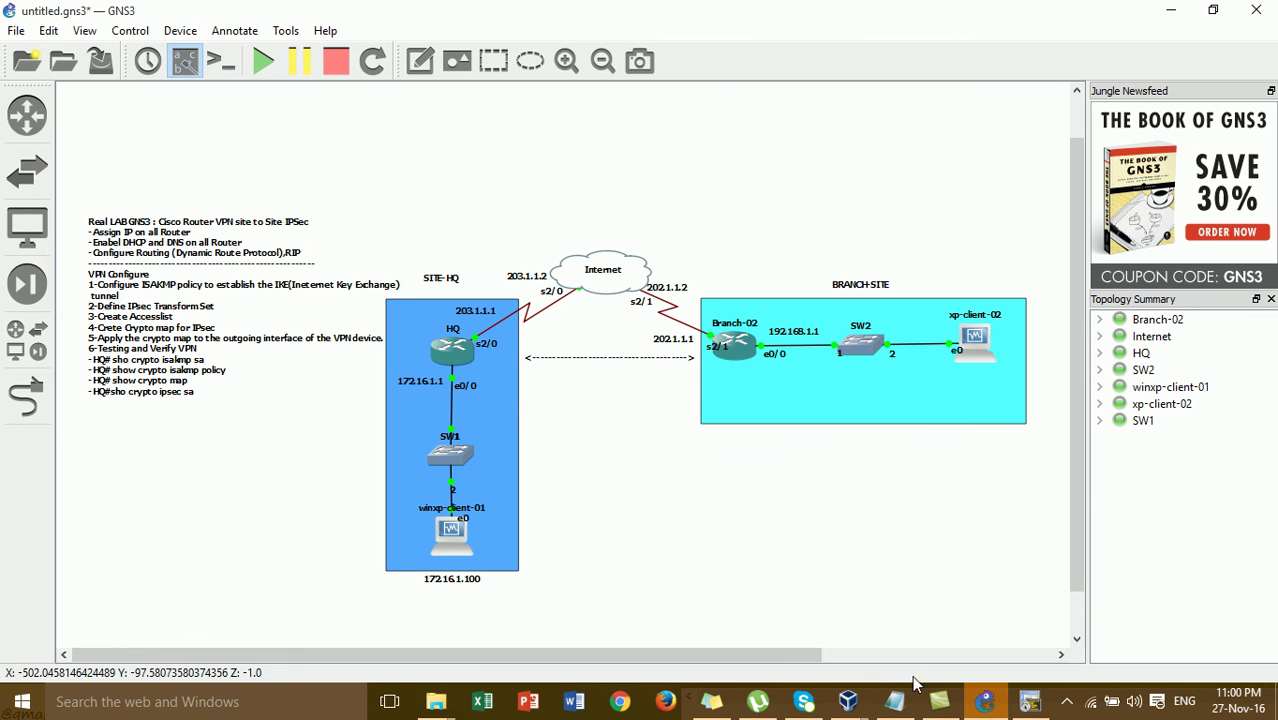
pyautogui.click(1030, 702)
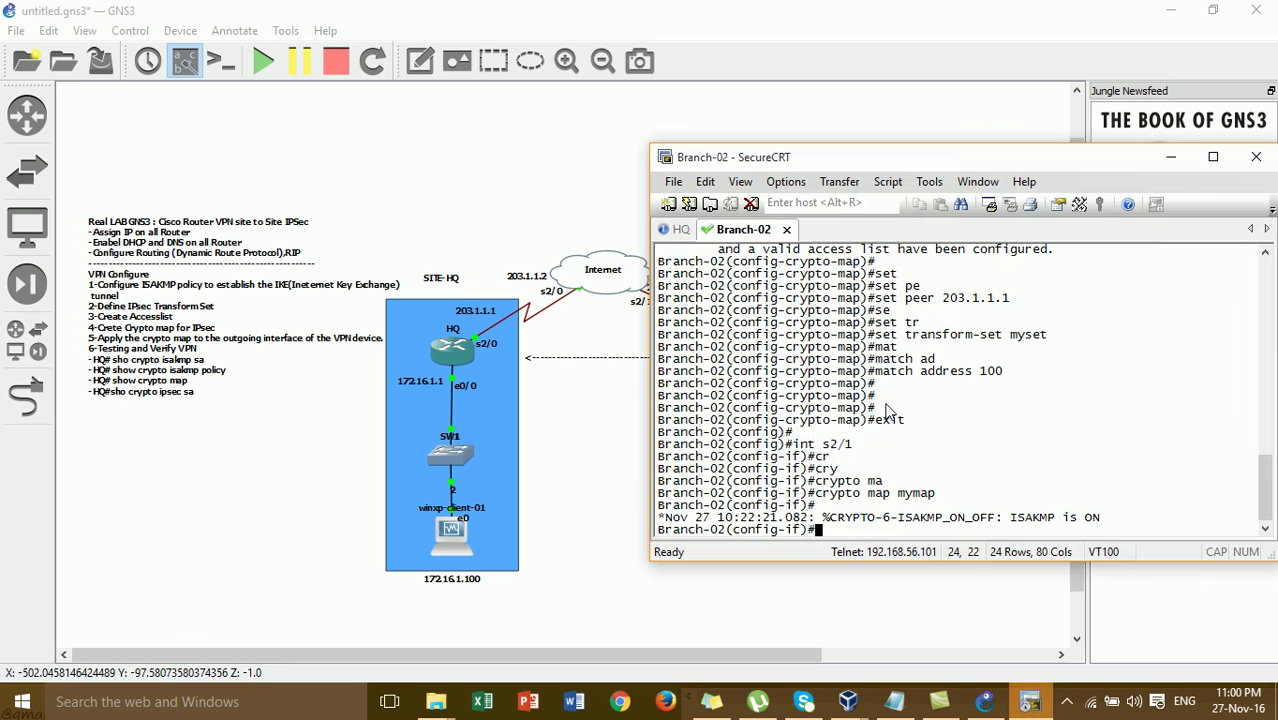
pyautogui.click(680, 229)
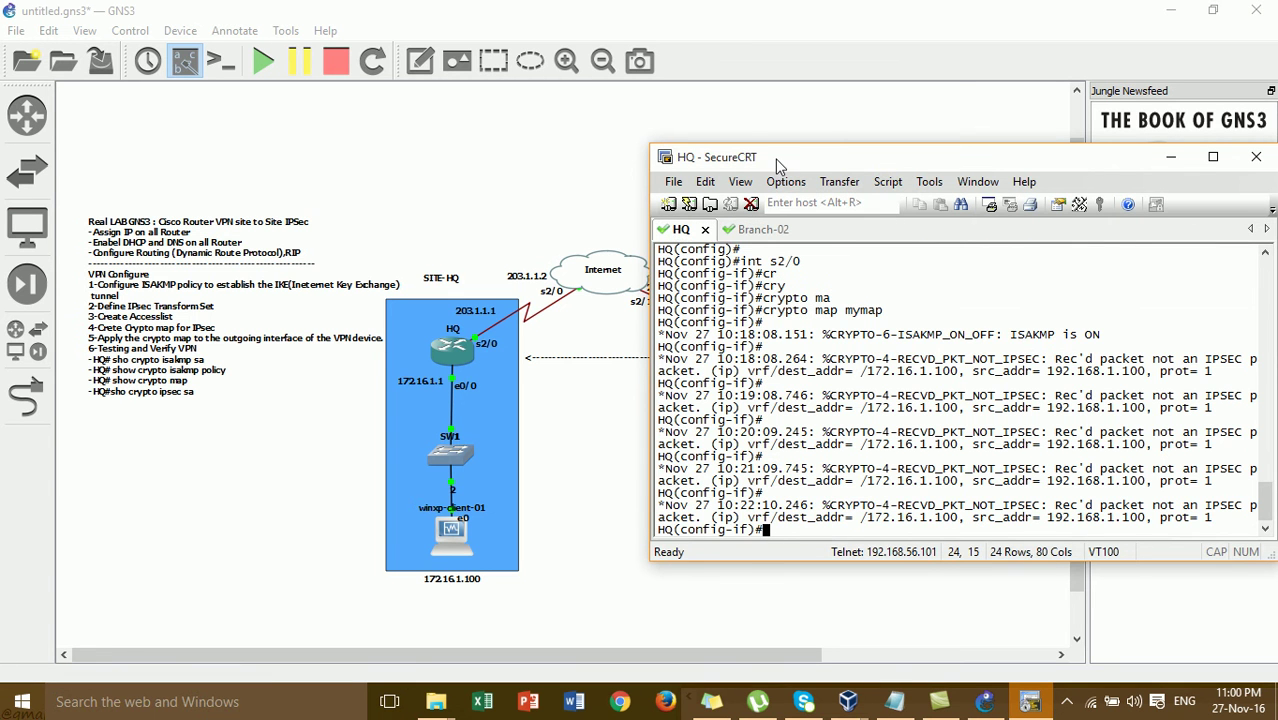
pyautogui.moveTo(775, 159); pyautogui.dragTo(722, 121)
# Leave interface configuration mode on the HQ router with the end command
pyautogui.press('Return')
pyautogui.press('Return')
pyautogui.press('Return')
pyautogui.press('Return')
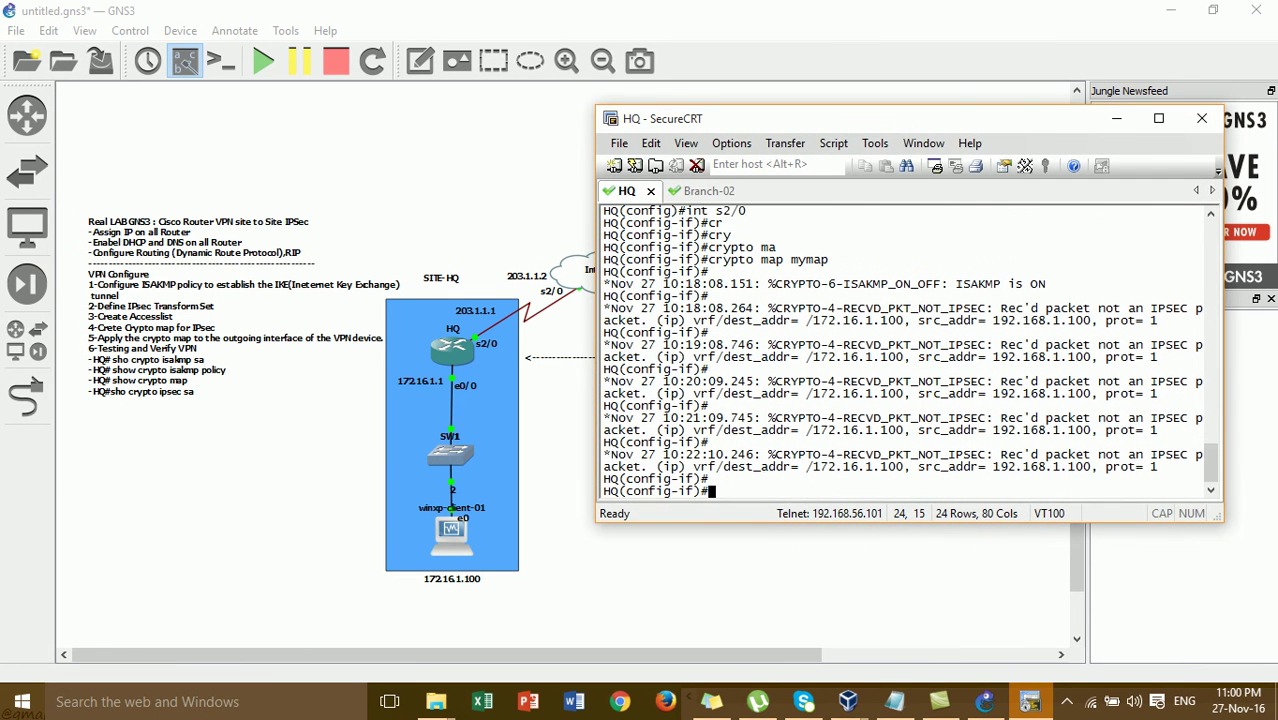
pyautogui.write('end')
pyautogui.press('Return')
pyautogui.press('Return')
pyautogui.press('Return')
pyautogui.press('Return')
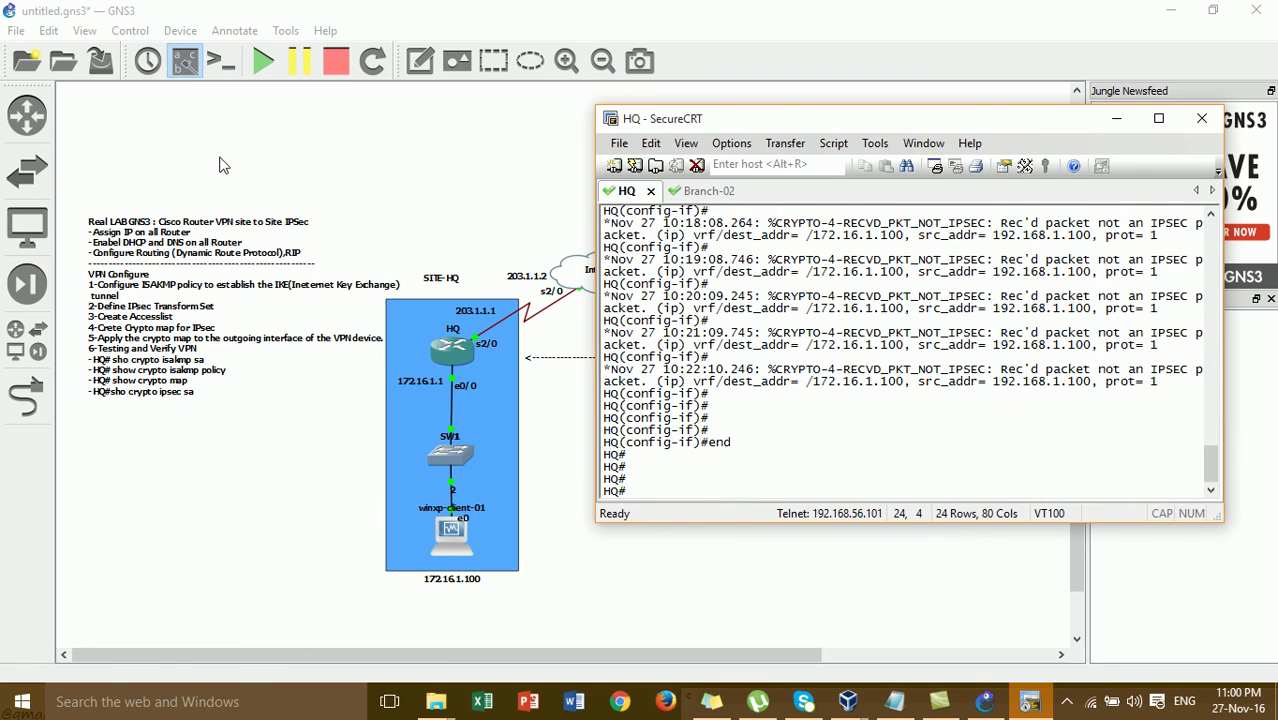
# Run show crypto isakmp sa on the HQ router to examine the ISAKMP security associations
pyautogui.write('sh')
pyautogui.press('Tab')
pyautogui.write('vry')
pyautogui.press('Tab')
pyautogui.press('BackSpace')
pyautogui.press('BackSpace')
pyautogui.press('BackSpace')
pyautogui.write('cyr')
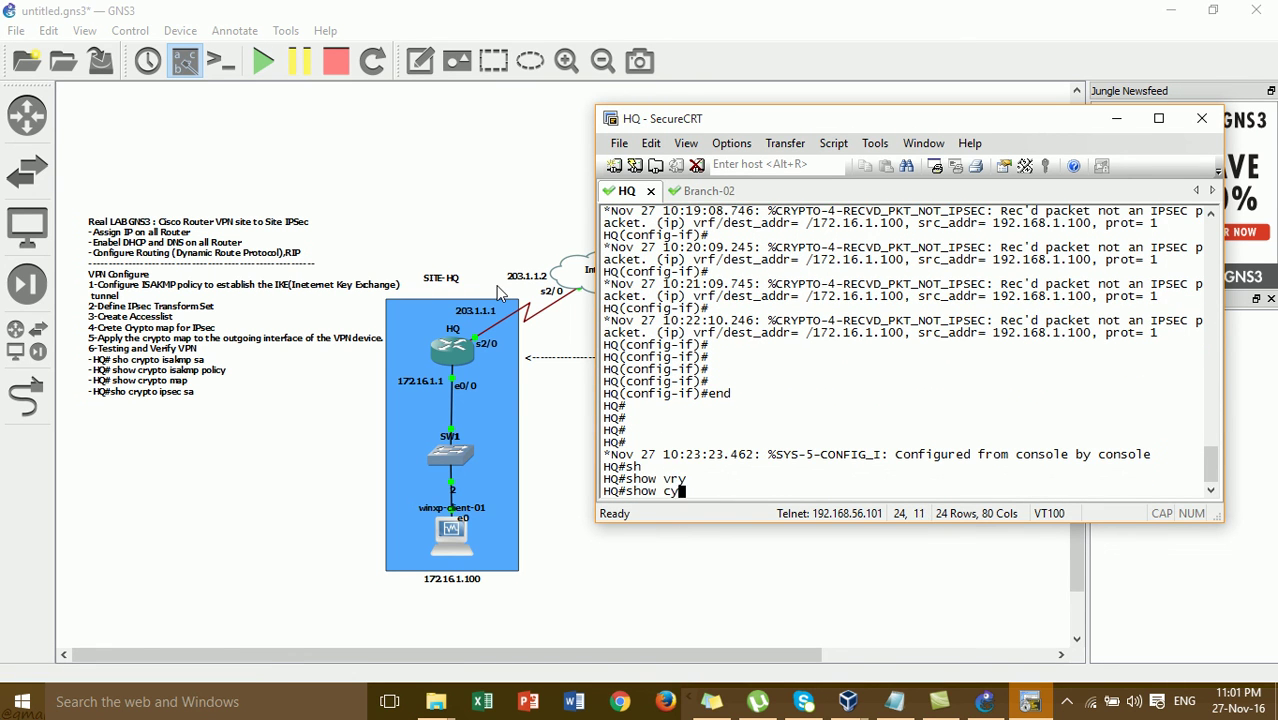
pyautogui.press('Tab')
pyautogui.press('Tab')
pyautogui.write('is')
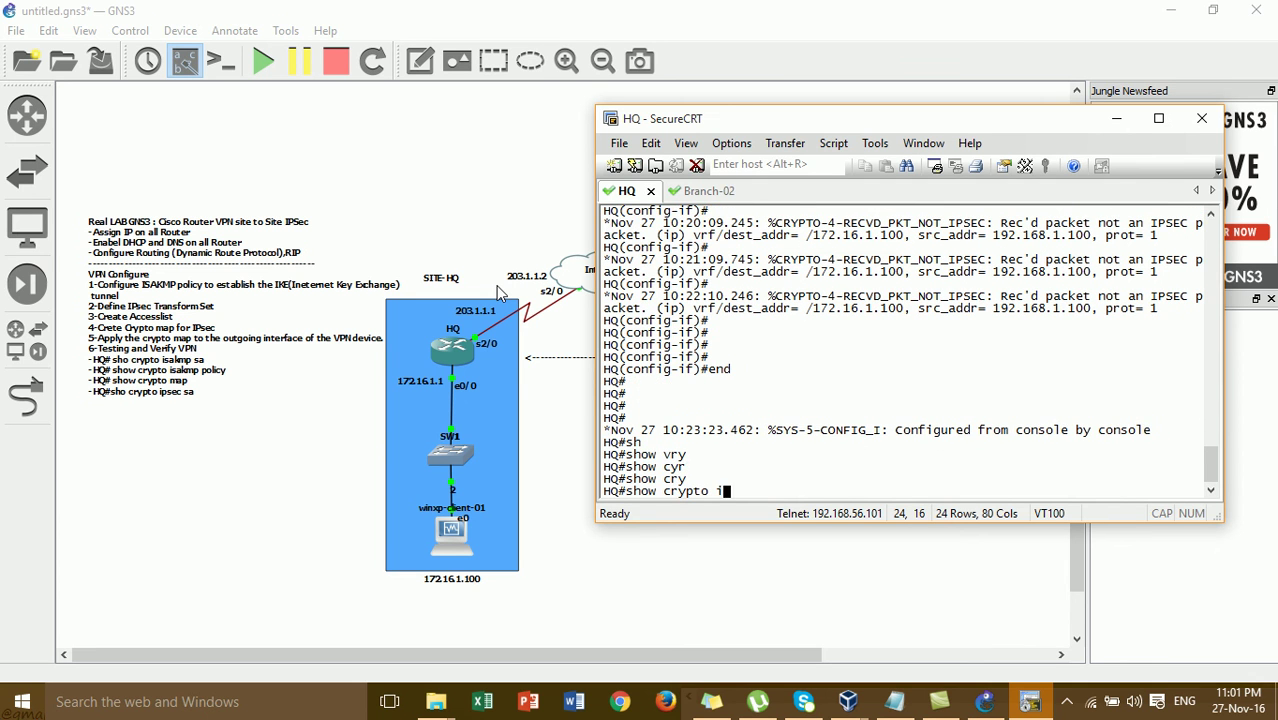
pyautogui.press('Tab')
pyautogui.write('sa')
pyautogui.press('Tab')
pyautogui.press('Return')
pyautogui.press('Return')
pyautogui.press('Return')
pyautogui.press('Return')
pyautogui.press('Return')
pyautogui.press('Return')
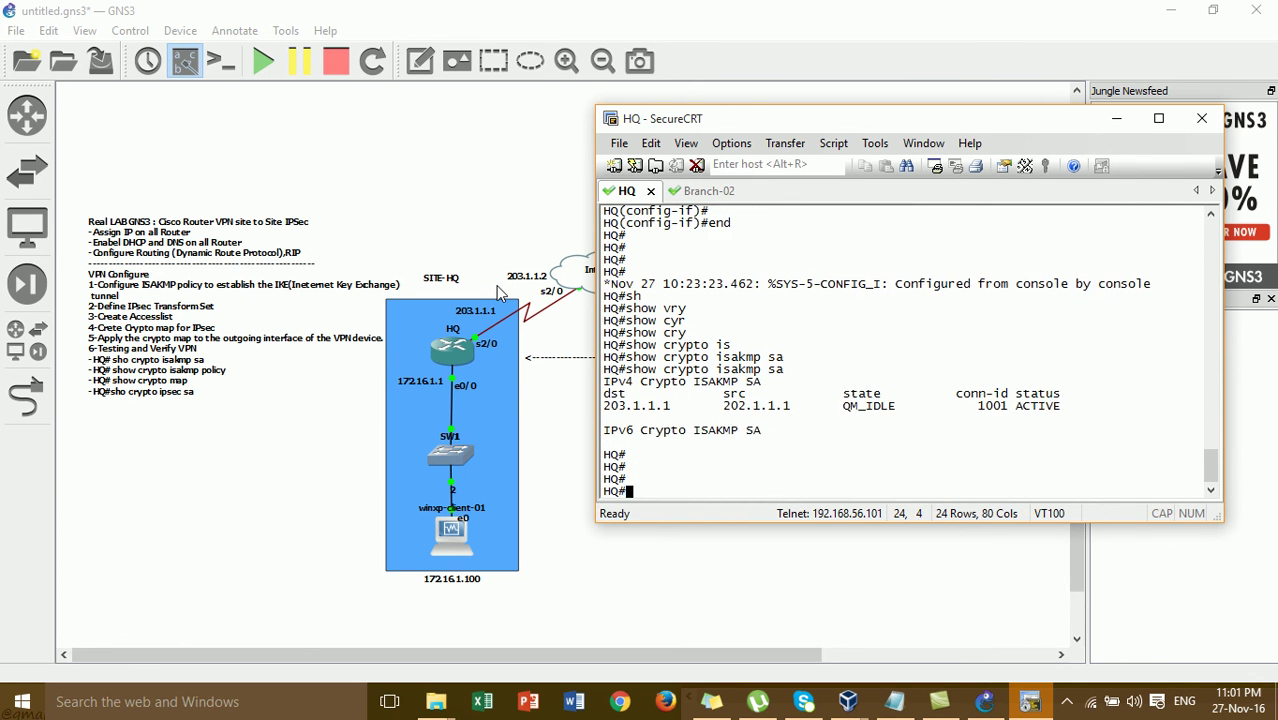
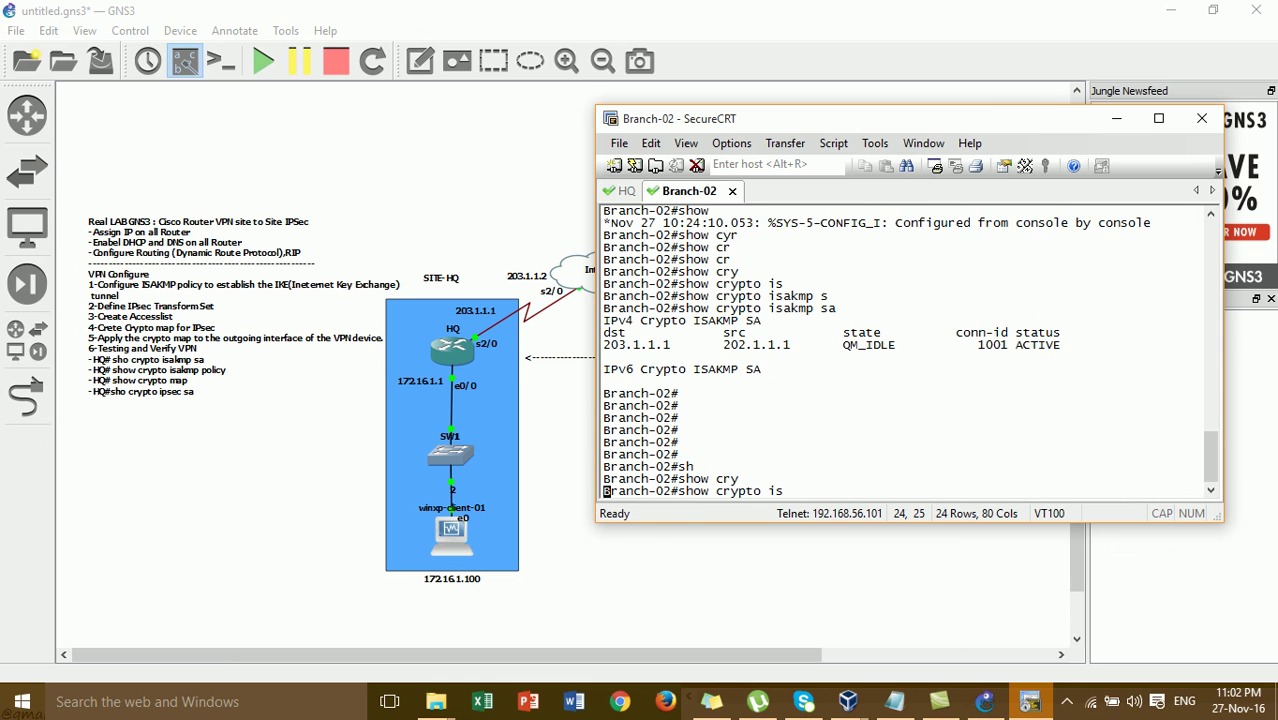
# Complete and run show crypto isakmp policy on Branch-02 to examine its IKE policy
pyautogui.write('o')
pyautogui.press('Tab')
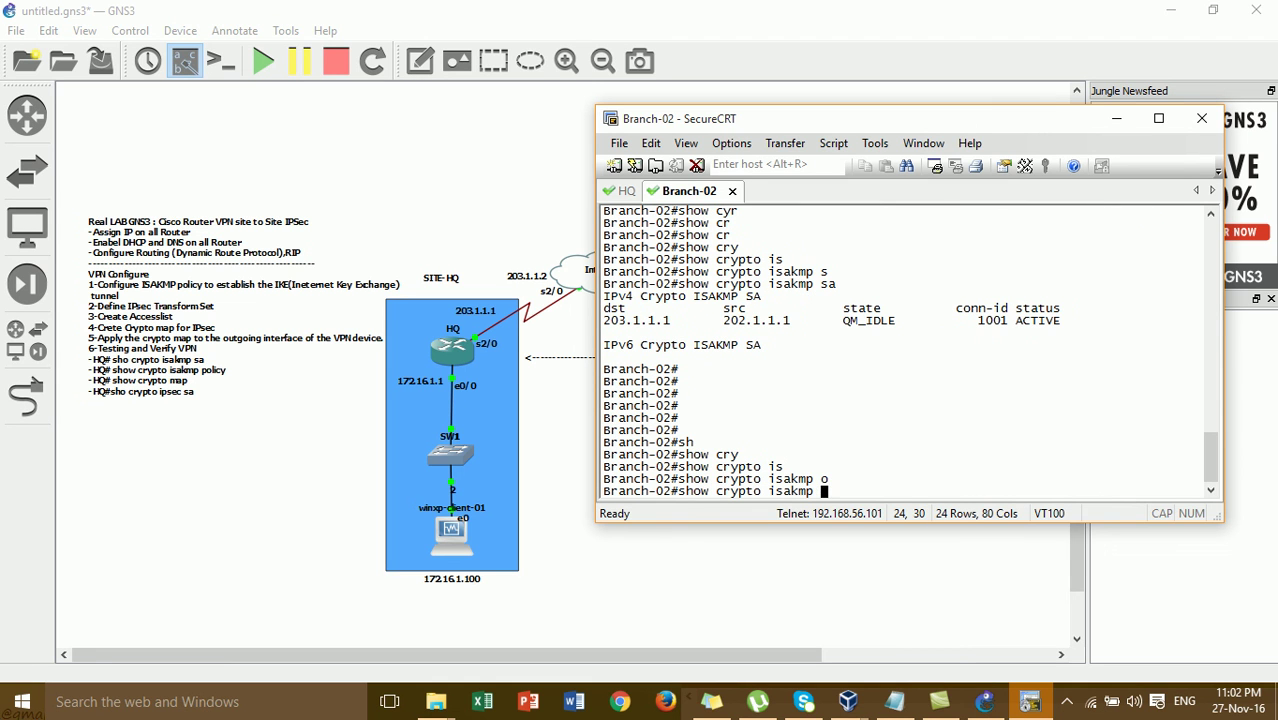
pyautogui.write('po')
pyautogui.press('Tab')
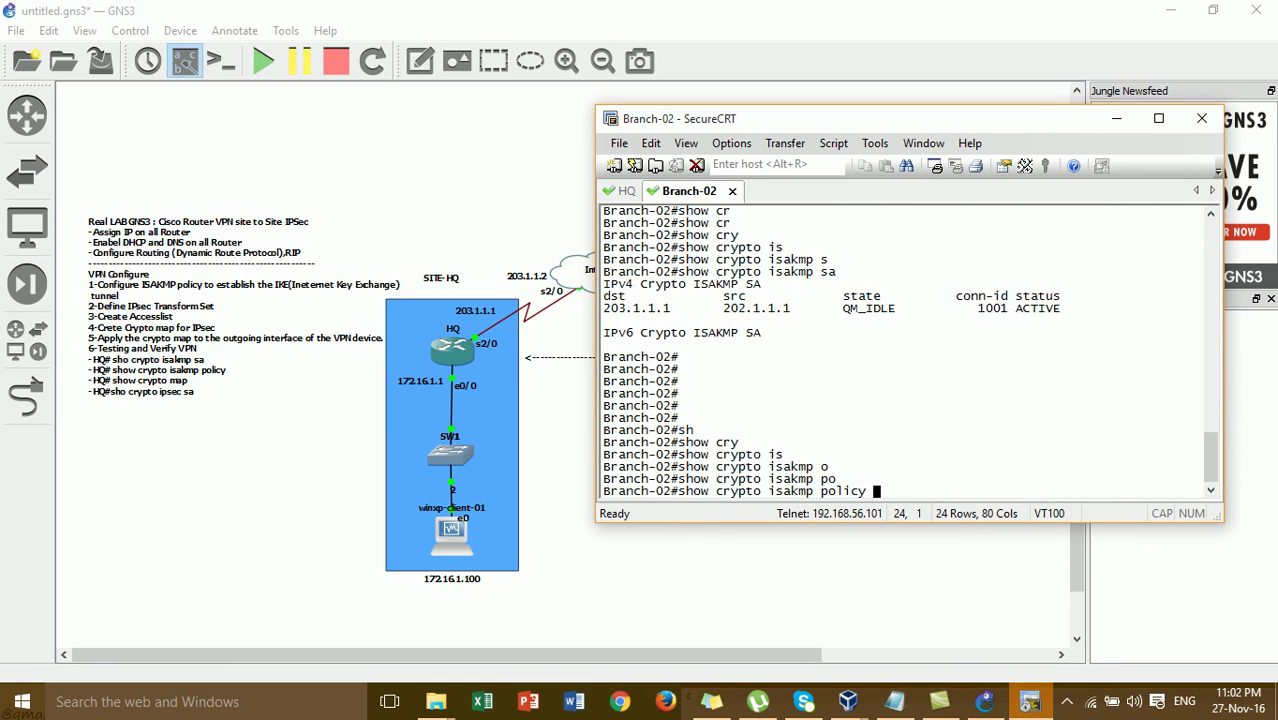
pyautogui.press('Return')
pyautogui.press('Return')
pyautogui.press('Return')
pyautogui.press('Return')
pyautogui.press('Return')
pyautogui.press('Return')
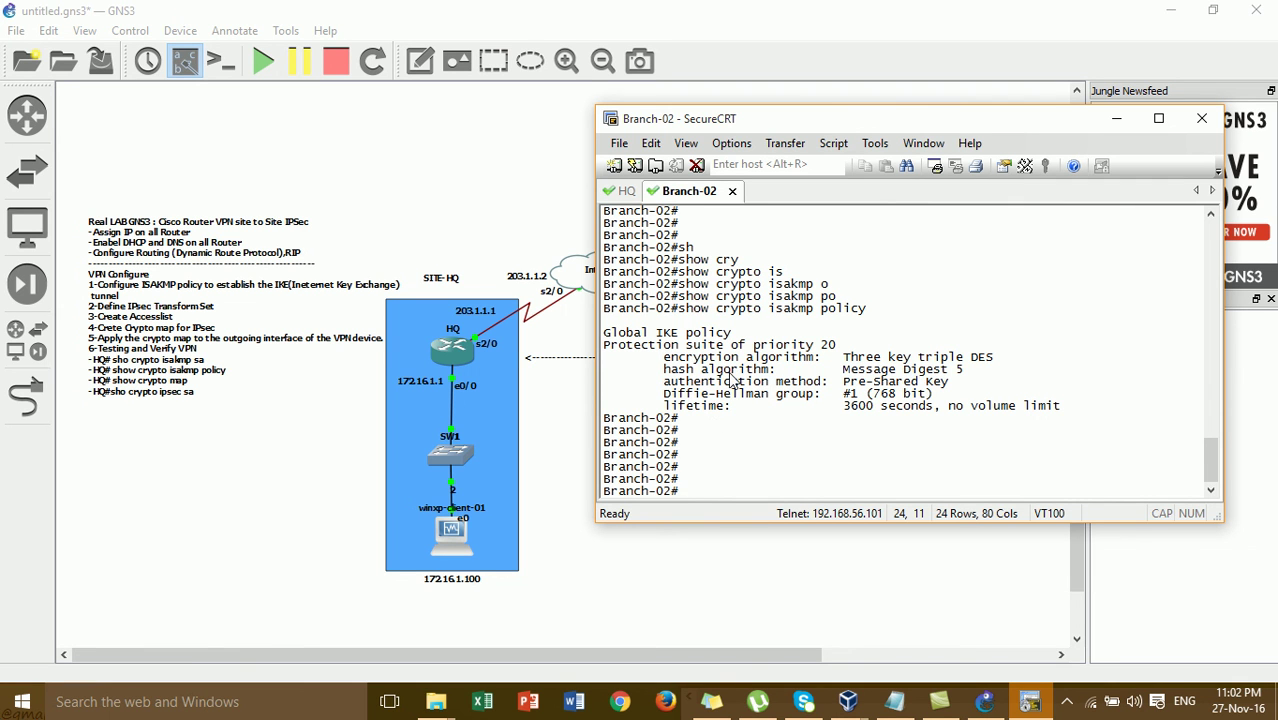
# Switch to the HQ console and run show crypto isakmp policy to examine its IKE policy
pyautogui.click(626, 191)
pyautogui.write('sh')
pyautogui.press('Tab')
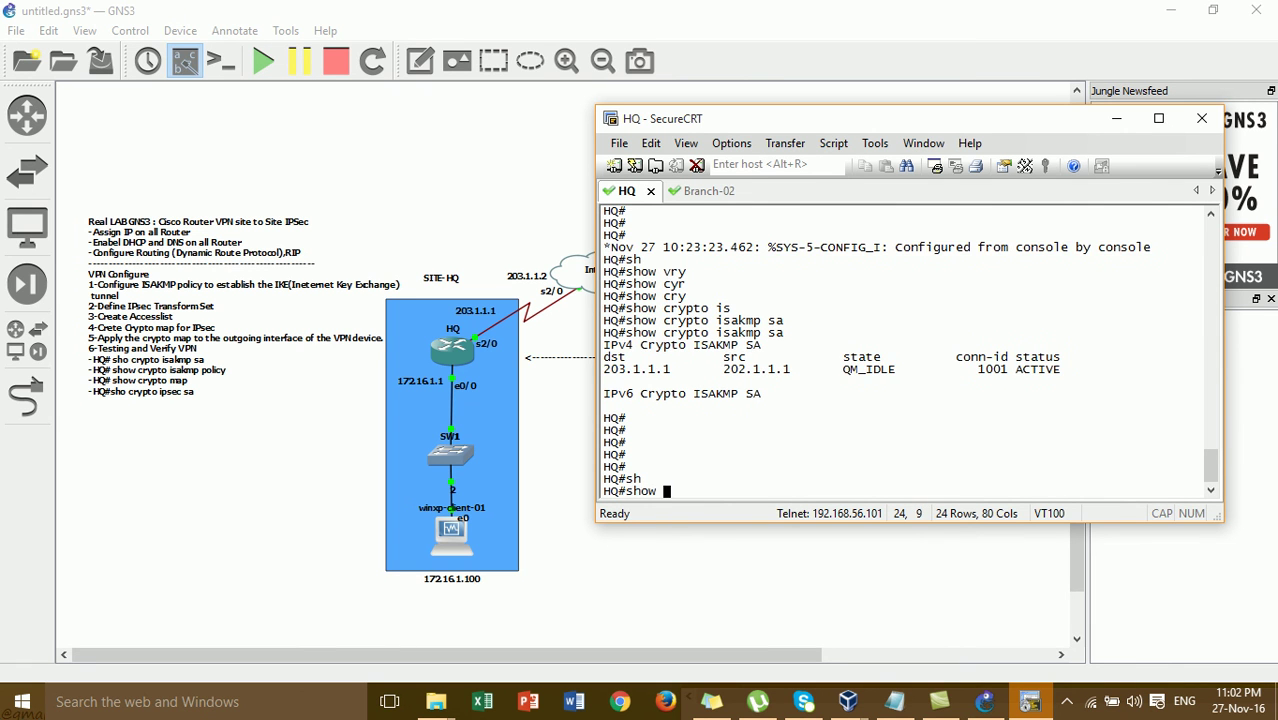
pyautogui.write('cr')
pyautogui.press('Tab')
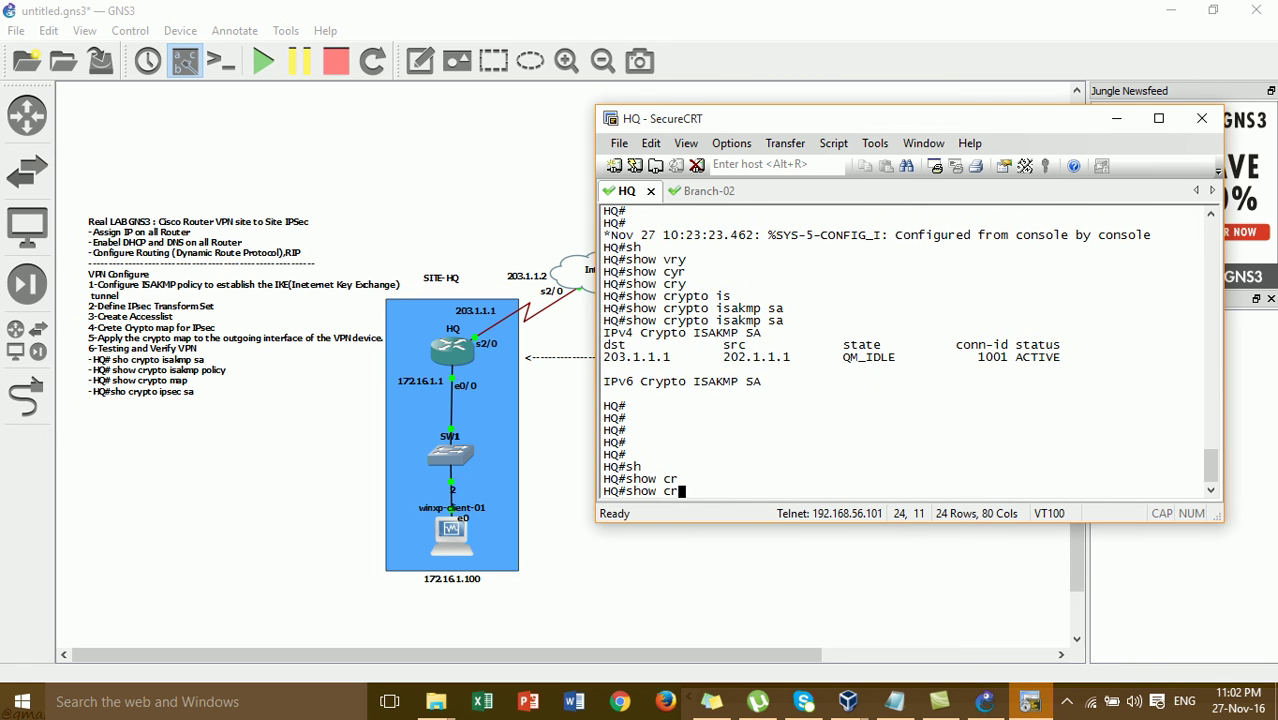
pyautogui.write('y')
pyautogui.press('Tab')
pyautogui.write('is')
pyautogui.press('Tab')
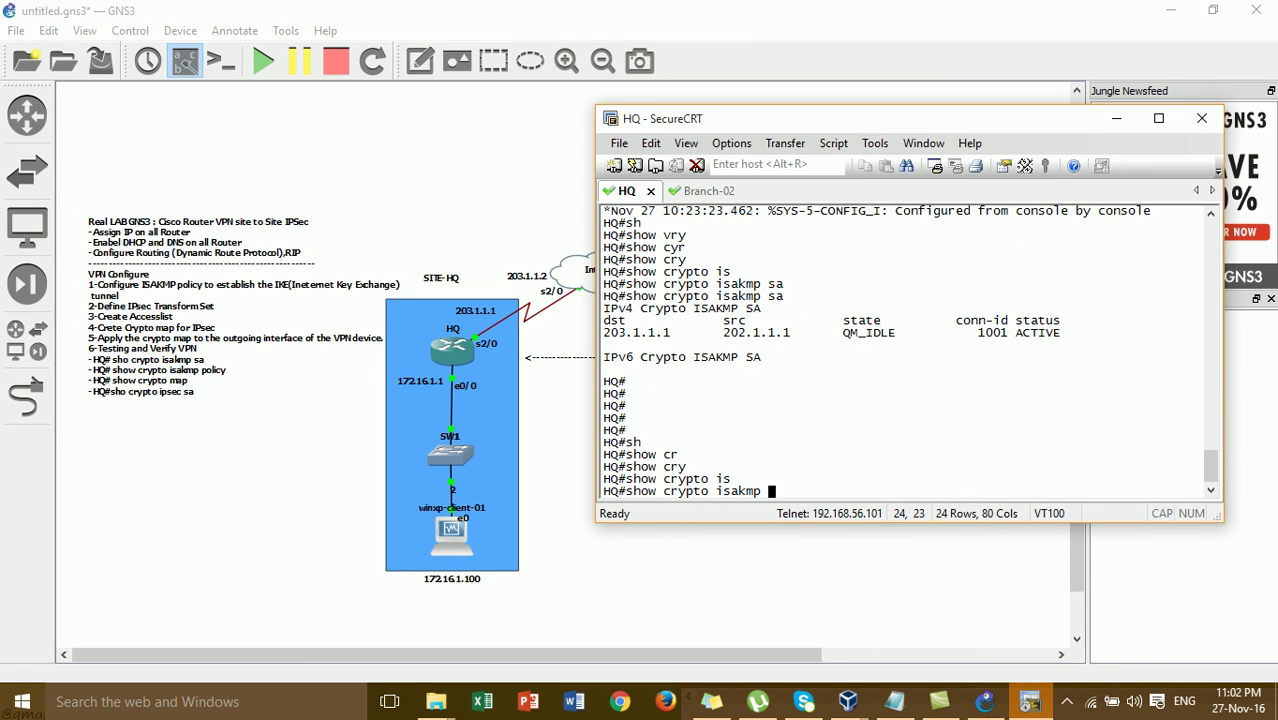
pyautogui.write('po')
pyautogui.press('Tab')
pyautogui.press('Return')
pyautogui.press('Return')
pyautogui.press('Return')
pyautogui.press('Return')
pyautogui.press('Return')
pyautogui.press('Return')
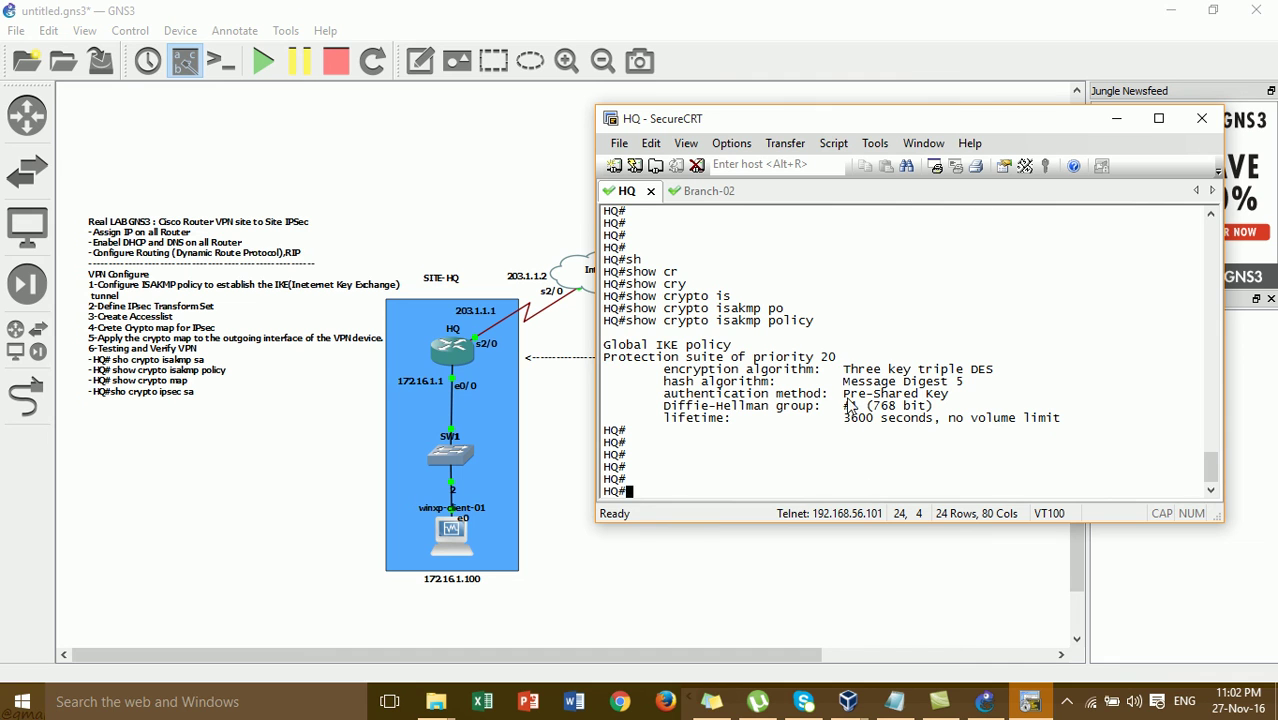
# Compare the encryption, hash, authentication, Diffie-Hellman group and lifetime settings of the IKE policies on HQ and Branch-02
pyautogui.click(712, 192)
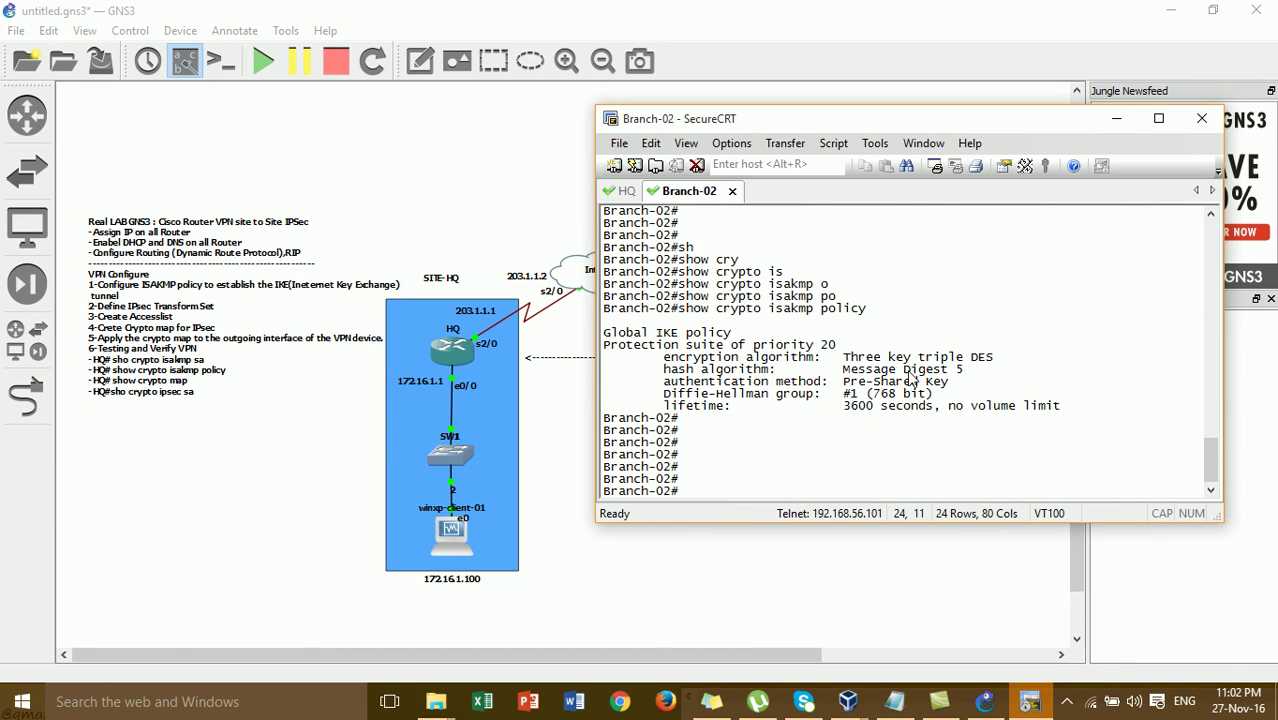
pyautogui.click(626, 192)
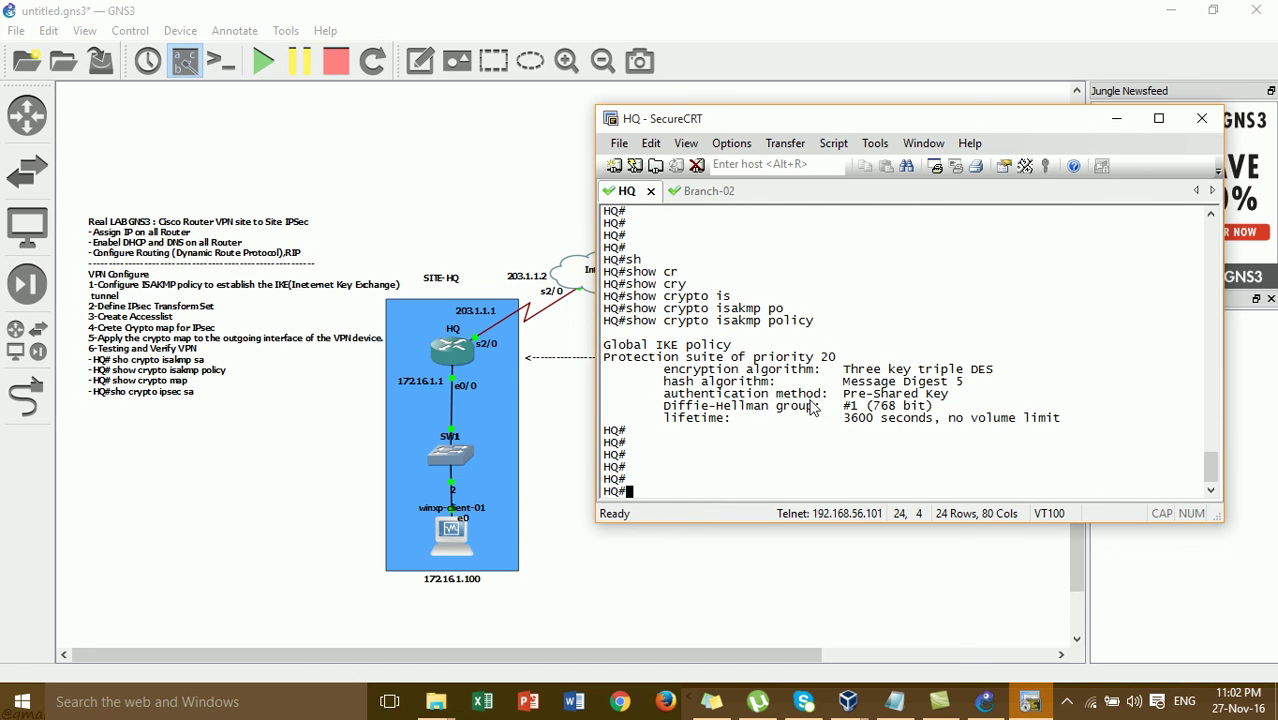
pyautogui.click(694, 196)
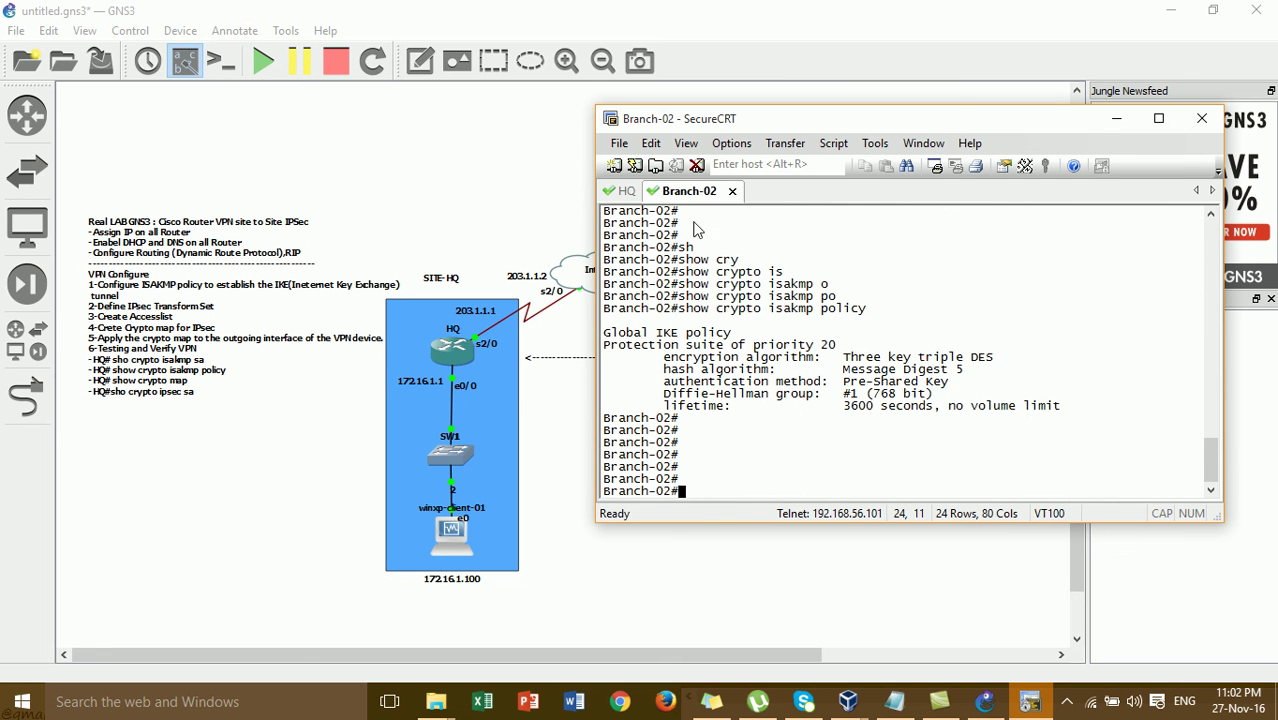
pyautogui.click(632, 196)
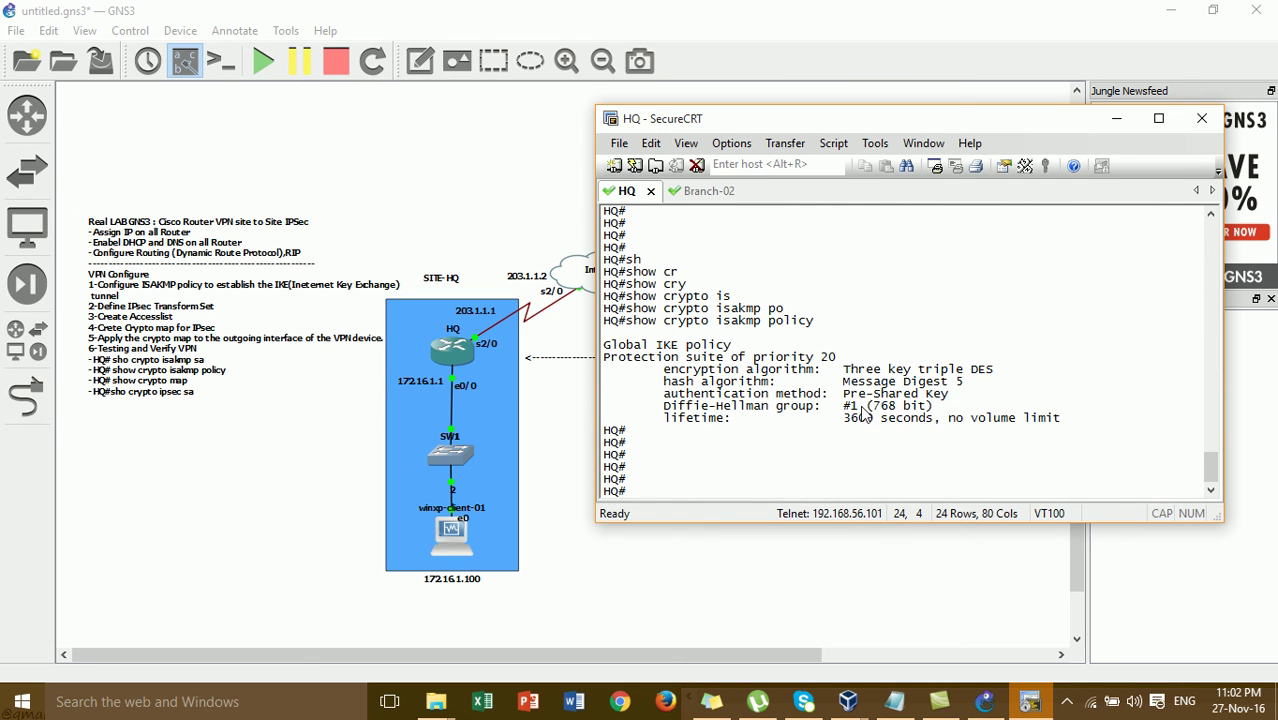
pyautogui.click(711, 196)
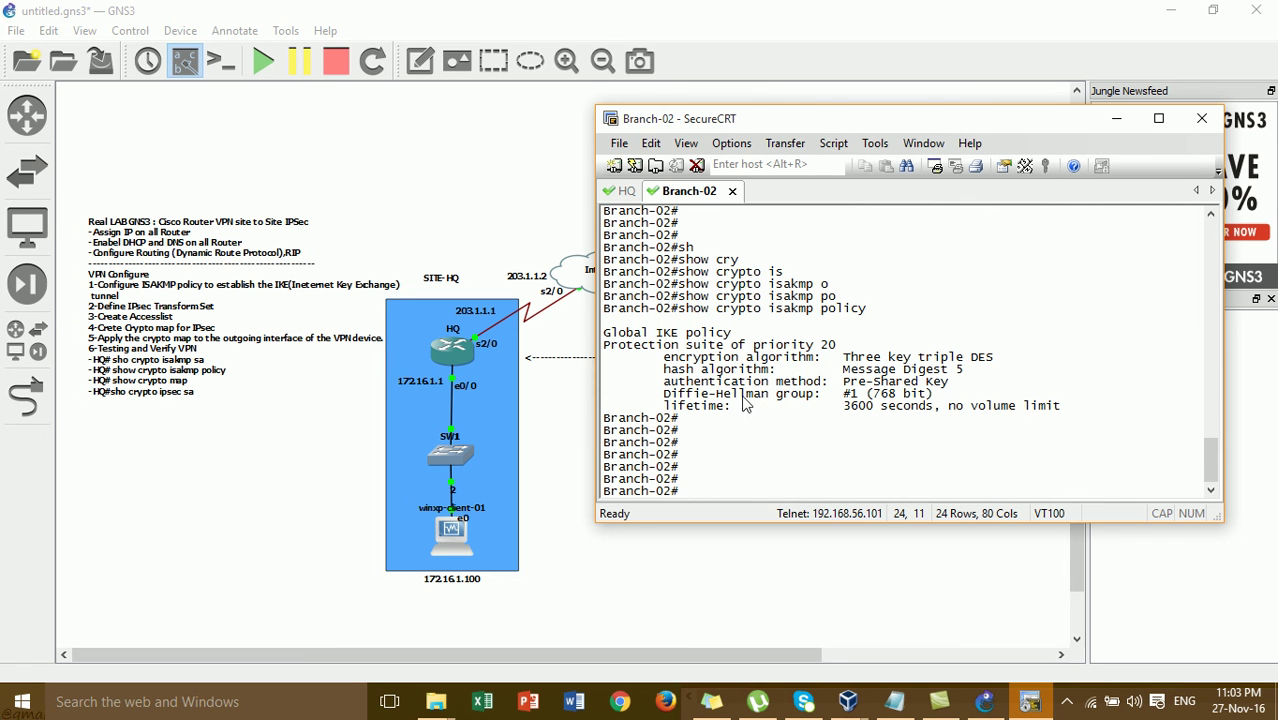
pyautogui.click(633, 195)
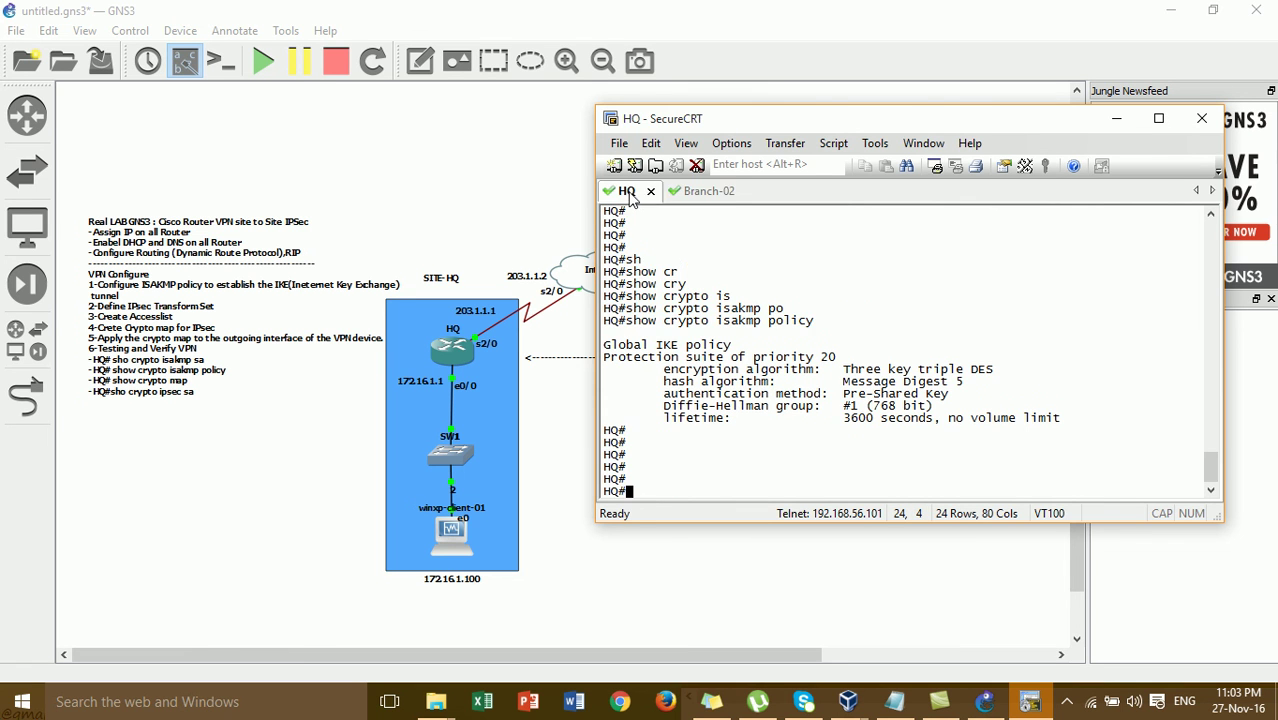
pyautogui.click(690, 195)
pyautogui.click(630, 197)
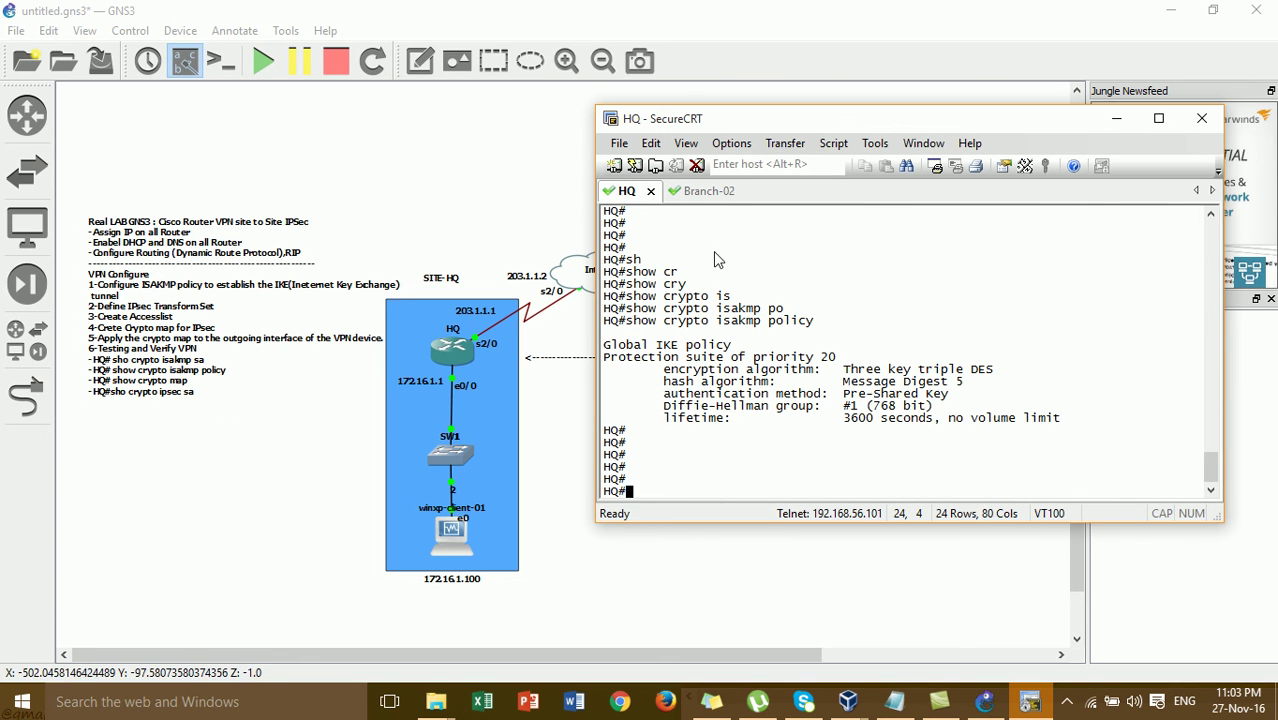
pyautogui.click(693, 191)
pyautogui.click(628, 191)
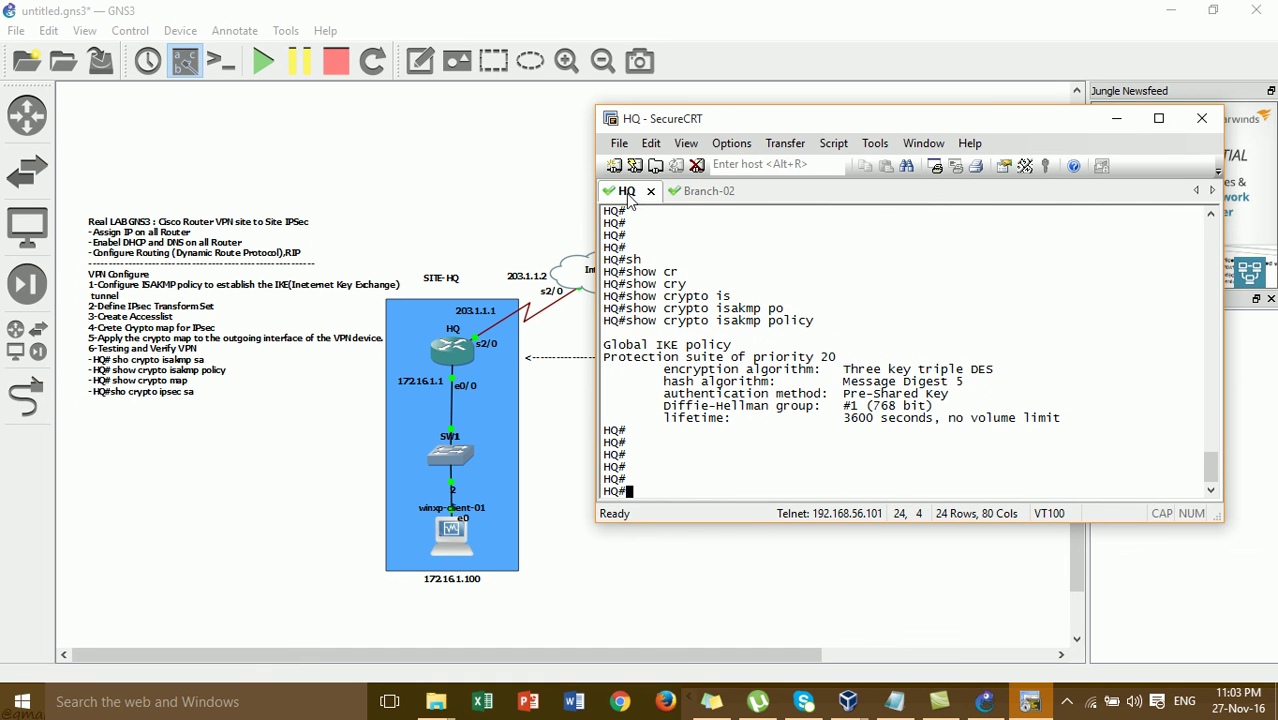
# Minimize the router console and check the running pings on winxp-client-01 and xp-client-02 side by side
pyautogui.click(1118, 120)
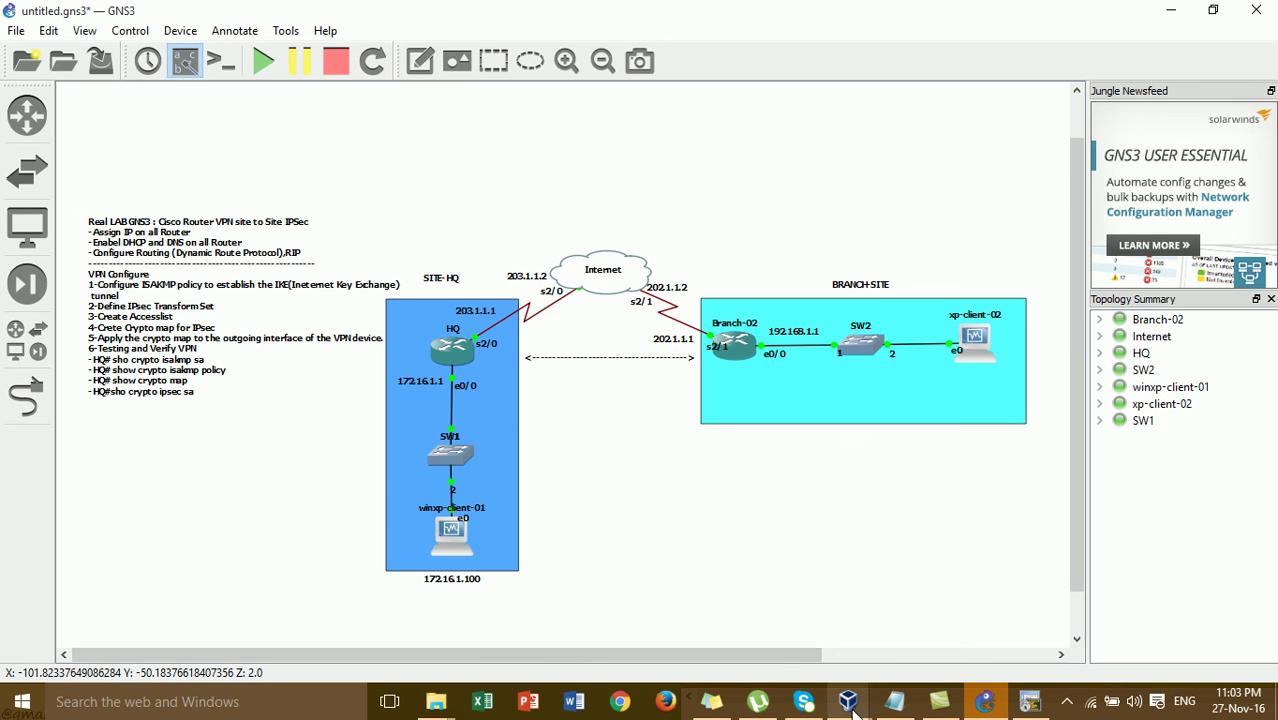
pyautogui.moveTo(848, 701)
pyautogui.click(918, 623)
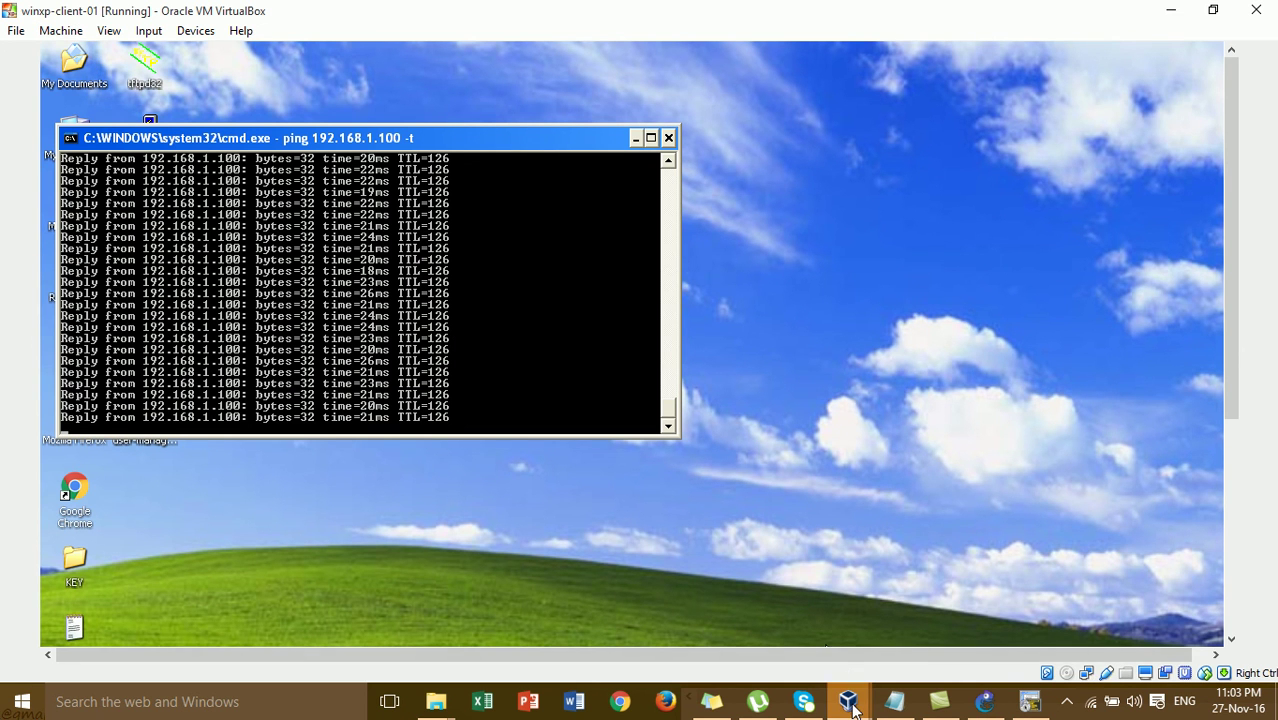
pyautogui.moveTo(847, 697)
pyautogui.click(1133, 584)
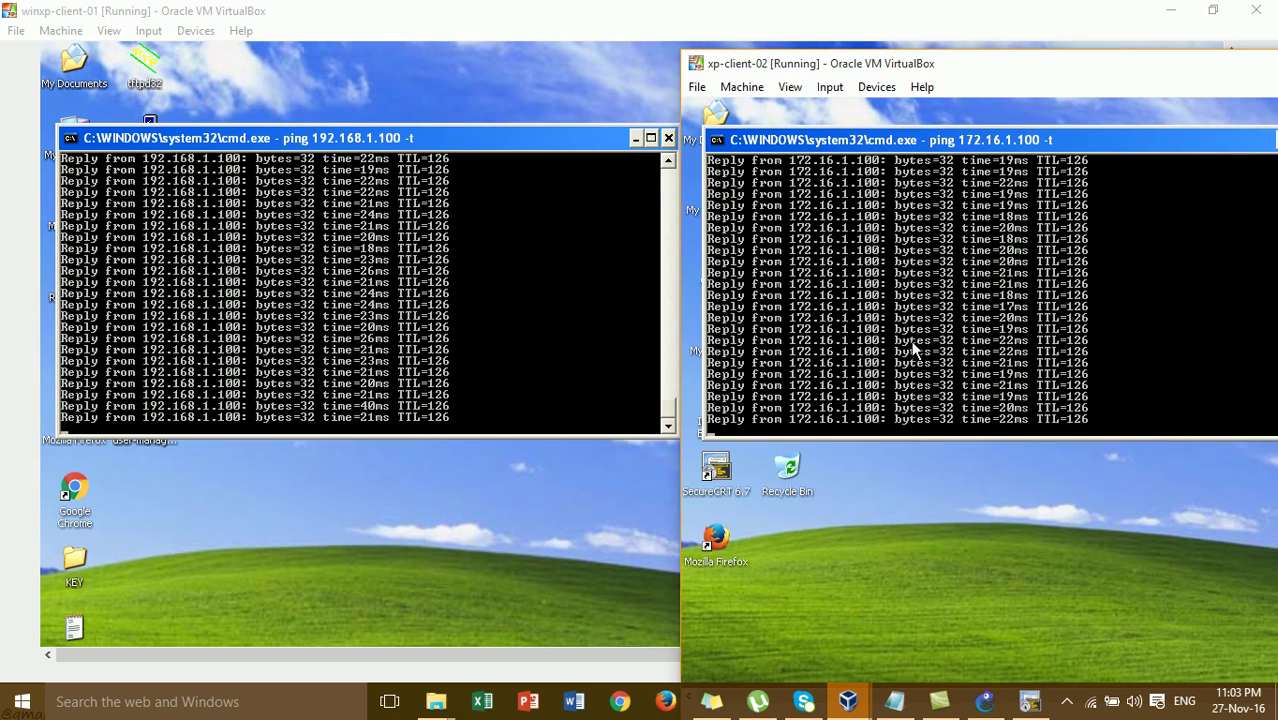
# Minimize both virtual machine windows, the GNS3 topology and the Notepad VPN notes to show the desktop
pyautogui.click(1171, 10)
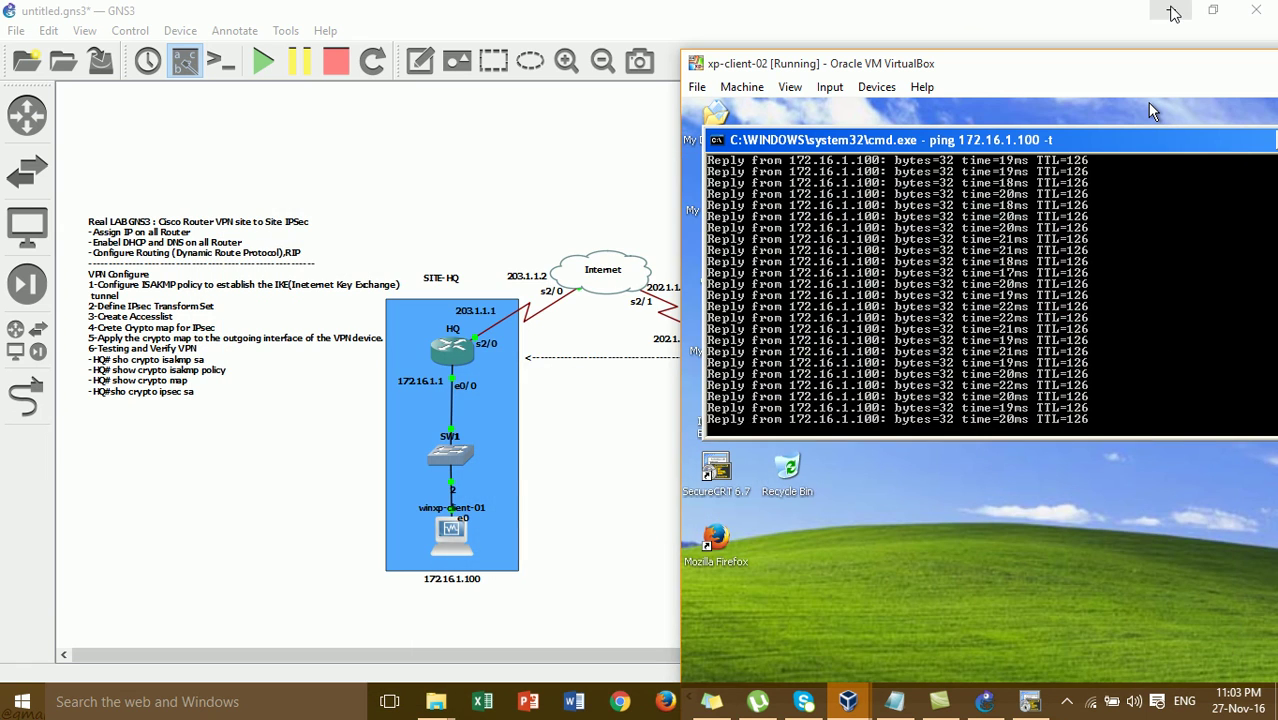
pyautogui.click(1236, 67)
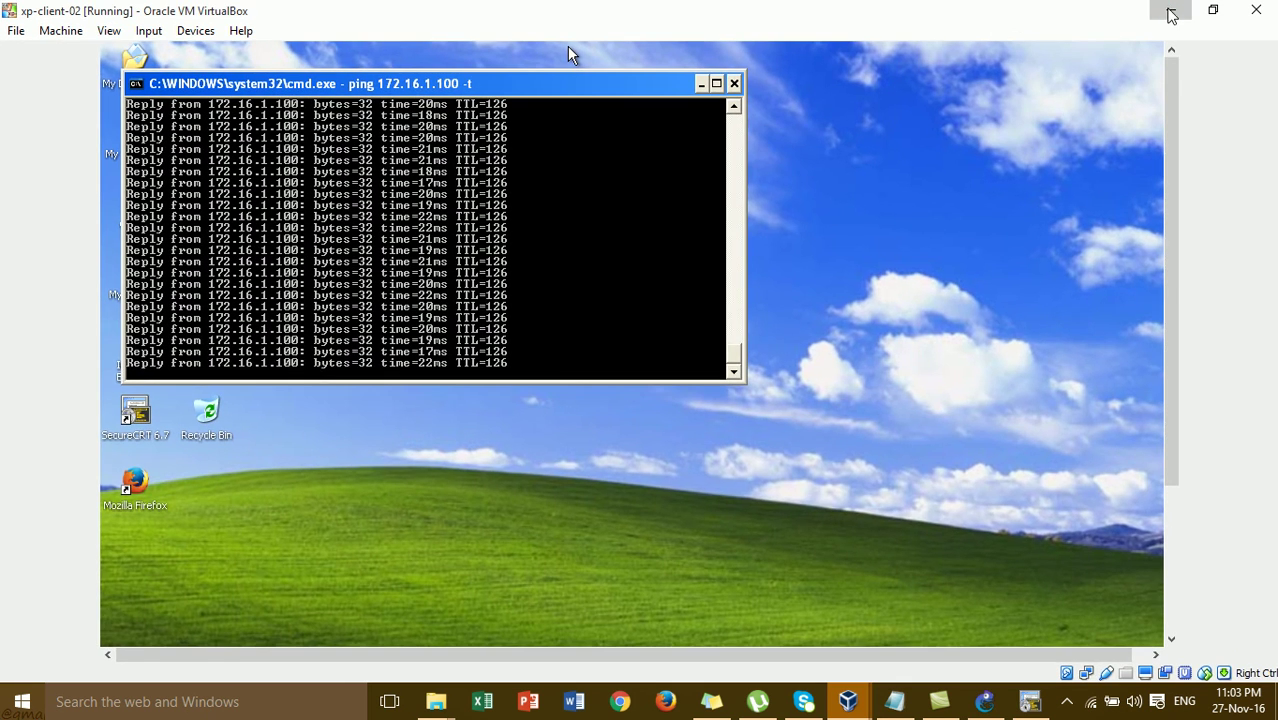
pyautogui.click(1171, 10)
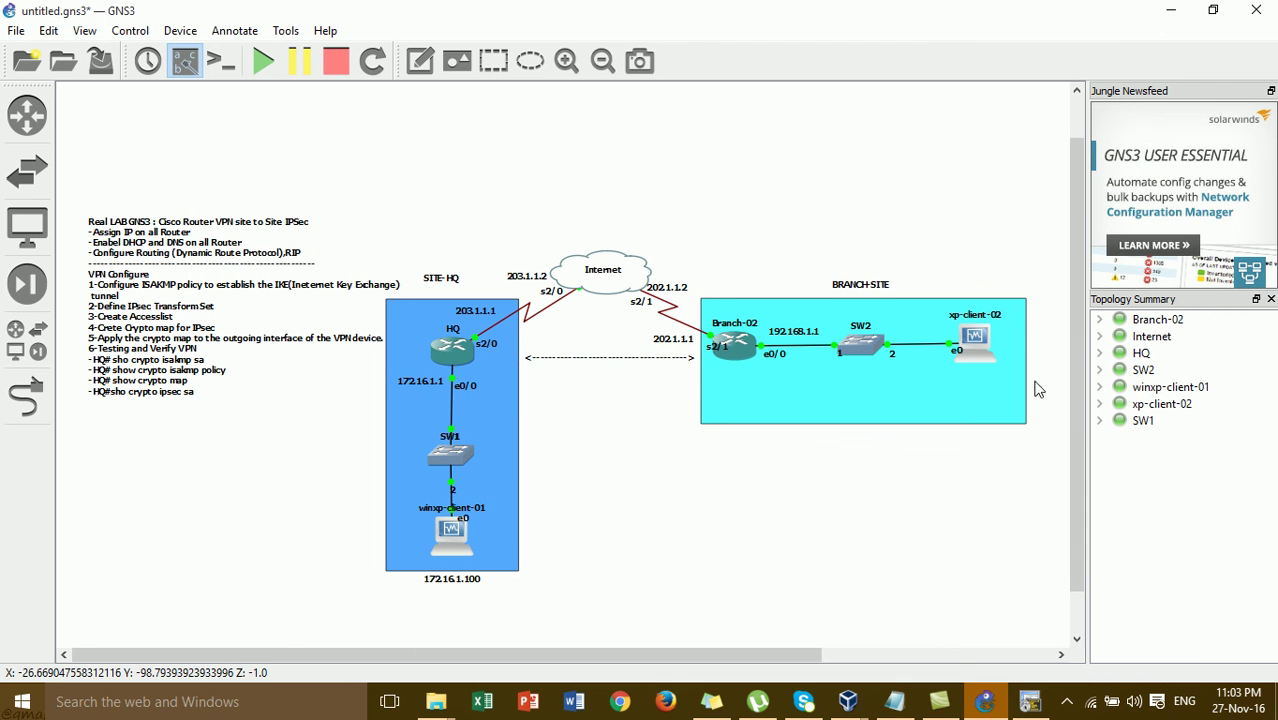
pyautogui.click(1171, 10)
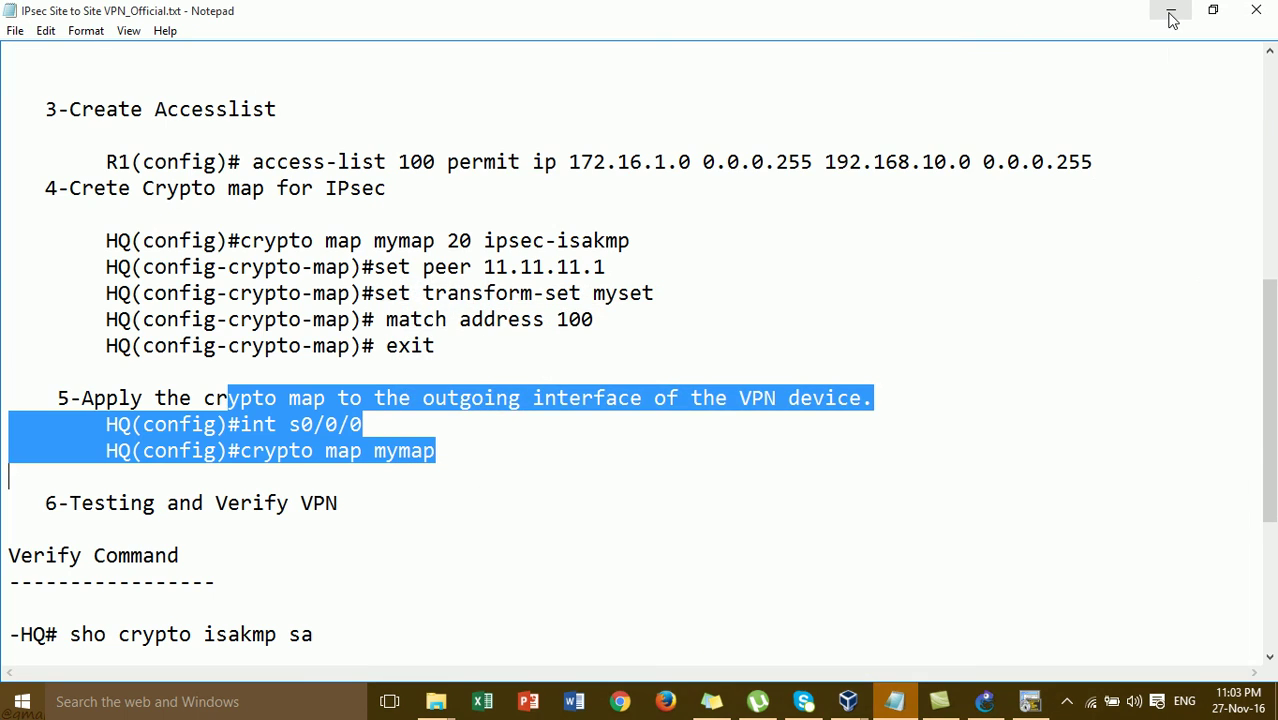
pyautogui.click(1171, 12)
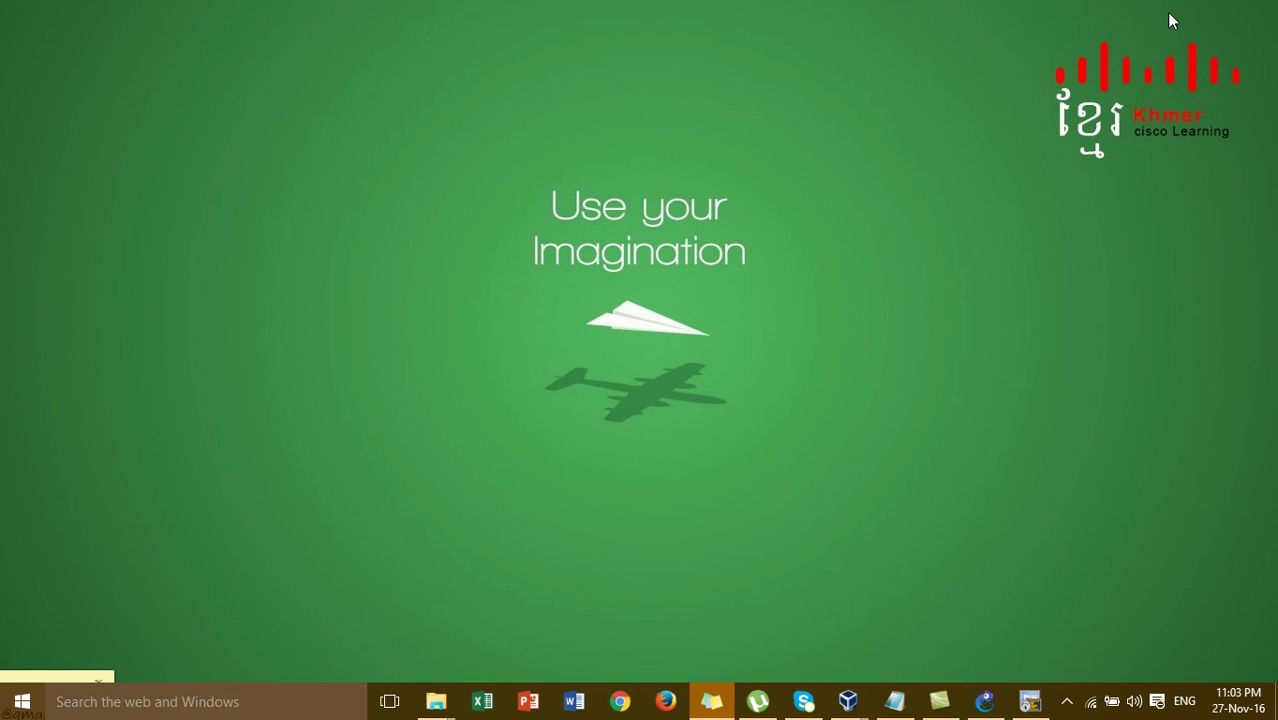